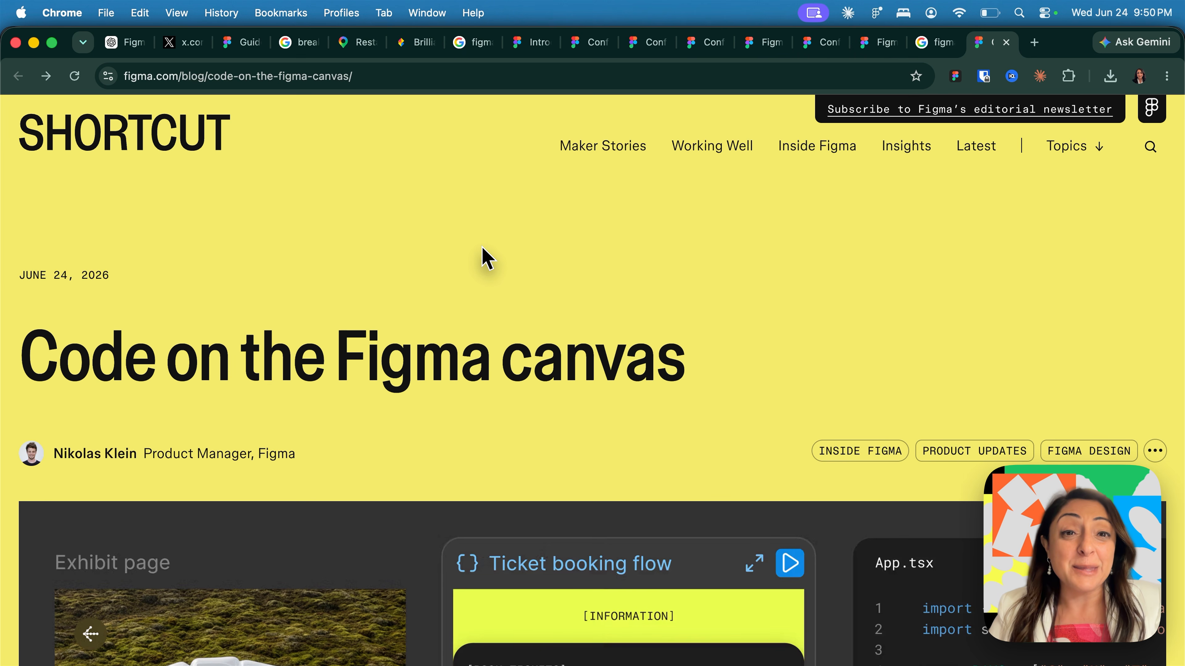
- Examine the title area and the ticket booking flow illustration of the "Code on the Figma canvas" article
scroll(485, 258, down, 3)
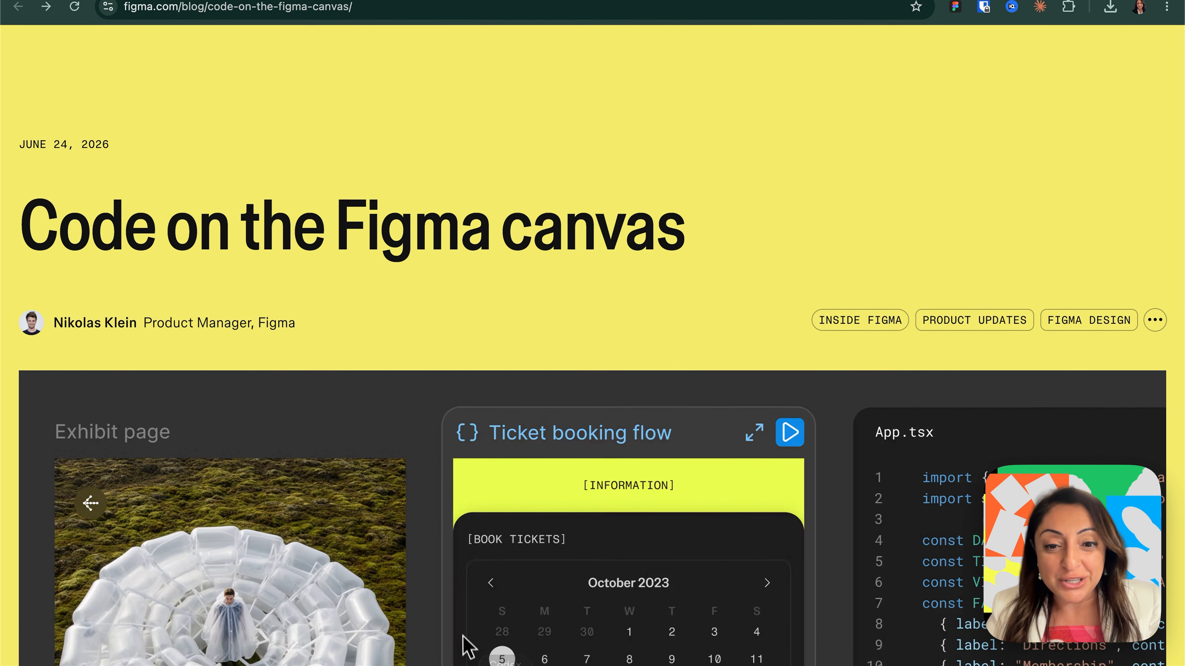
click(635, 643)
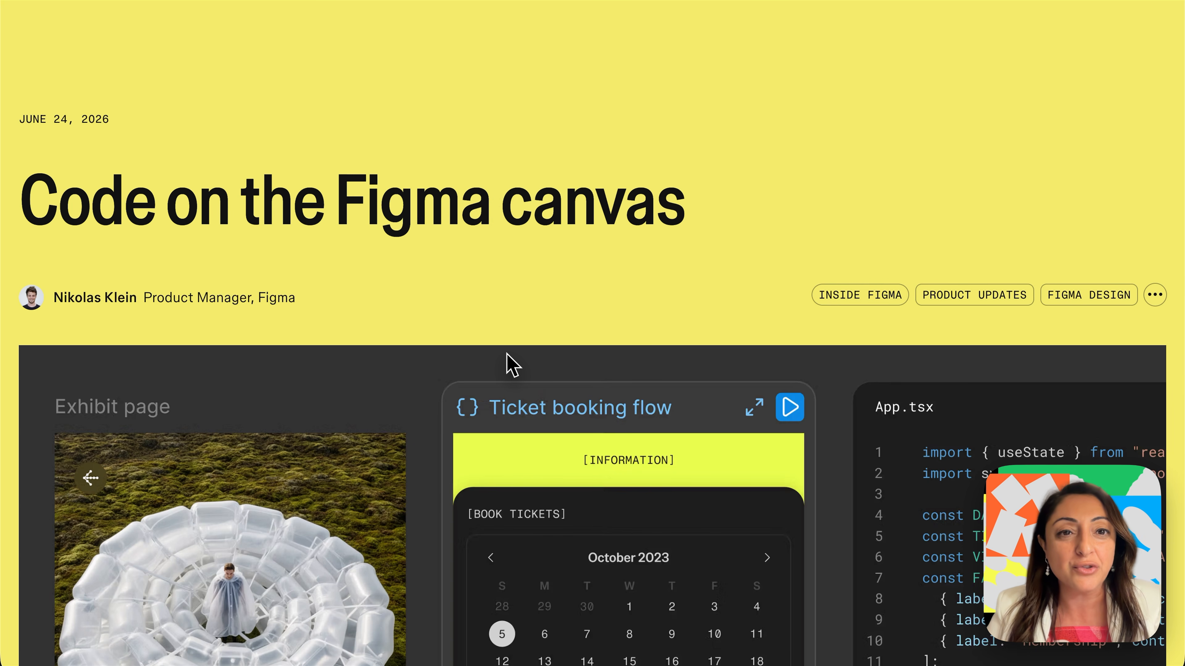
scroll(510, 365, down, 5)
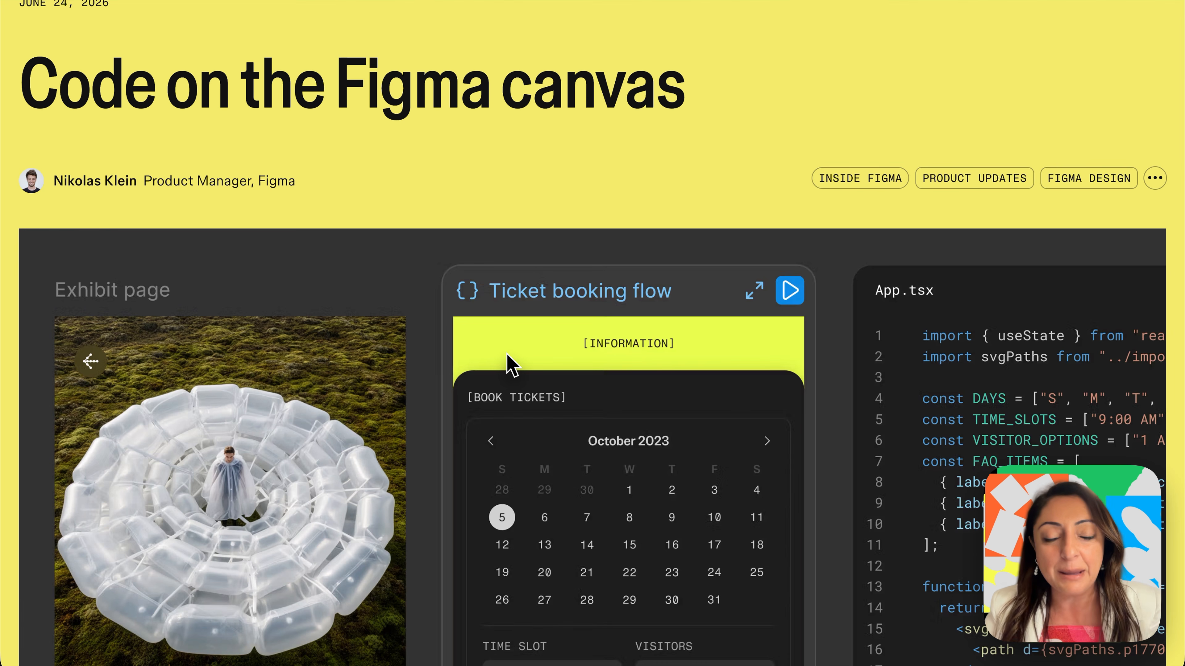
scroll(511, 365, up, 7)
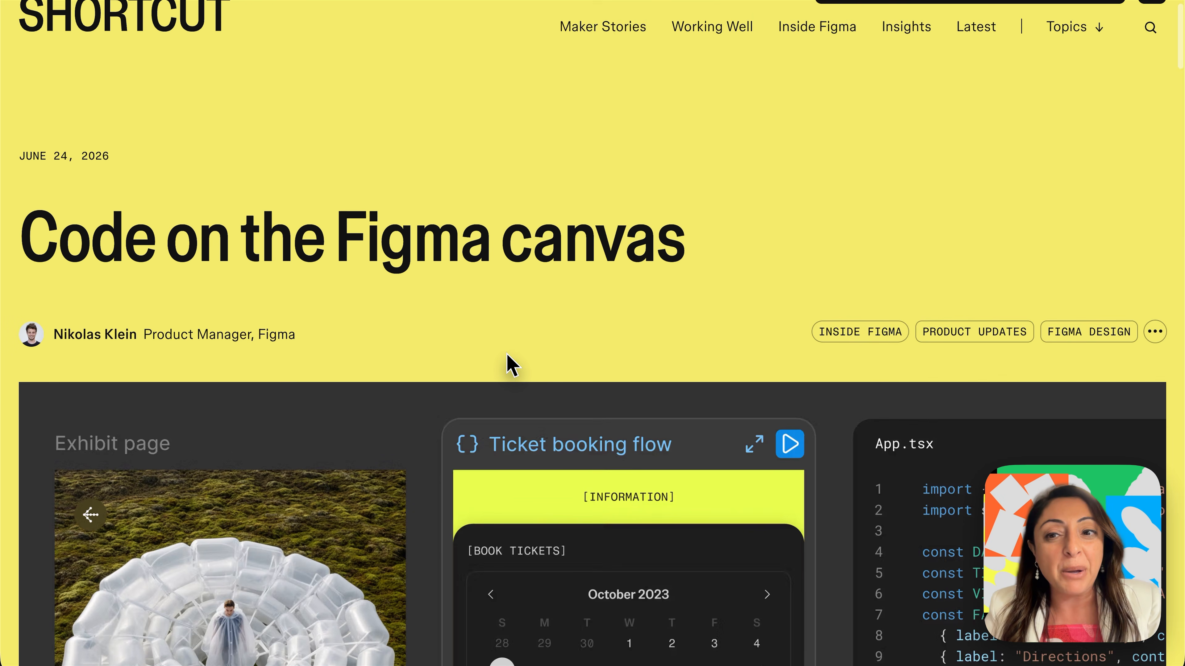
scroll(511, 364, down, 7)
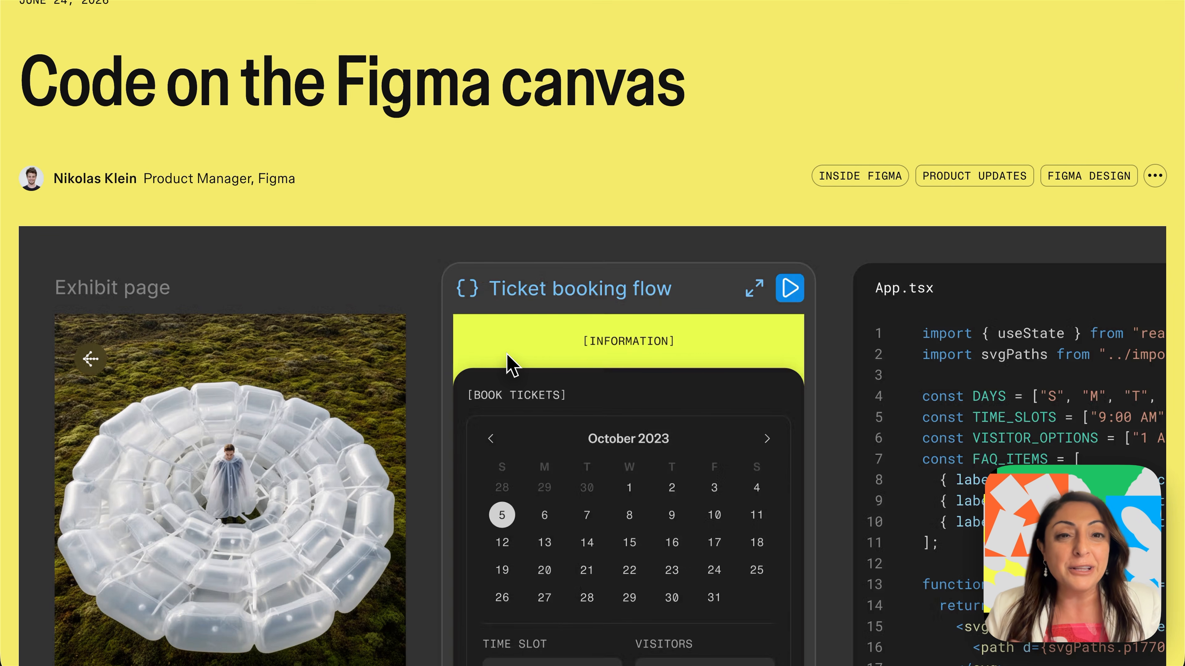
scroll(511, 367, down, 6)
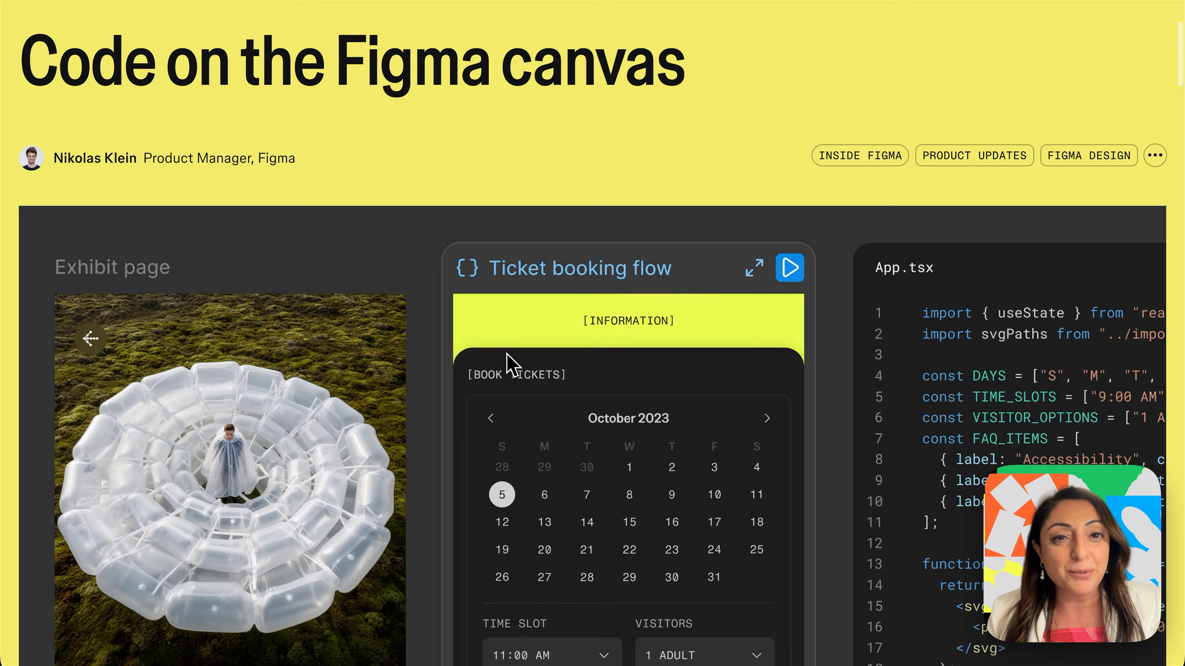
scroll(512, 366, down, 1)
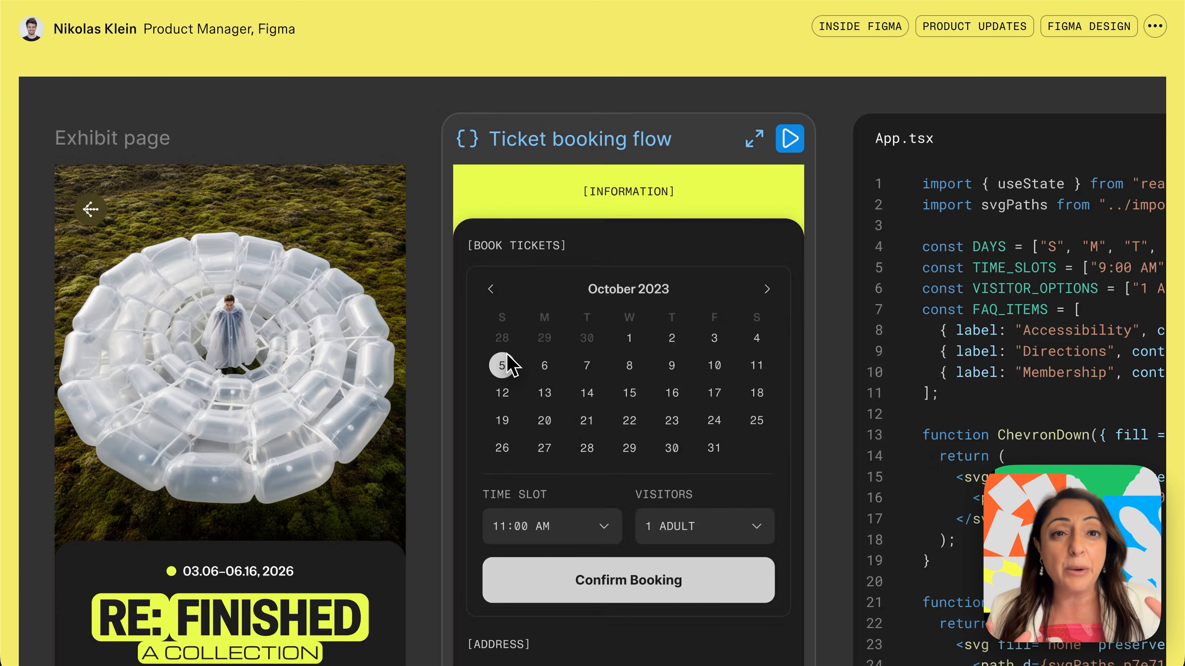
scroll(512, 366, down, 2)
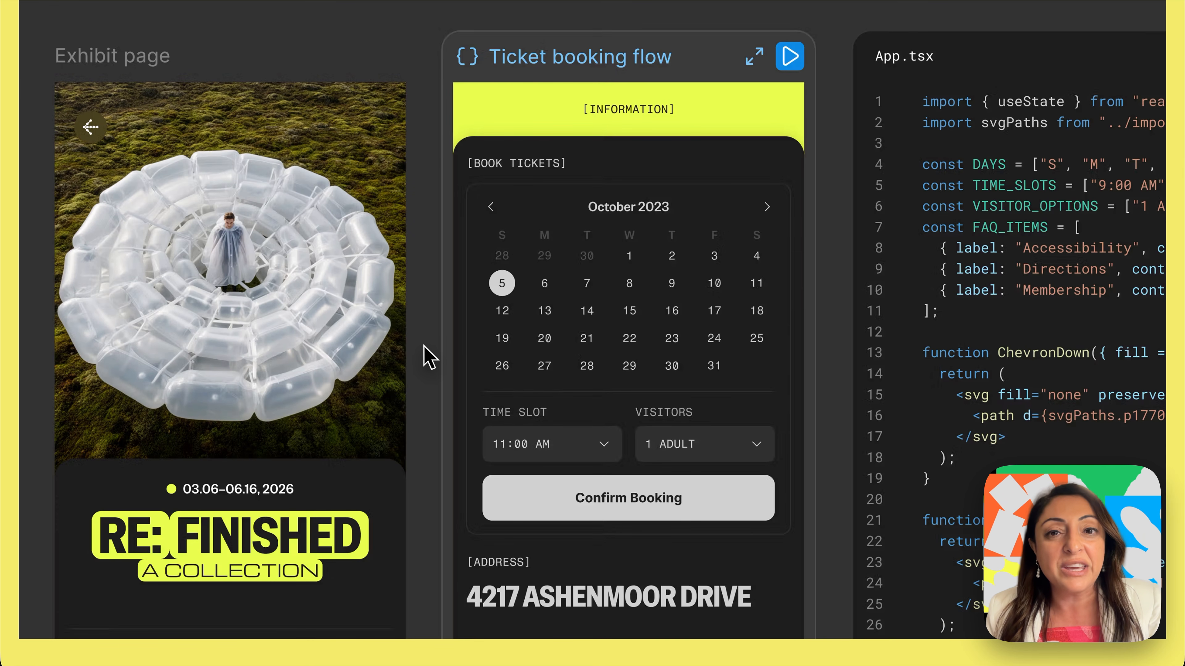
scroll(429, 357, down, 6)
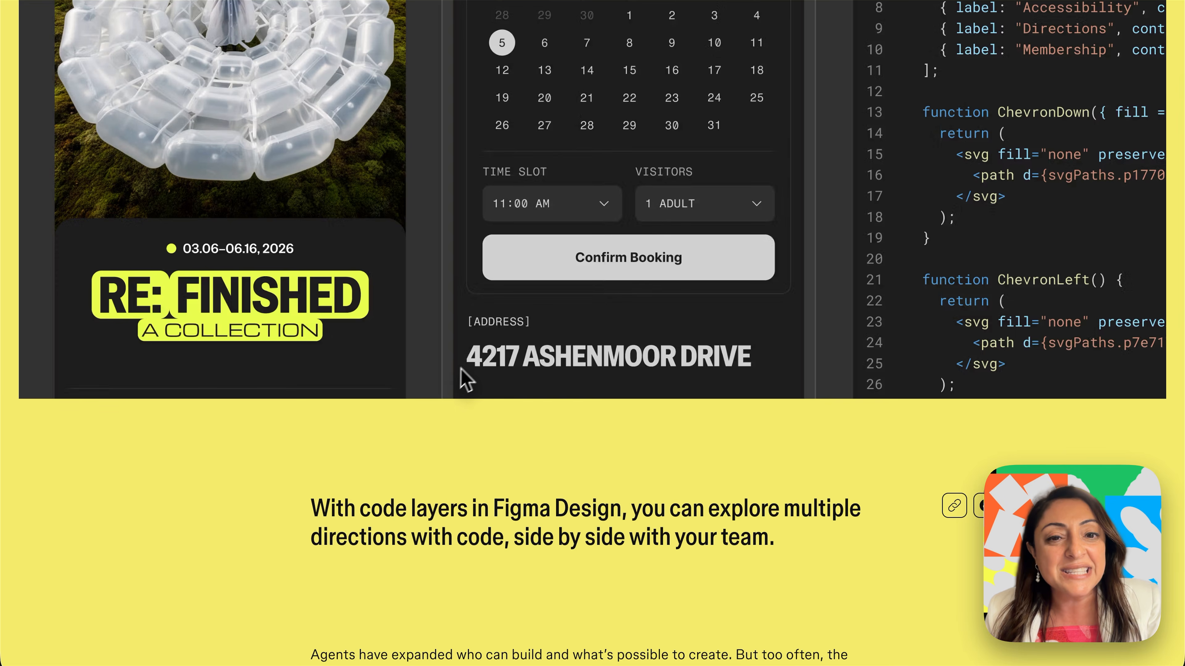
- Read the article's sections on code layers, extracting designs and refining in the code editor, through to its closing beta note
scroll(463, 379, down, 3)
scroll(446, 380, down, 10)
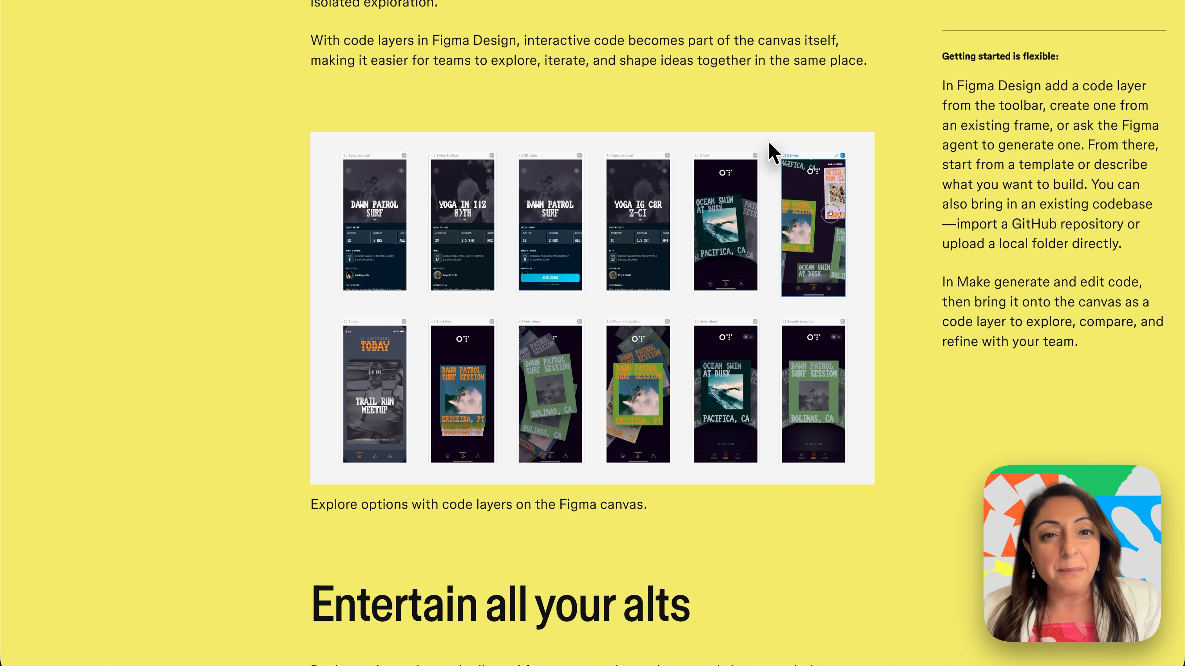
scroll(709, 362, down, 15)
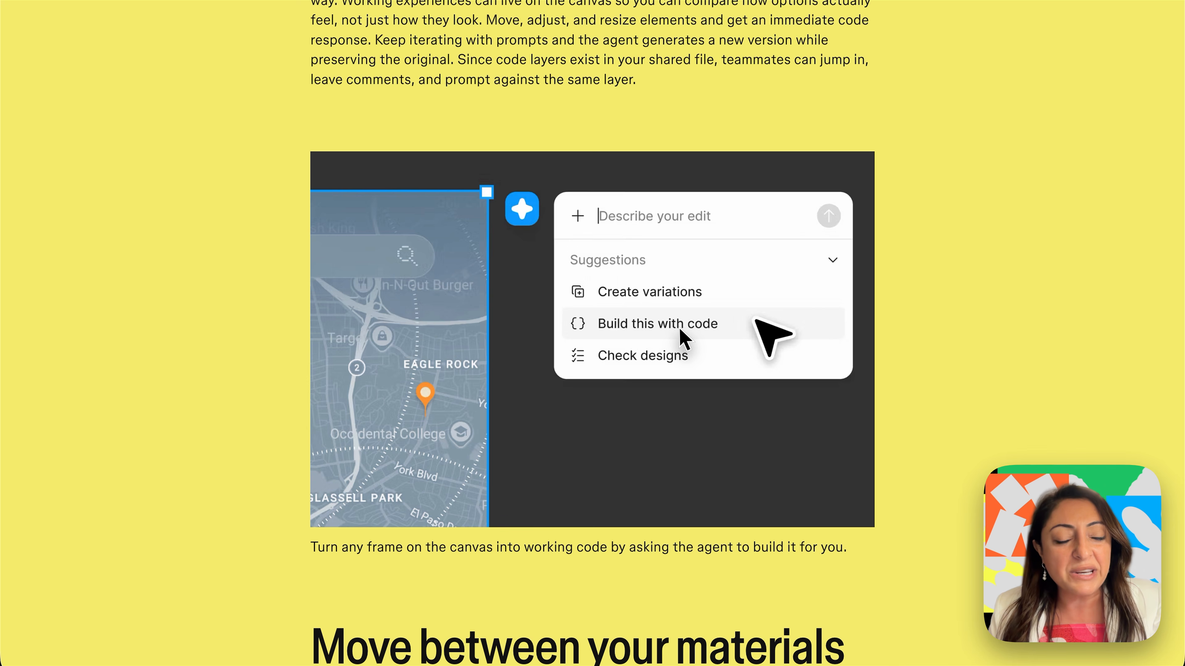
scroll(736, 387, down, 1)
scroll(731, 389, down, 12)
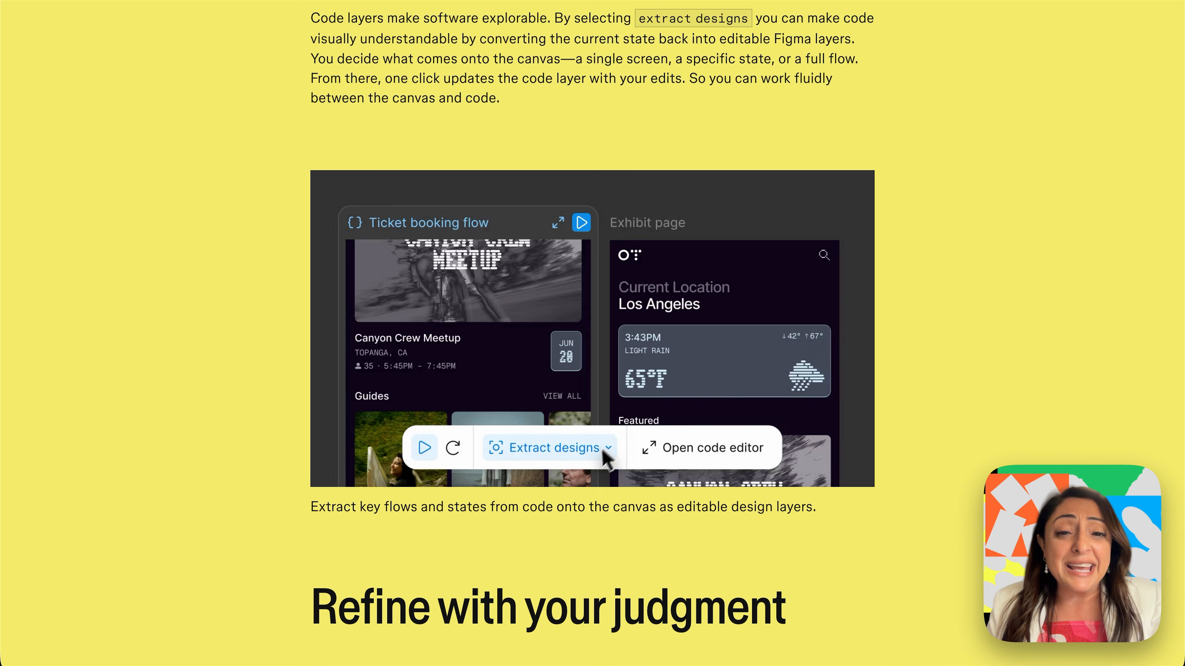
scroll(616, 545, down, 1)
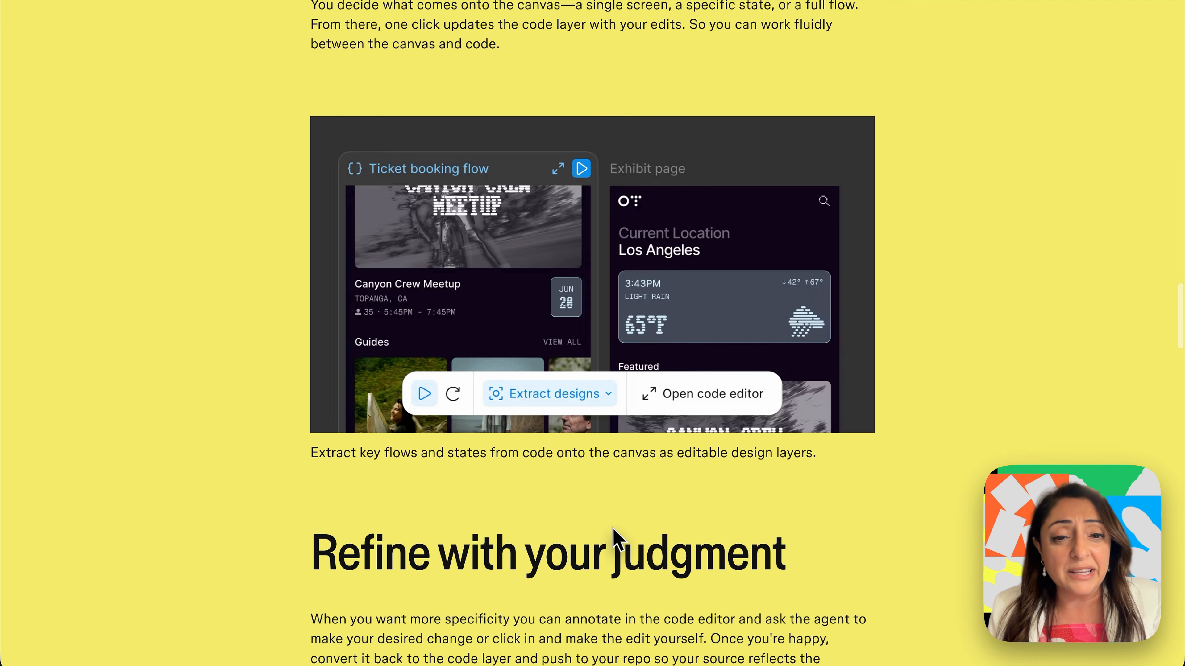
scroll(749, 481, down, 1)
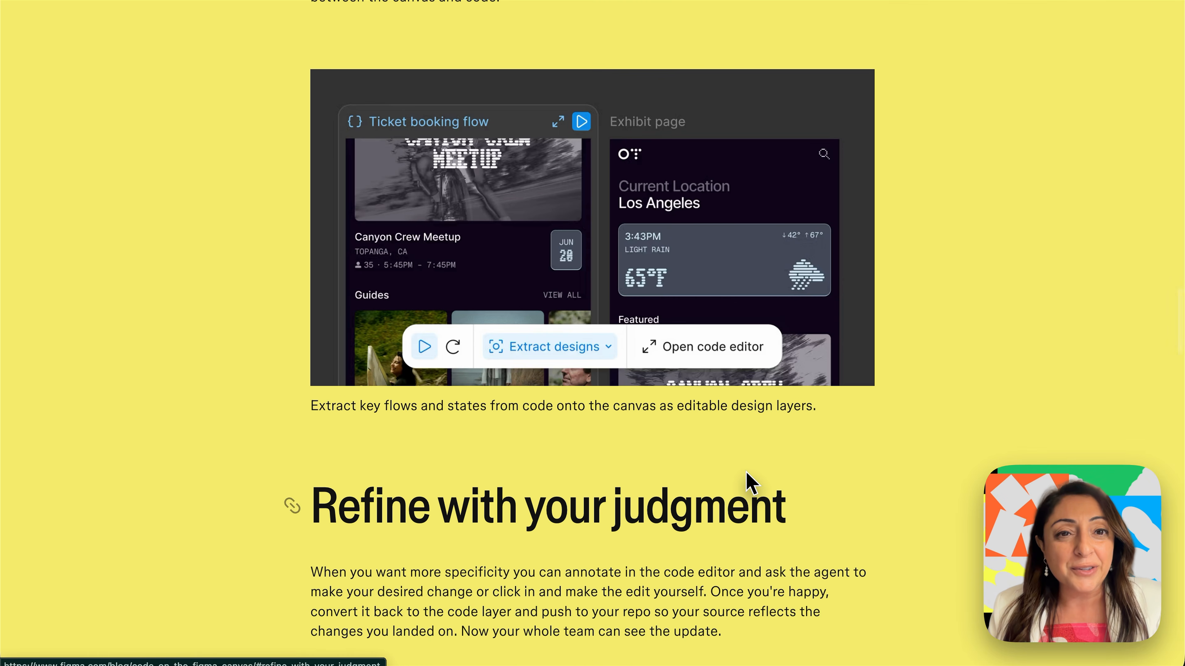
scroll(748, 485, down, 6)
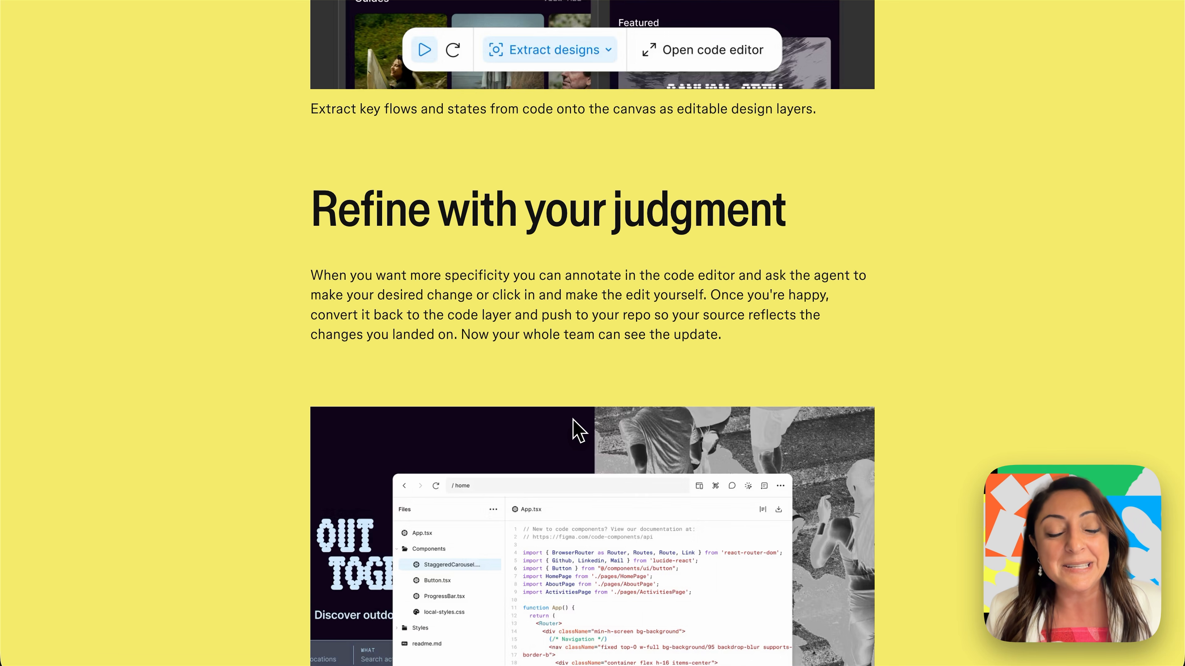
scroll(579, 430, down, 2)
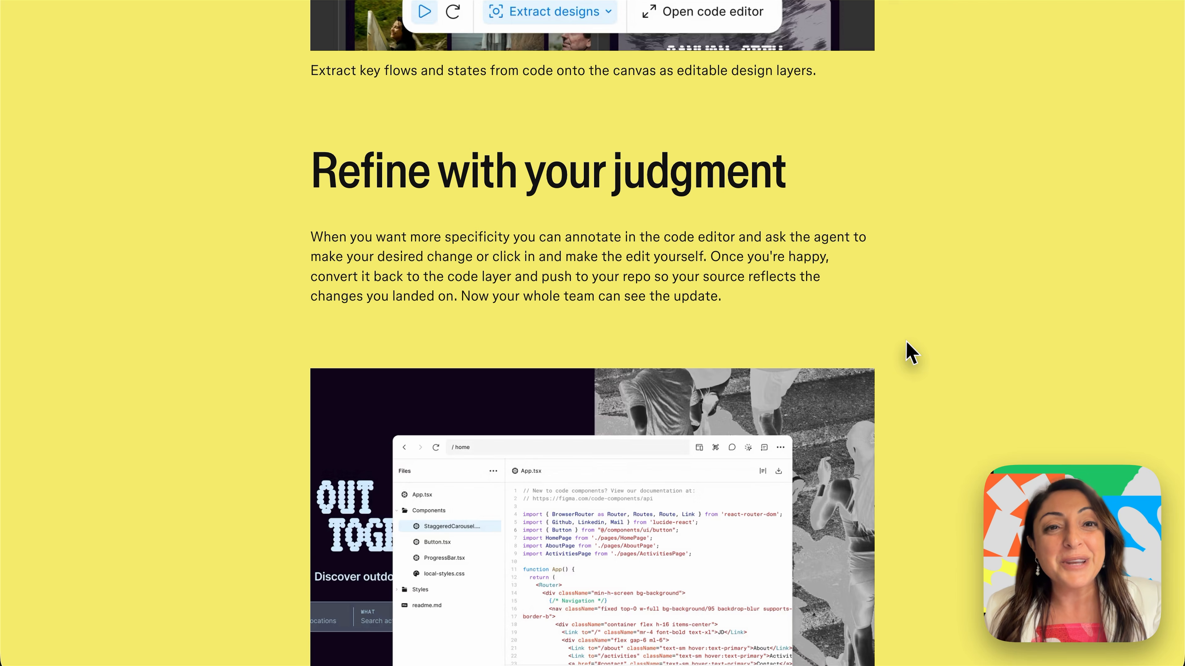
scroll(904, 343, down, 2)
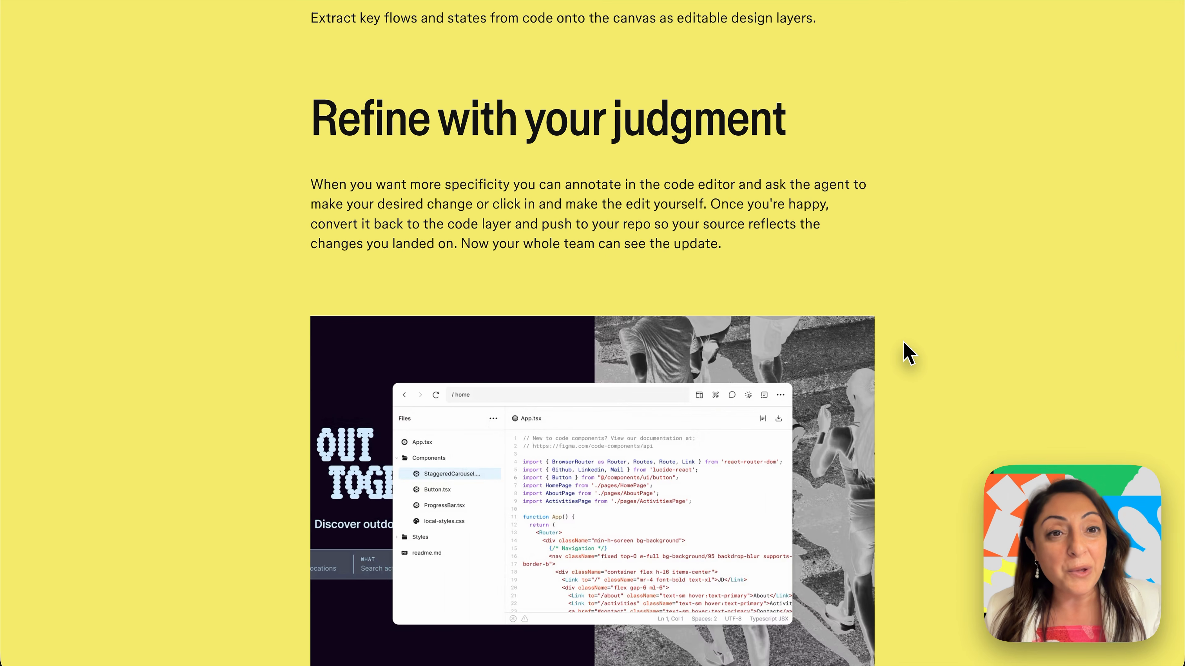
scroll(593, 332, up, 8)
scroll(594, 332, down, 20)
scroll(593, 332, up, 5)
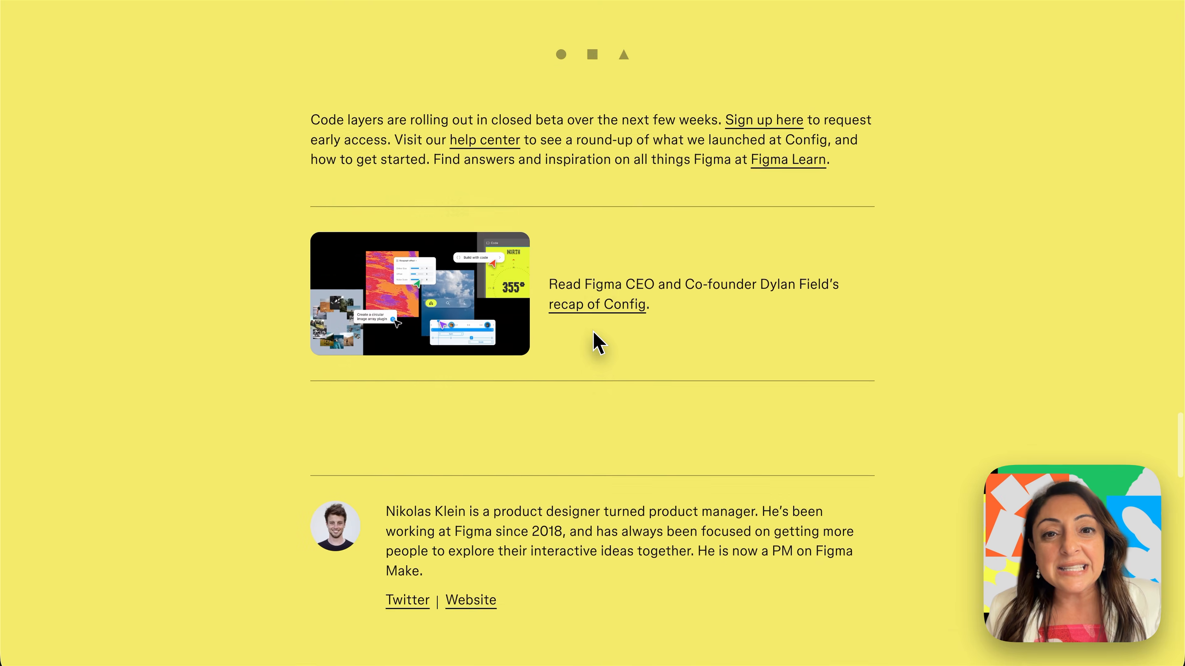
- Open the early-access sign-up page linked in the article's closing note and review the betas announced at Config 2026
scroll(593, 331, up, 8)
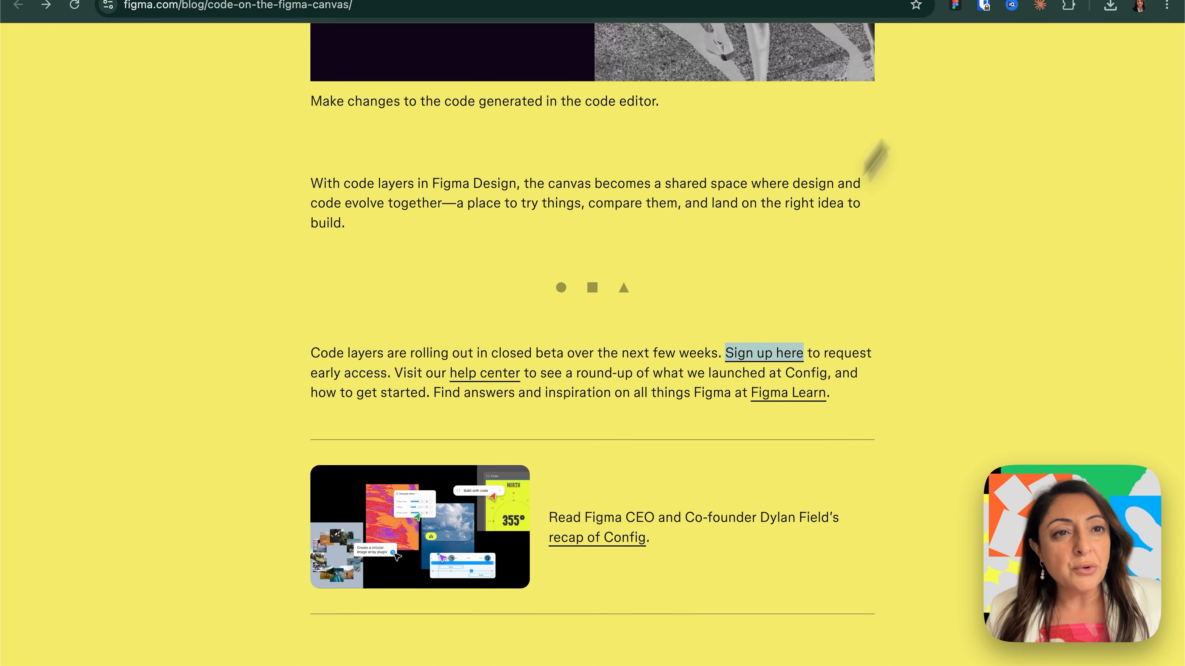
click(764, 353)
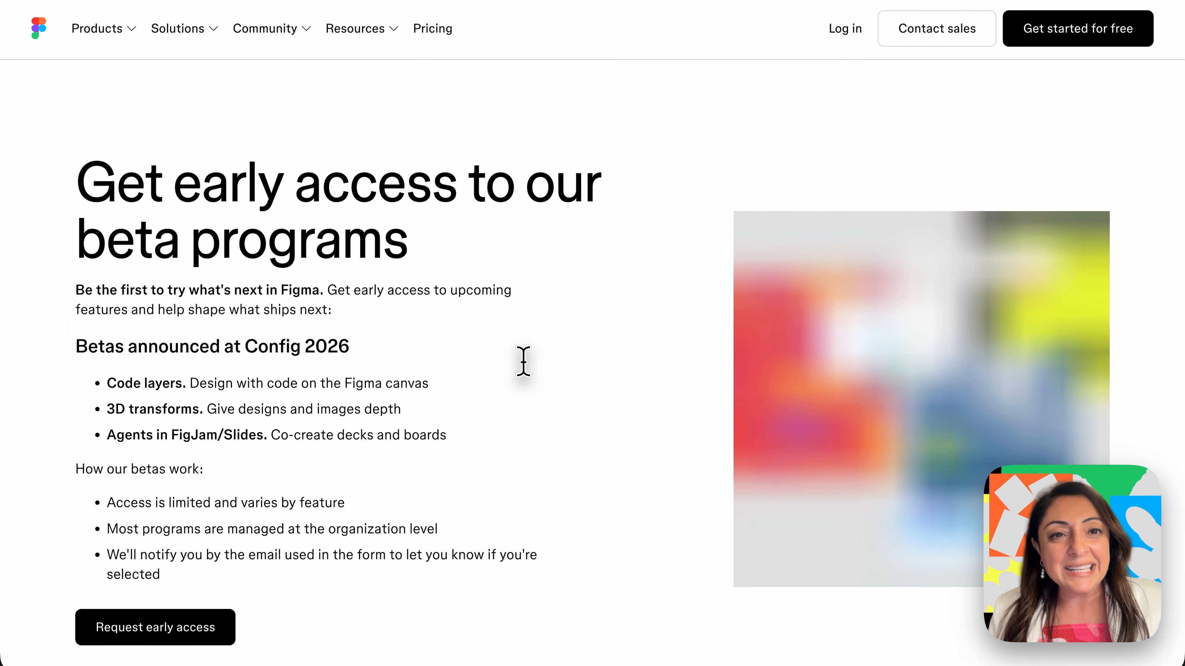
scroll(478, 356, down, 10)
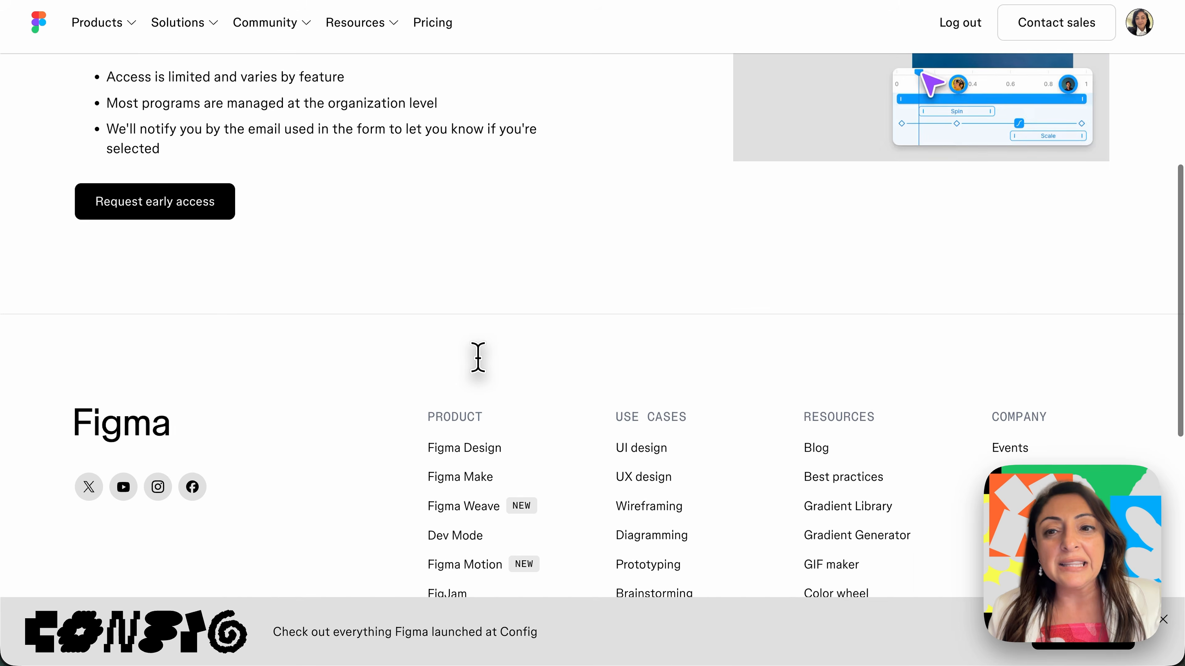
scroll(478, 357, up, 10)
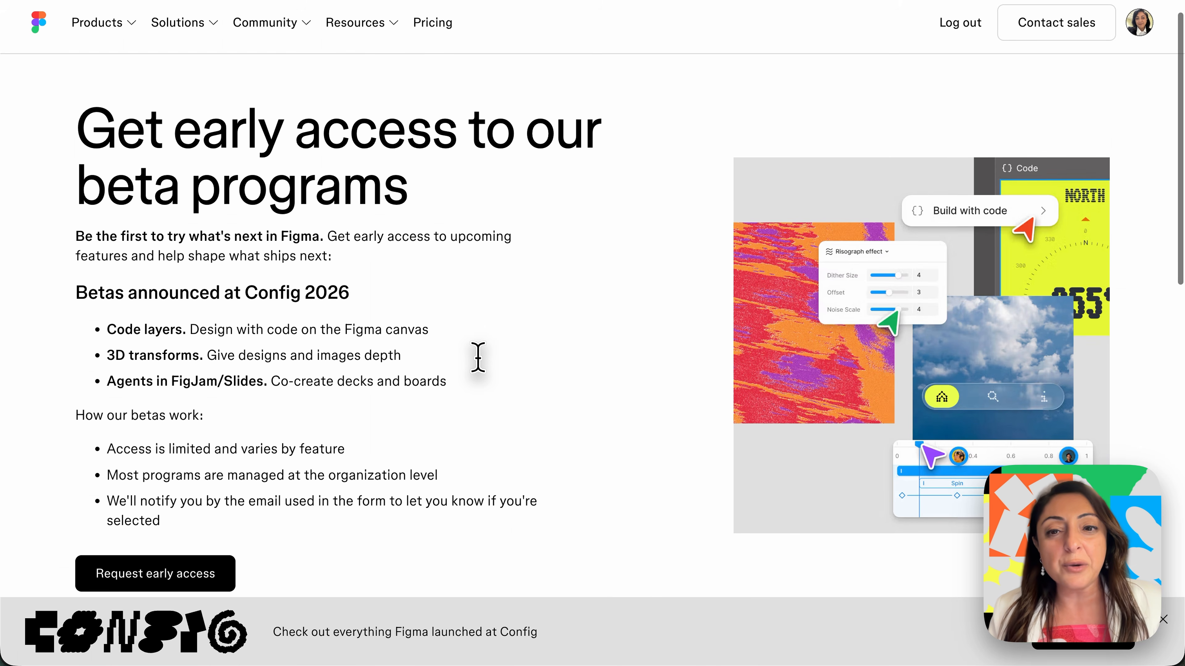
scroll(477, 357, down, 2)
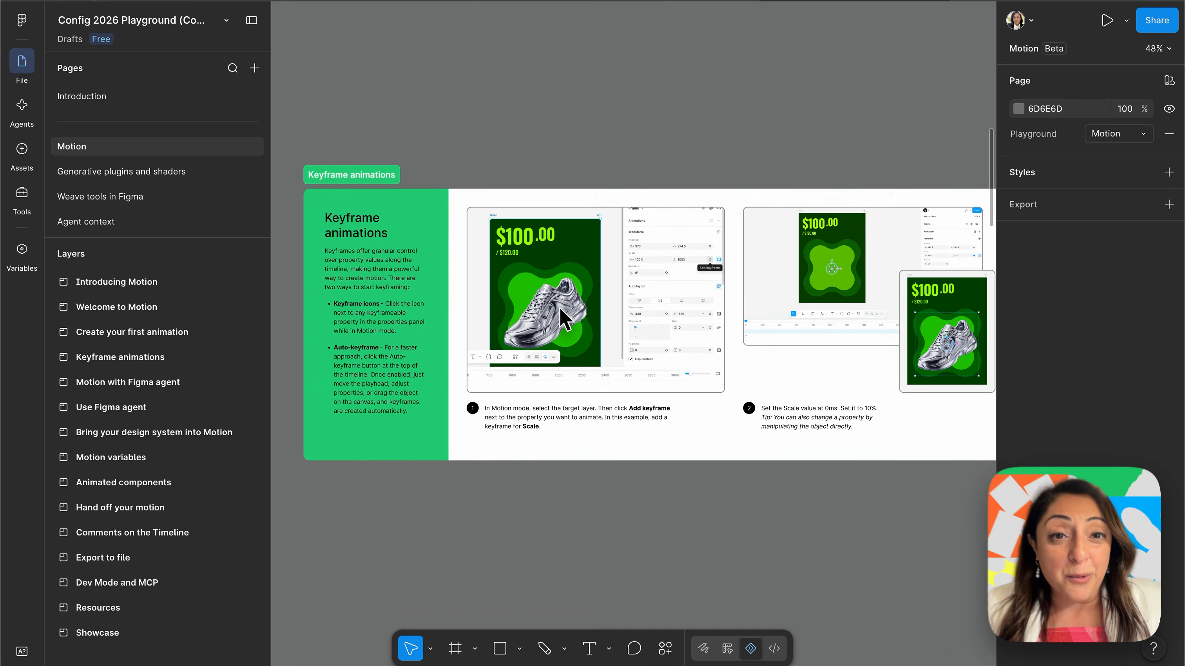
- View the Introducing Motion and Welcome to Motion frames on the Motion page of the Config 2026 Playground file
scroll(559, 307, up, 15)
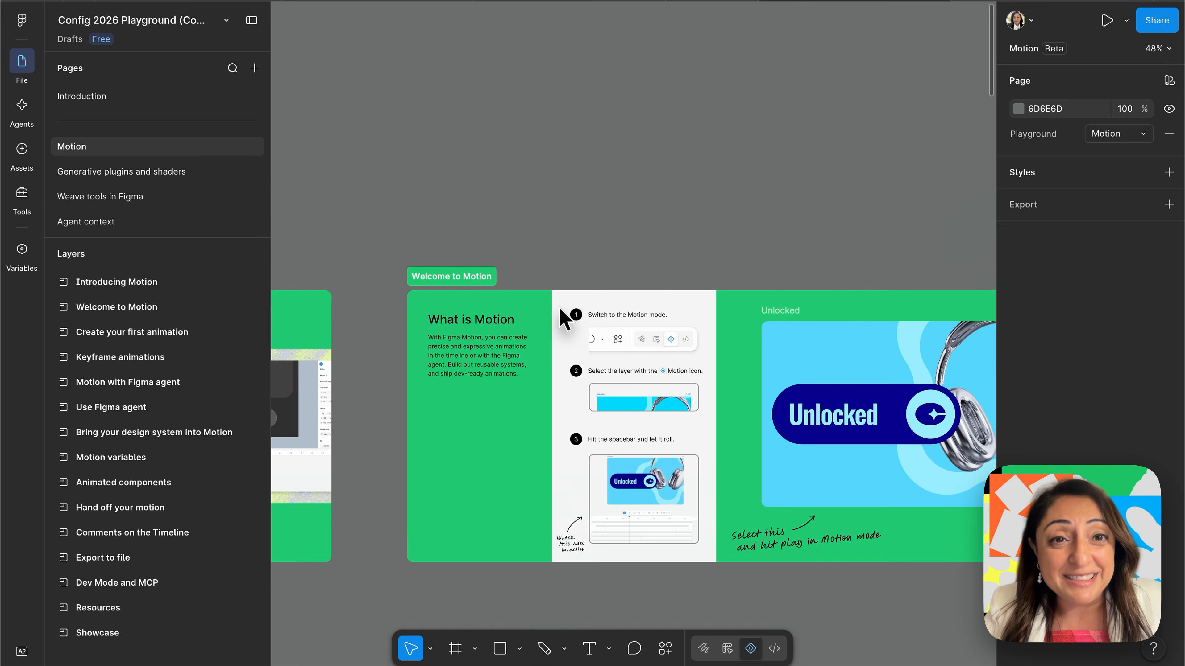
scroll(560, 308, left, 10)
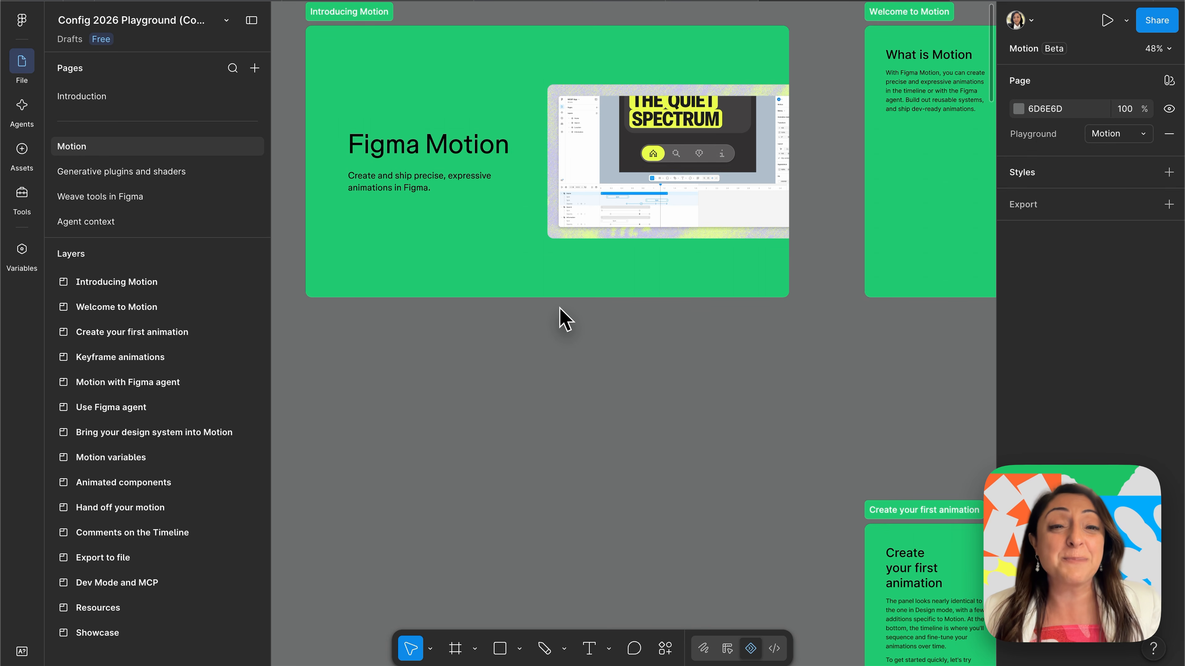
scroll(567, 322, right, 4)
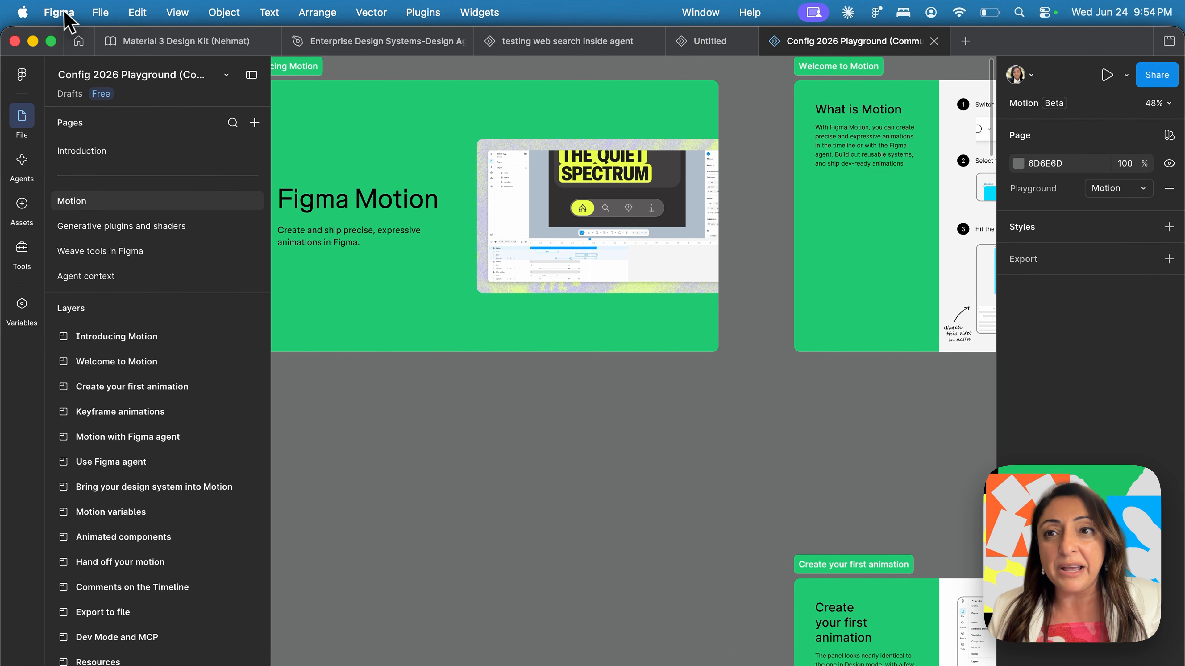
- Check for updates to the Figma desktop app
click(62, 16)
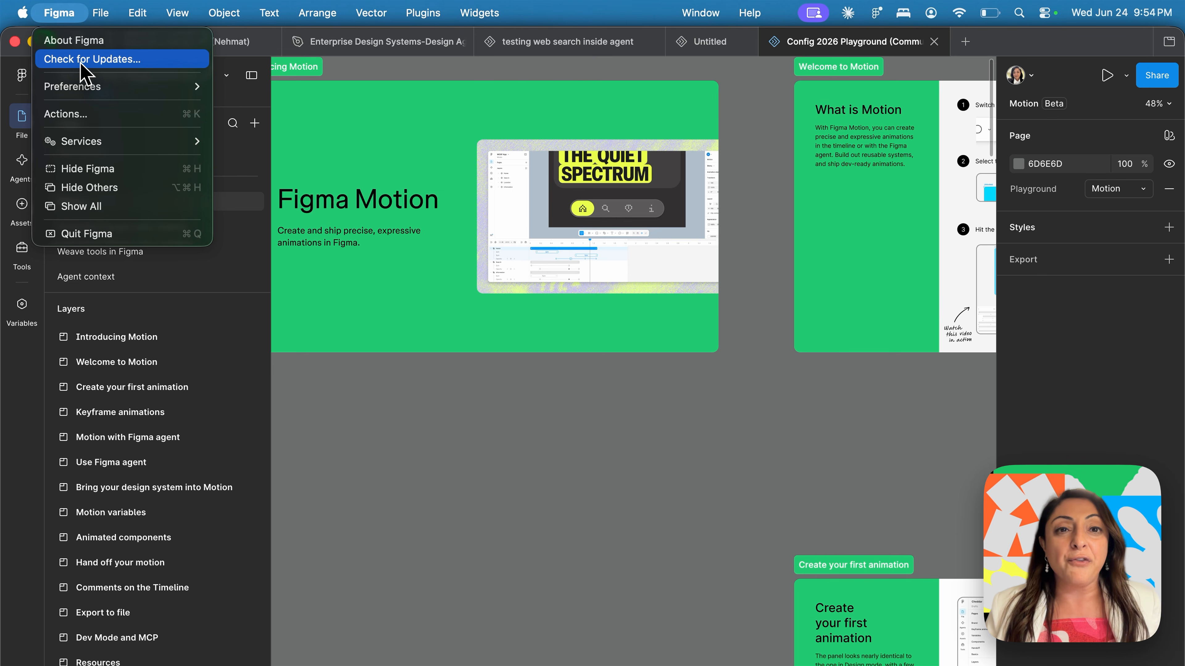
click(81, 63)
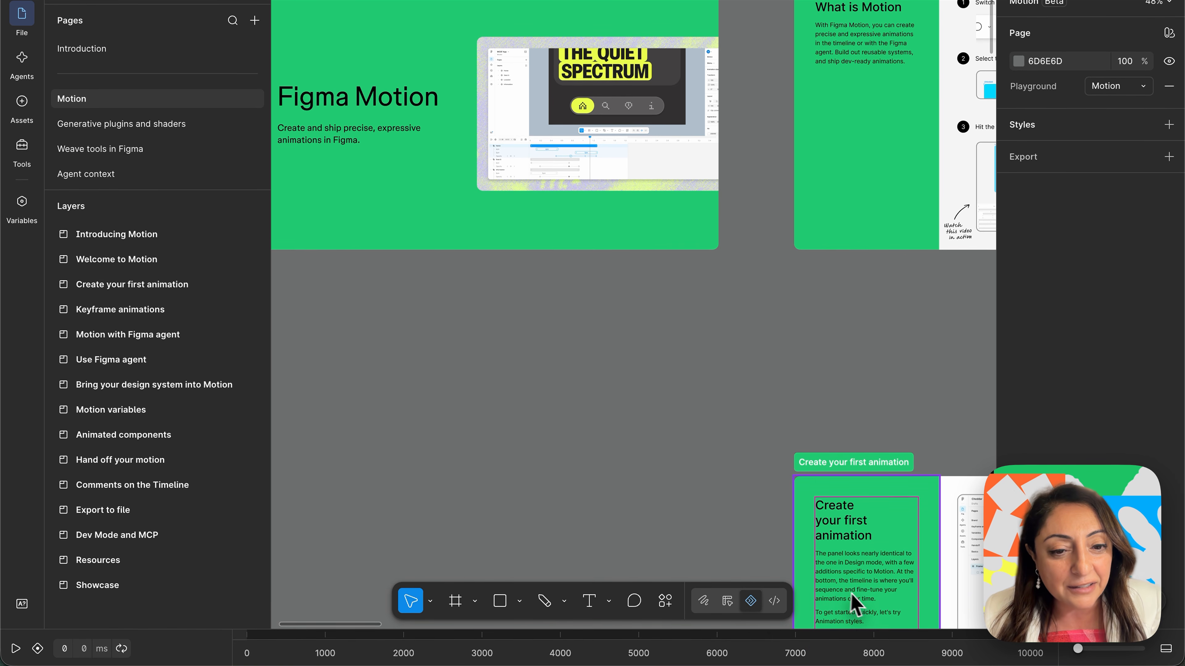
- Expand the Motion timeline and bring the Introducing Motion and Welcome to Motion frames into view above it
click(1165, 649)
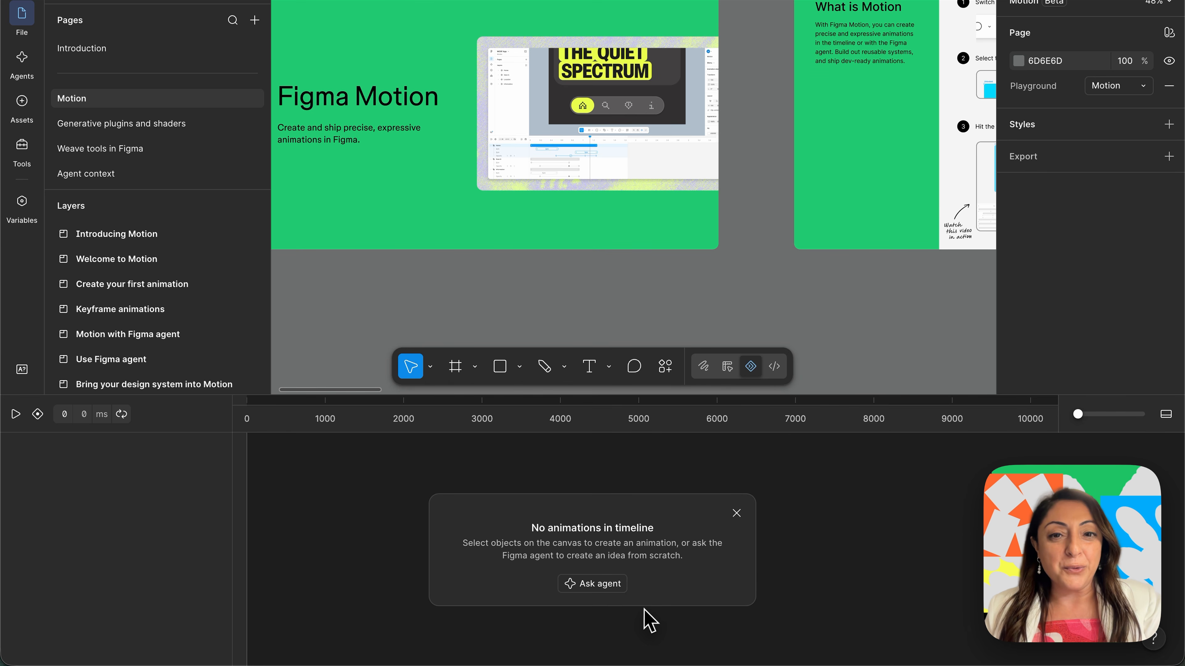
scroll(431, 215, right, 3)
scroll(441, 225, down, 4)
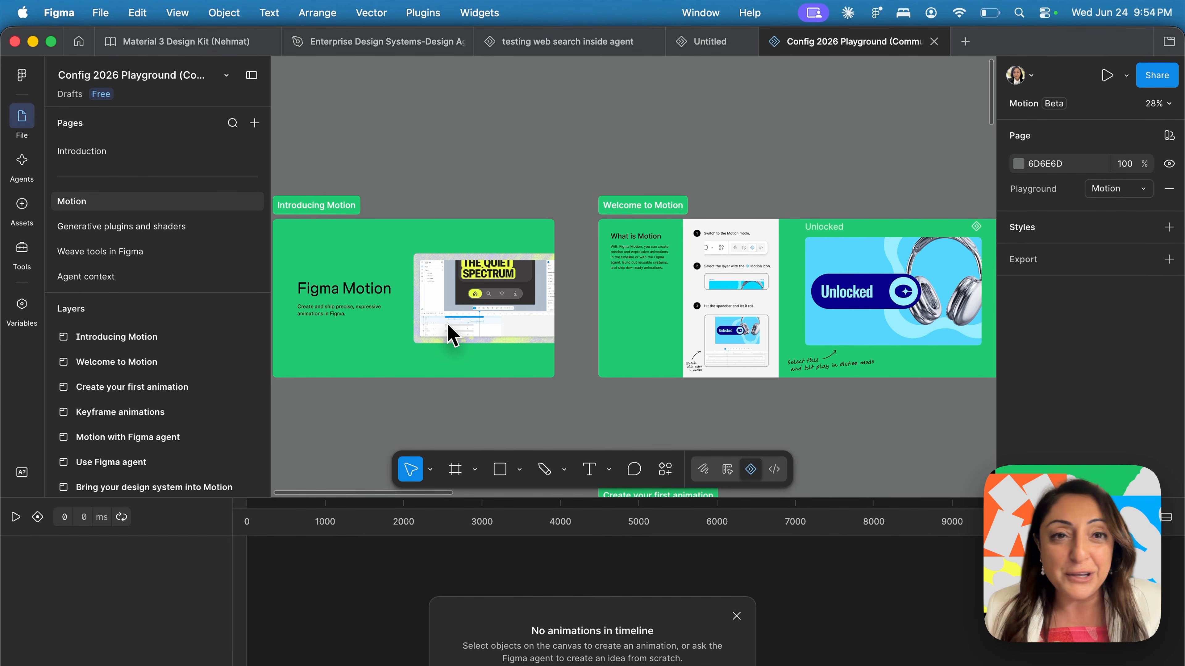
scroll(447, 333, right, 2)
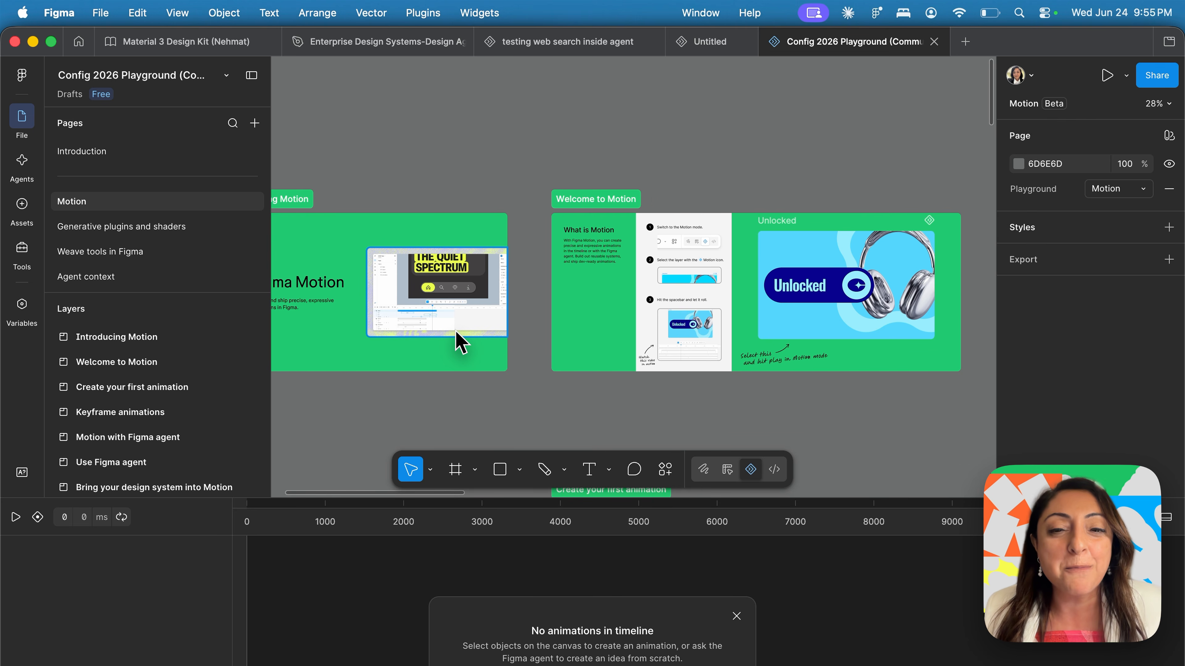
scroll(460, 343, left, 2)
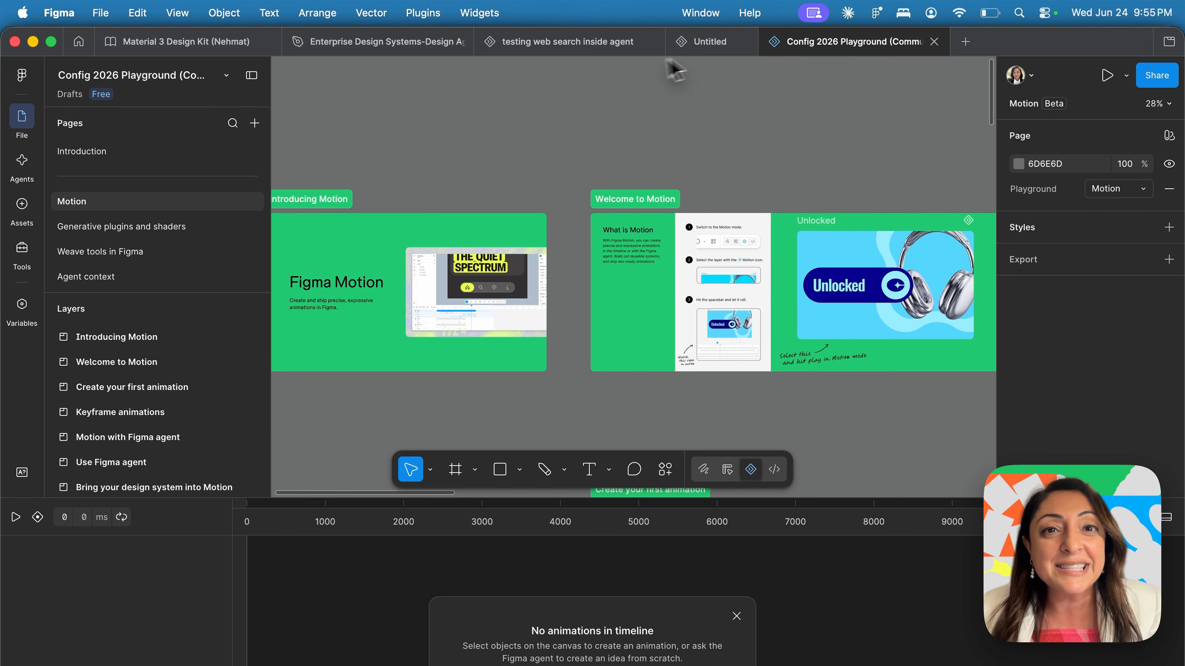
- Switch to the "testing web search inside agent" file and examine its animation frame and the Ellipse 1 and Rectangle 1 timeline tracks
click(569, 51)
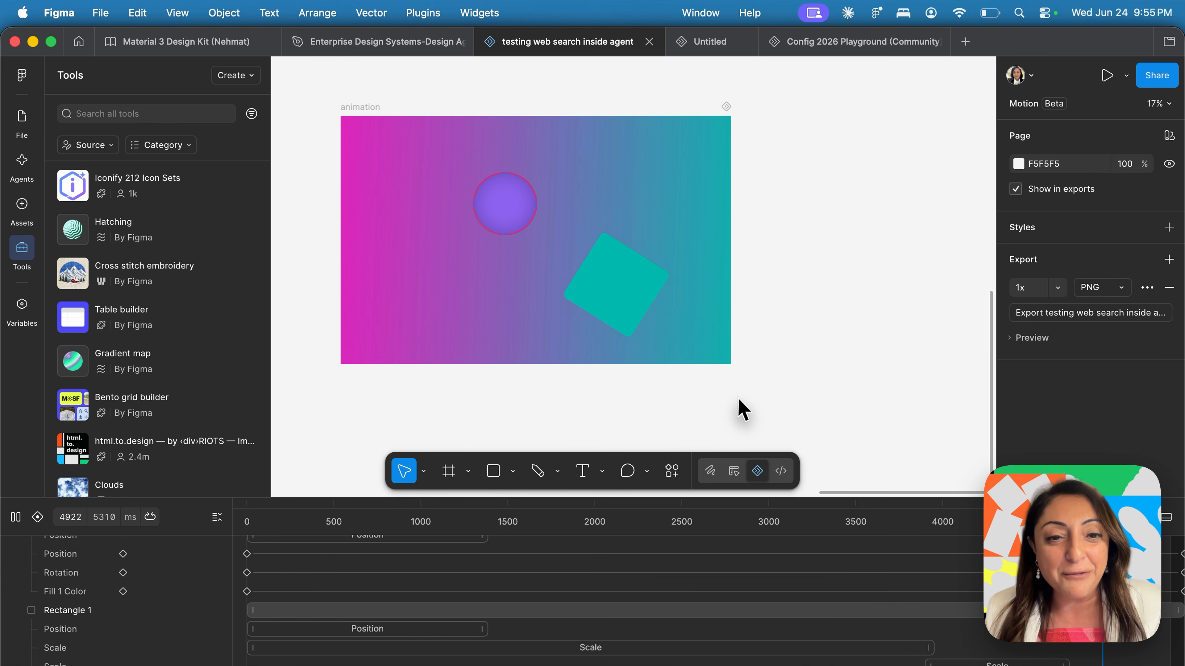
scroll(742, 409, right, 3)
scroll(741, 408, up, 5)
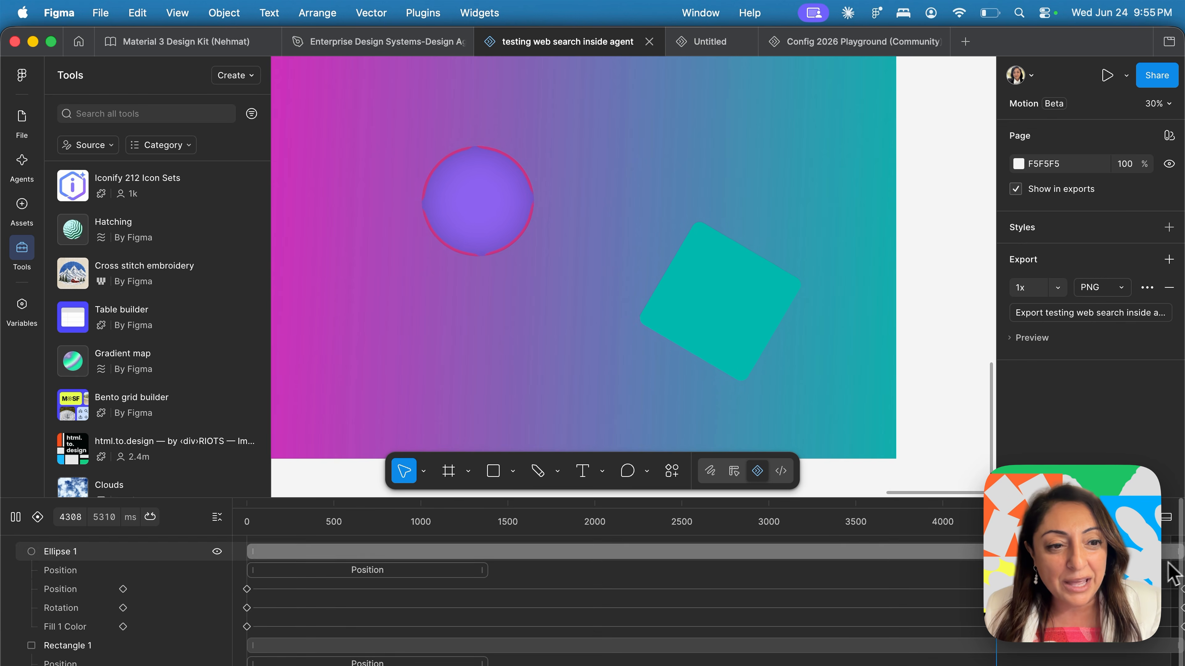
scroll(635, 316, down, 2)
scroll(606, 583, down, 5)
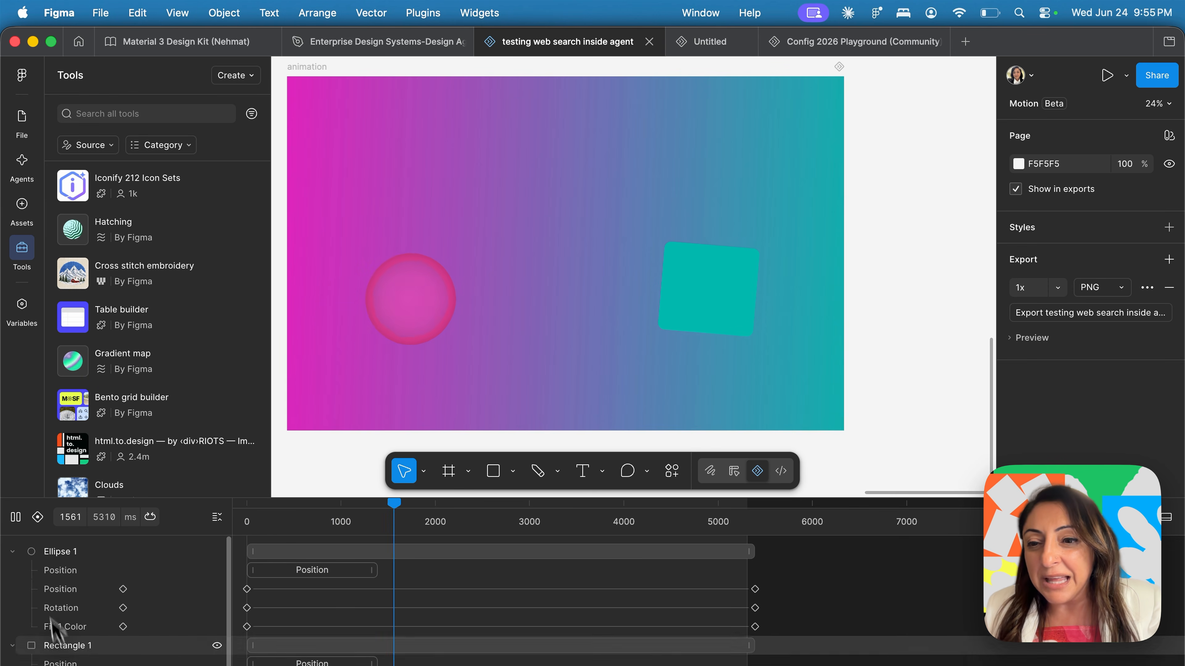
- Apply the Magnify entrance animation to the grey rectangle in the blank frame beside the animation frame
click(28, 551)
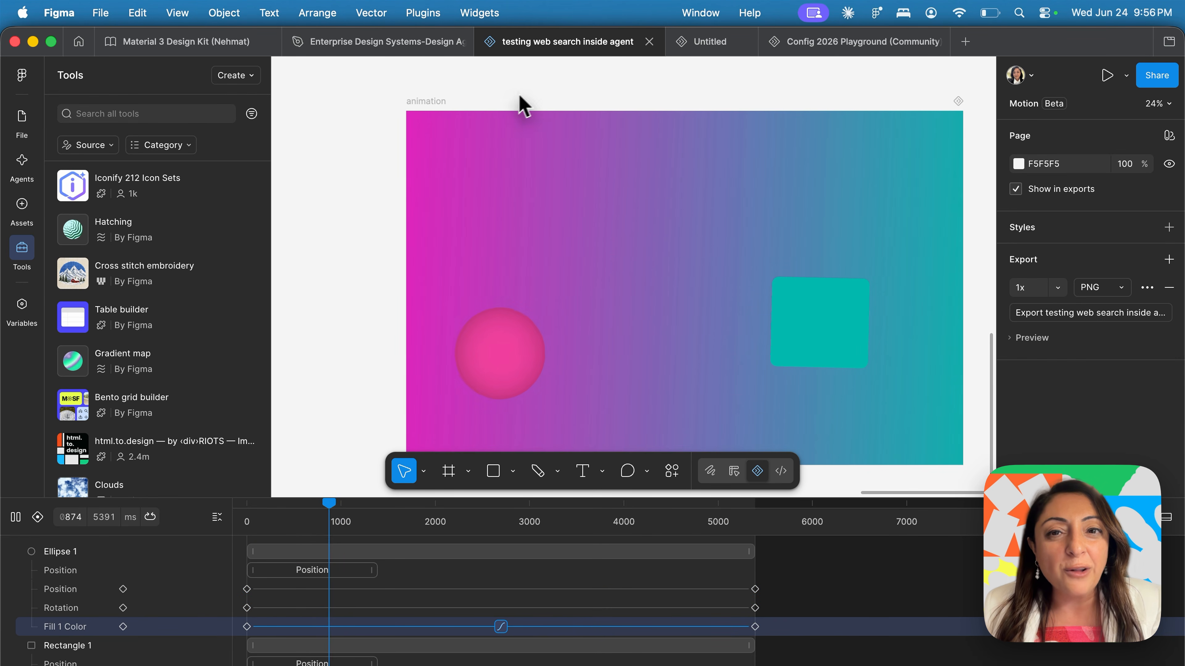
click(422, 106)
scroll(422, 109, right, 1)
scroll(427, 120, right, 2)
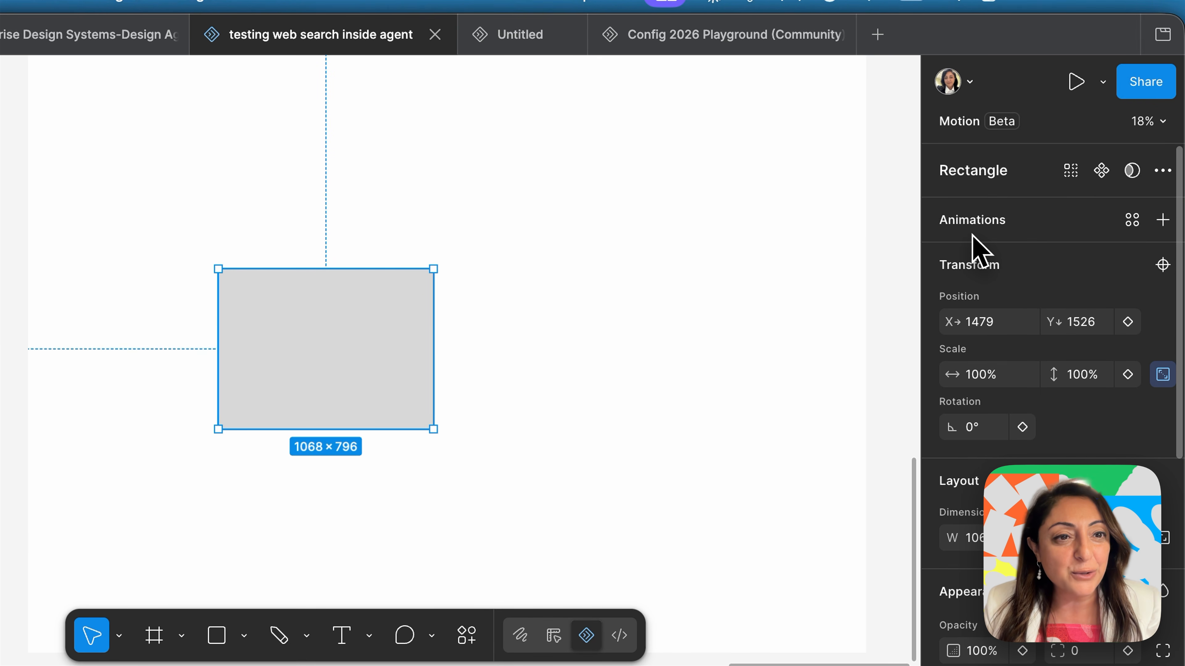
click(1133, 223)
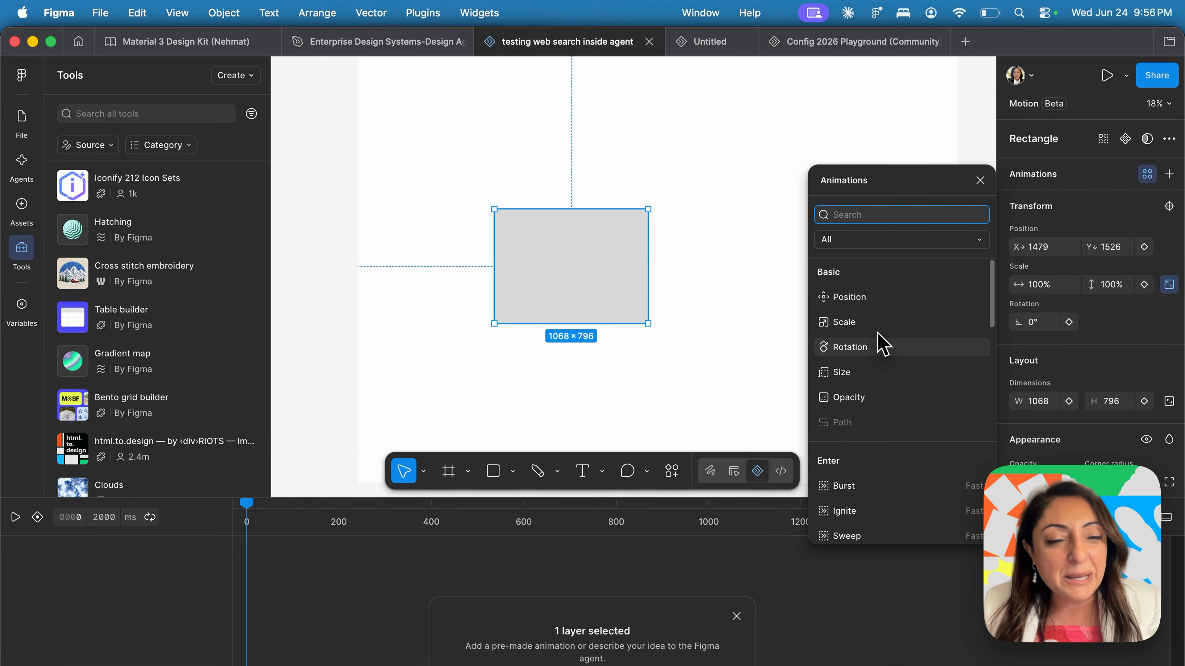
scroll(878, 377, down, 5)
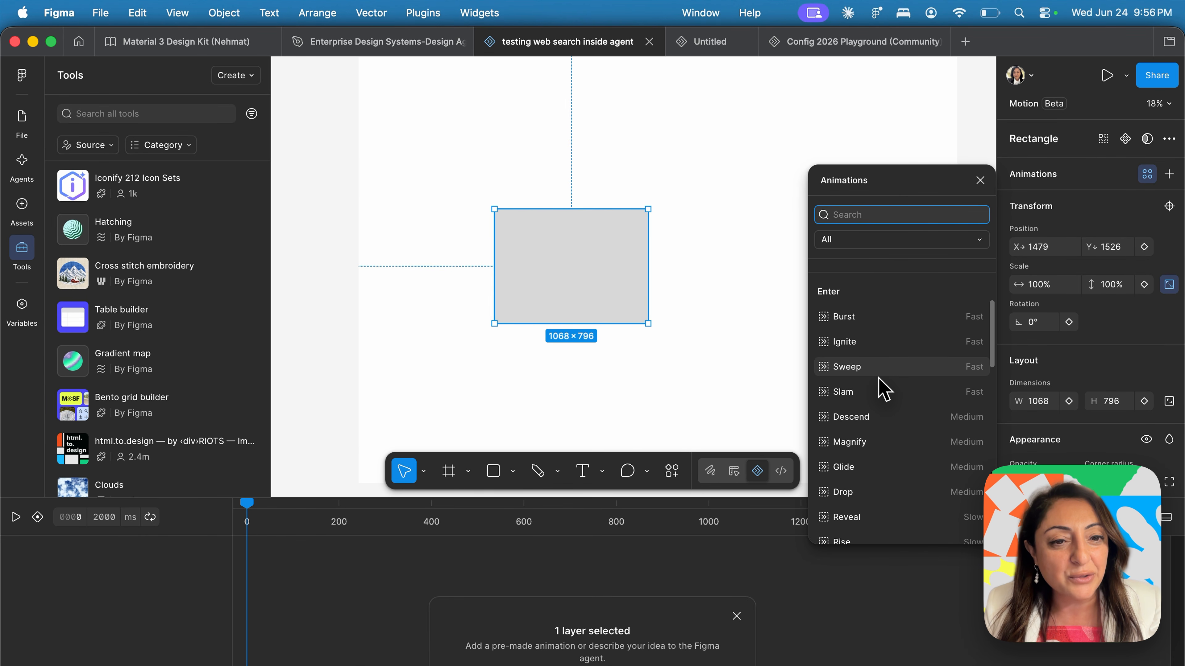
click(870, 442)
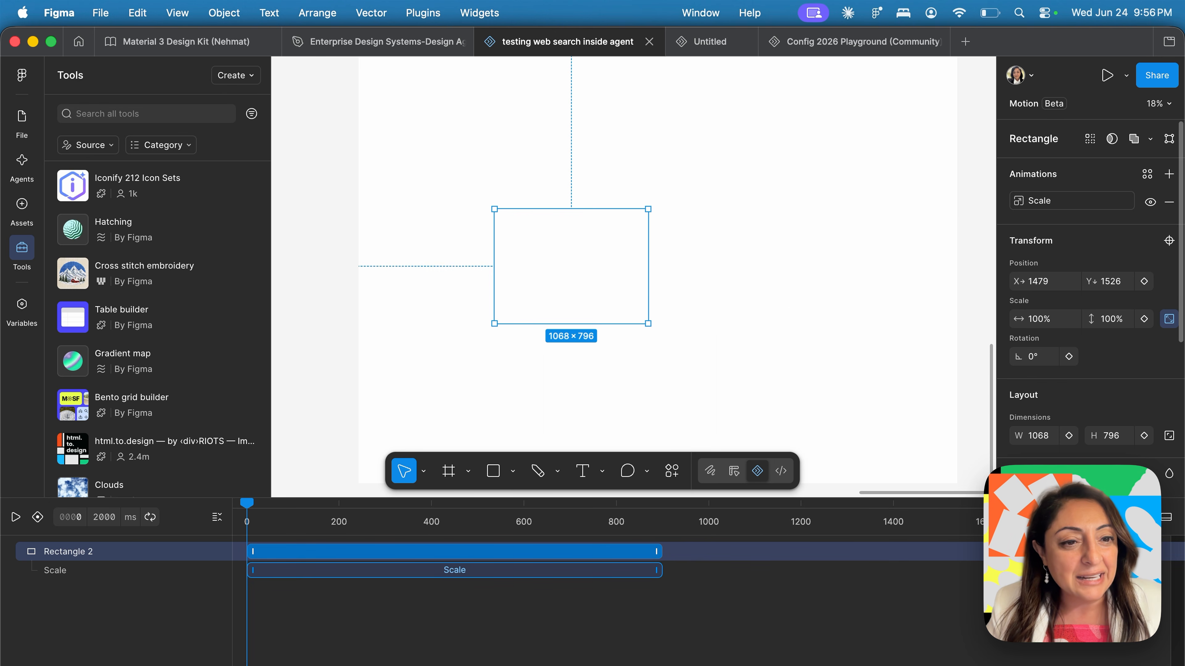
- Set the animated rectangle's fill to the page colour F0419E and play back its animation
scroll(1082, 327, down, 5)
click(1018, 340)
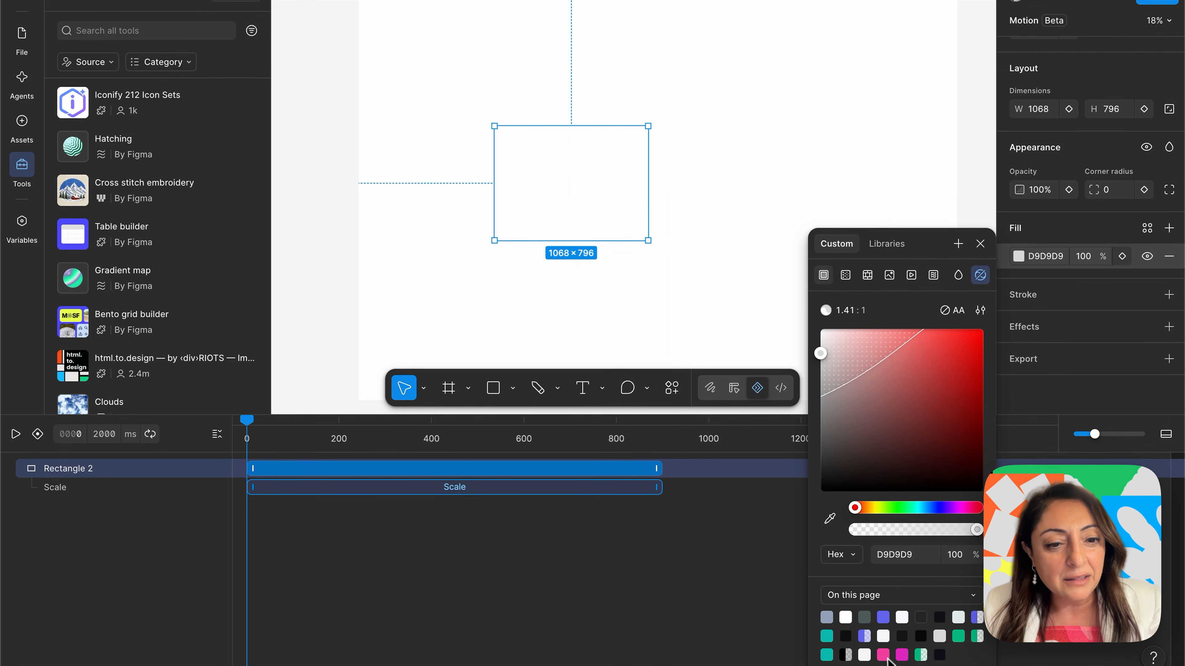
click(884, 656)
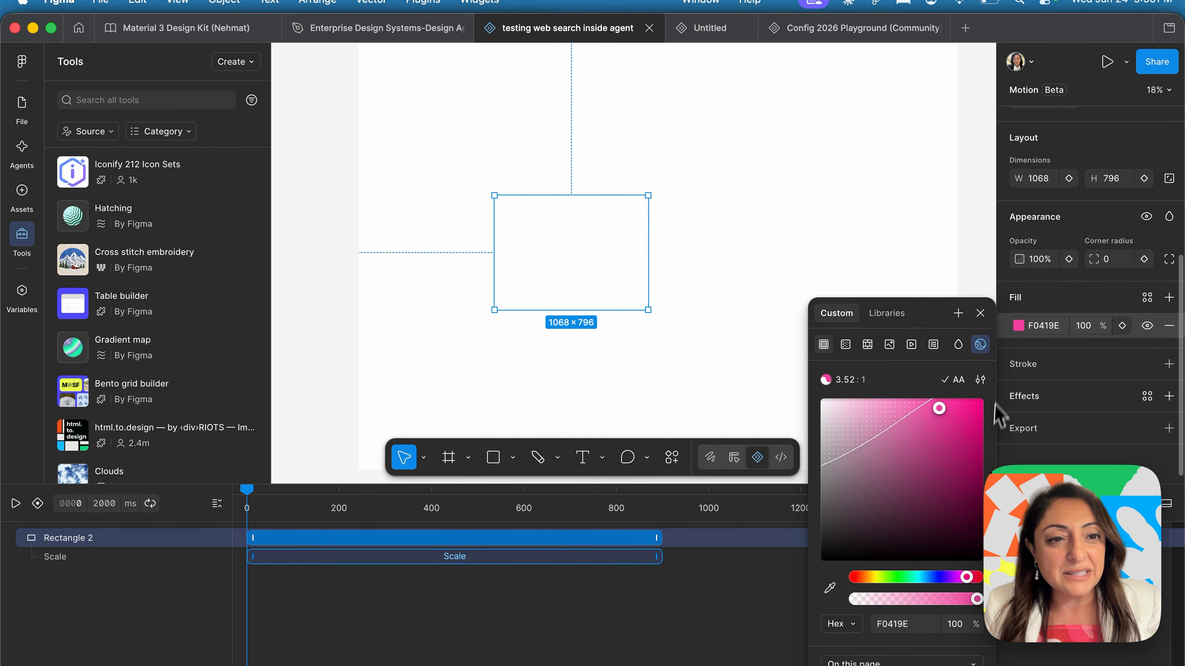
click(979, 240)
key(space)
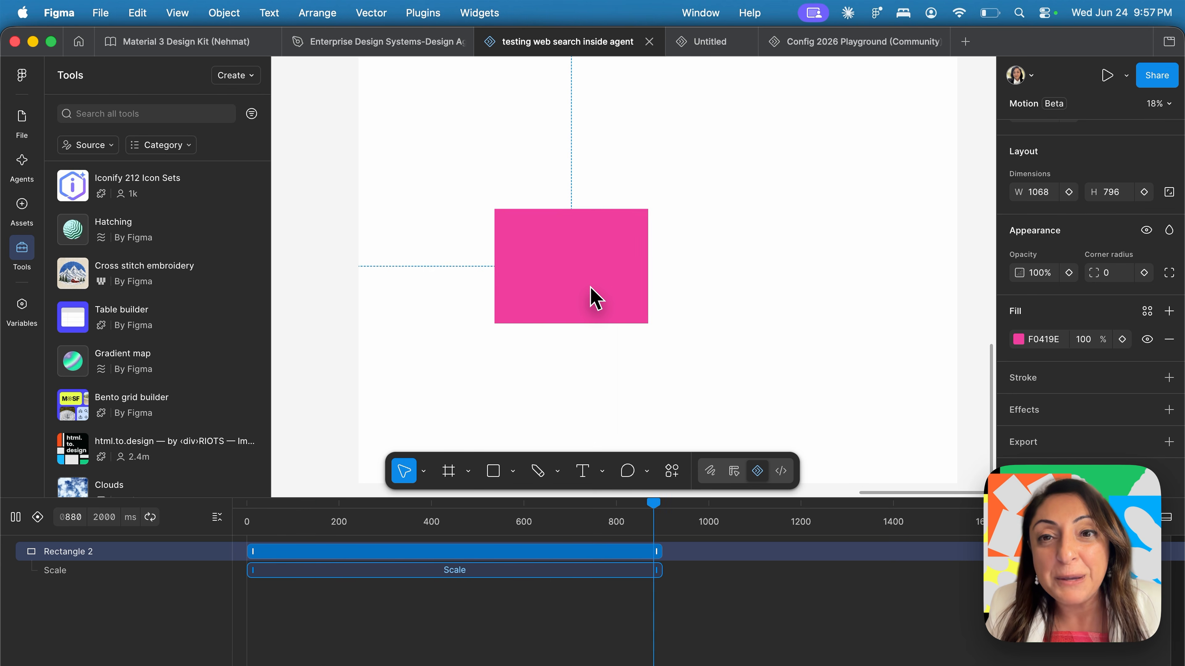
scroll(592, 289, up, 2)
scroll(590, 280, up, 4)
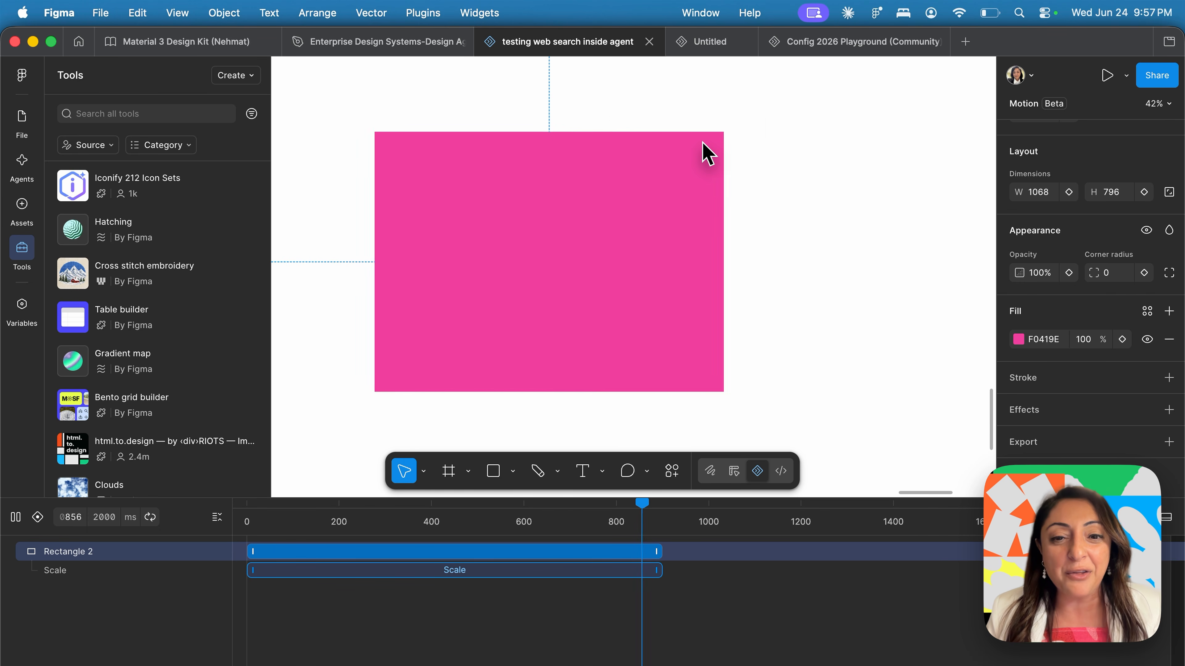
scroll(815, 251, down, 5)
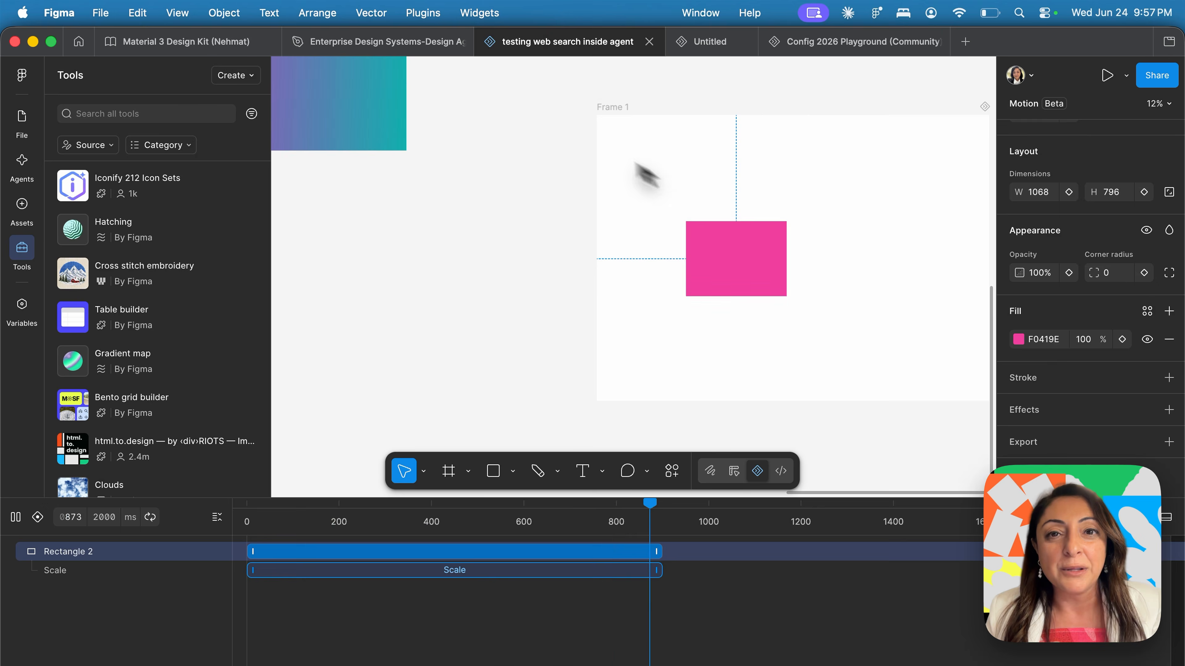
- Switch to the Config 2026 Playground file and examine the Motion page's frames on keyframe steps, Figma agent, Motion variables and Animated components
scroll(714, 270, up, 5)
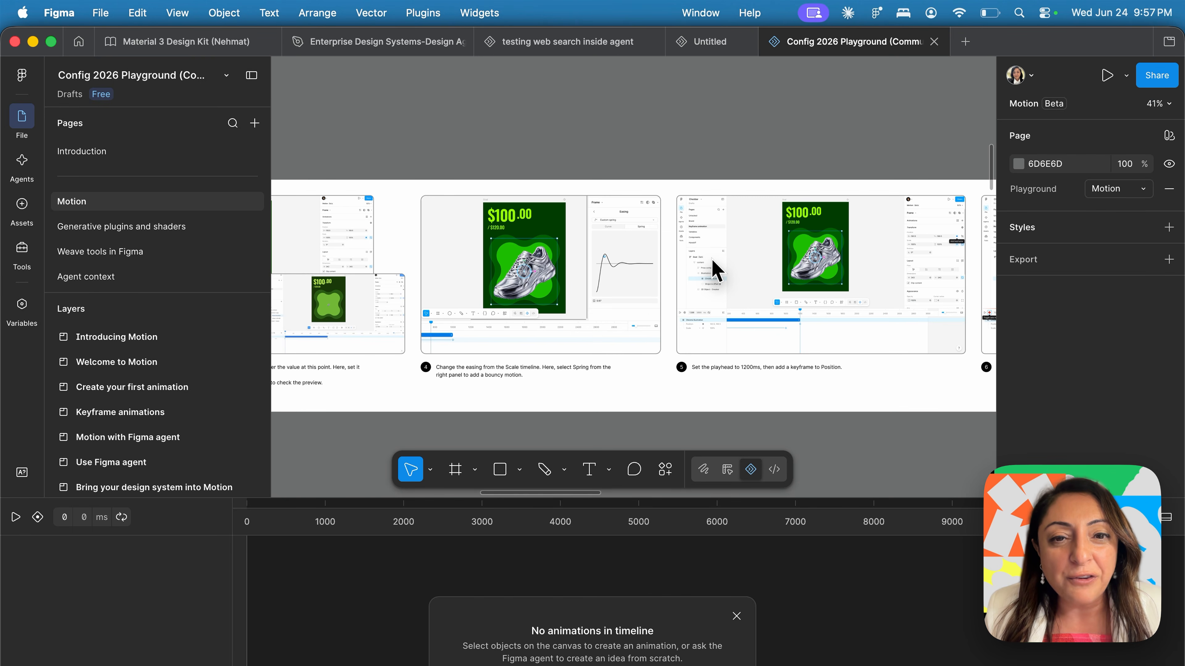
scroll(714, 270, up, 5)
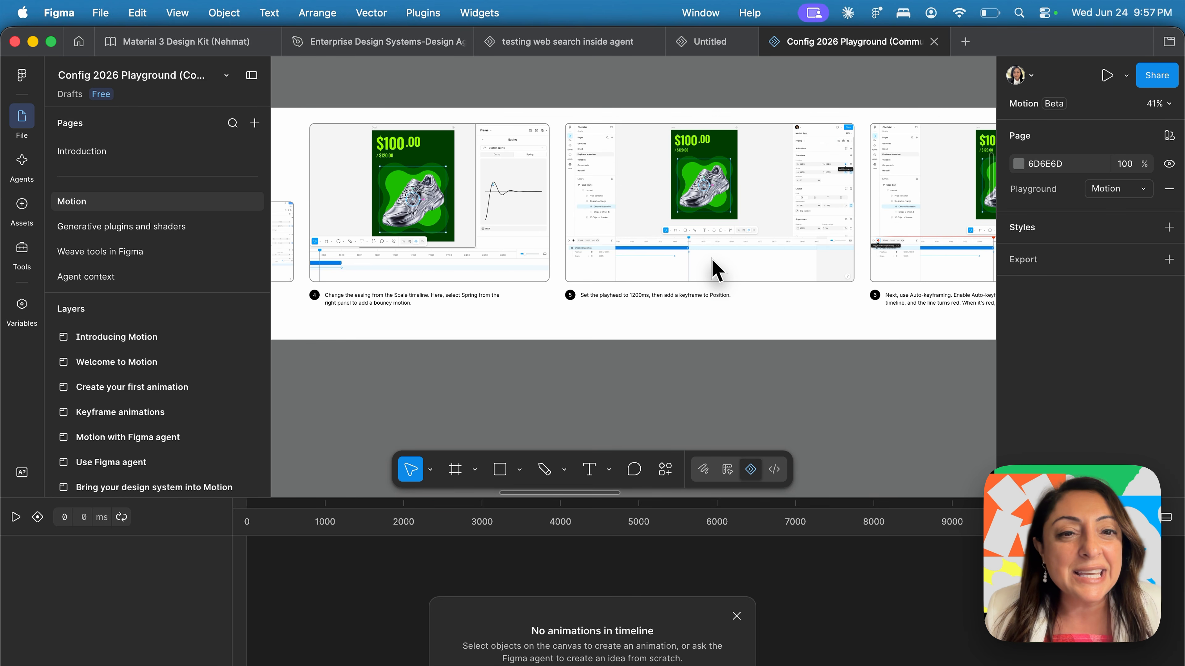
scroll(707, 253, down, 5)
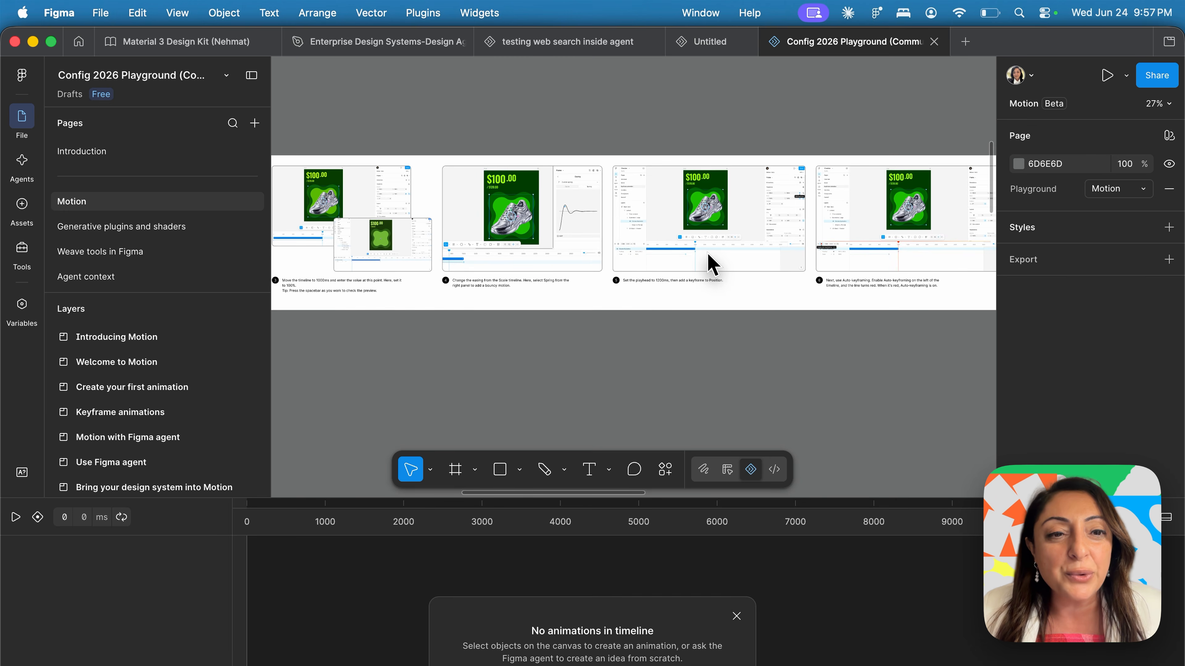
scroll(707, 253, down, 8)
scroll(707, 253, left, 6)
scroll(710, 265, up, 3)
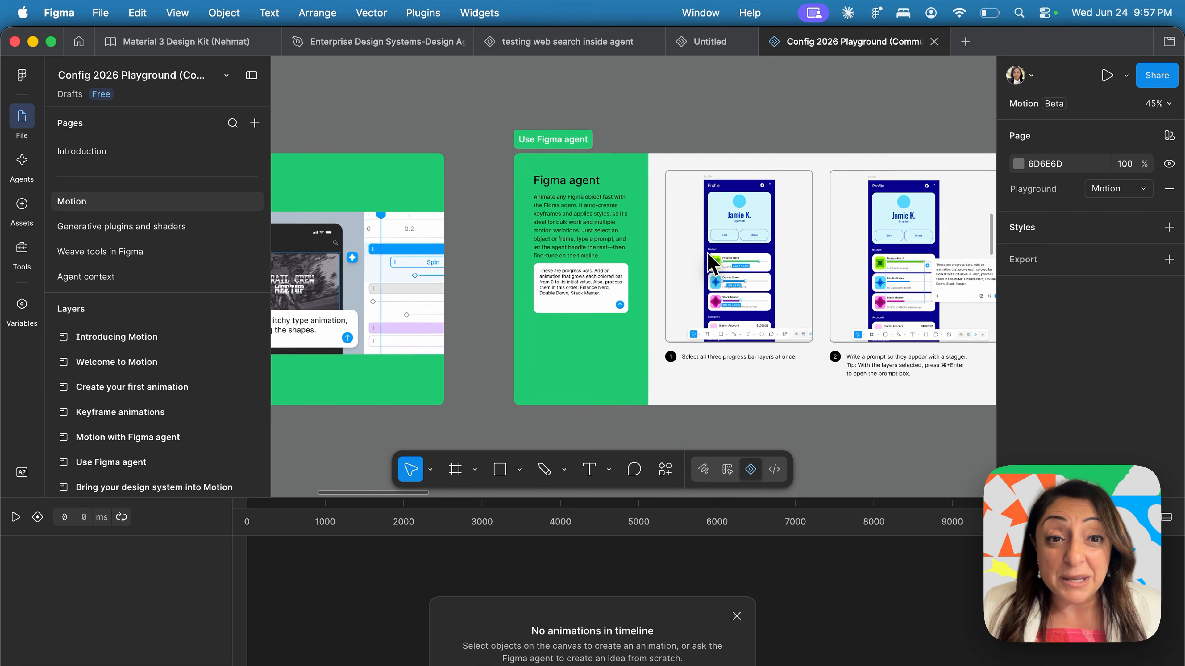
scroll(710, 265, down, 2)
scroll(707, 253, down, 2)
scroll(707, 253, left, 2)
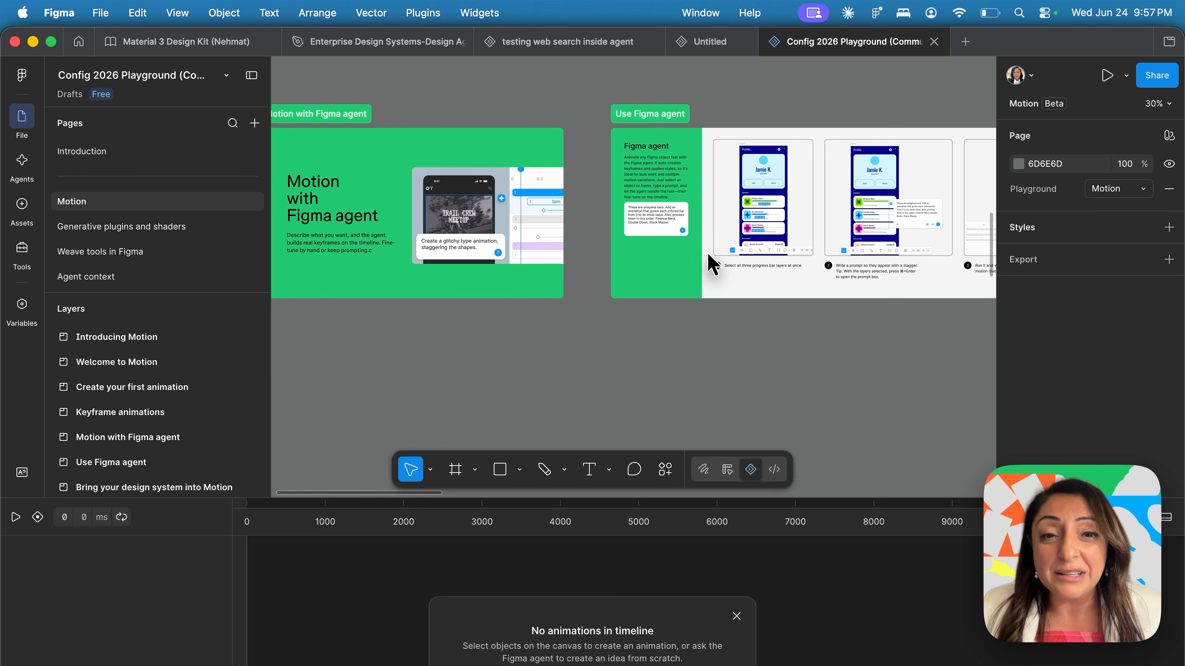
scroll(707, 253, down, 3)
scroll(708, 253, down, 3)
scroll(707, 253, left, 3)
scroll(708, 253, down, 5)
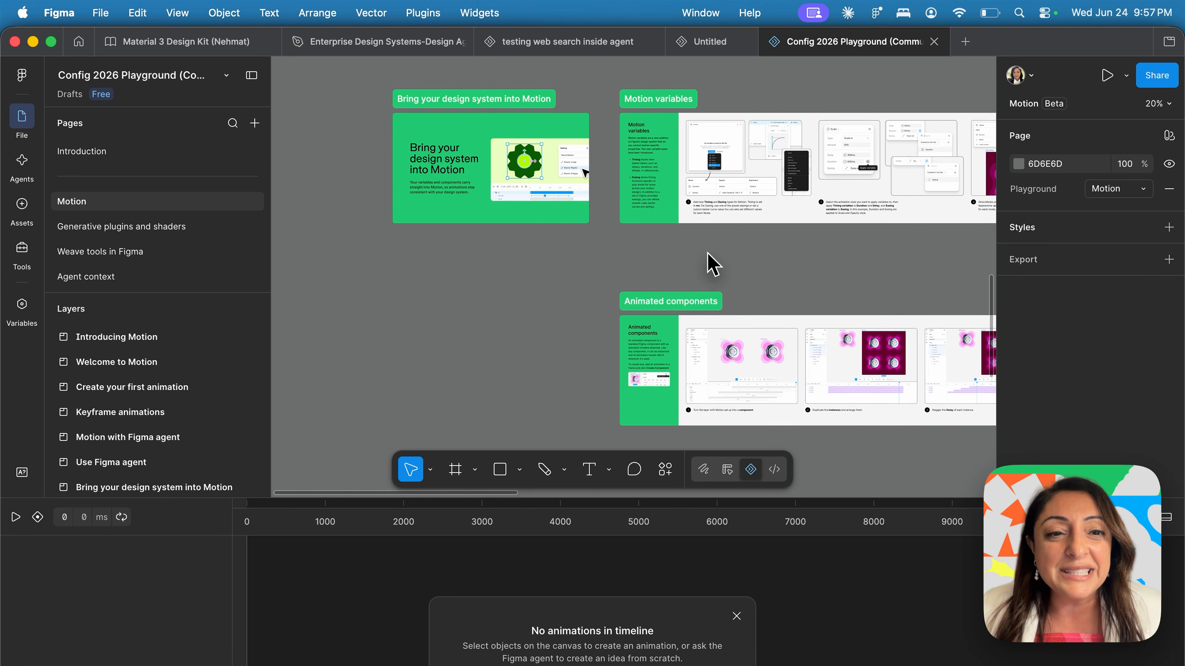
- Open the Agent context page and examine the context options in the agent chat illustration
scroll(708, 253, up, 6)
scroll(708, 253, up, 4)
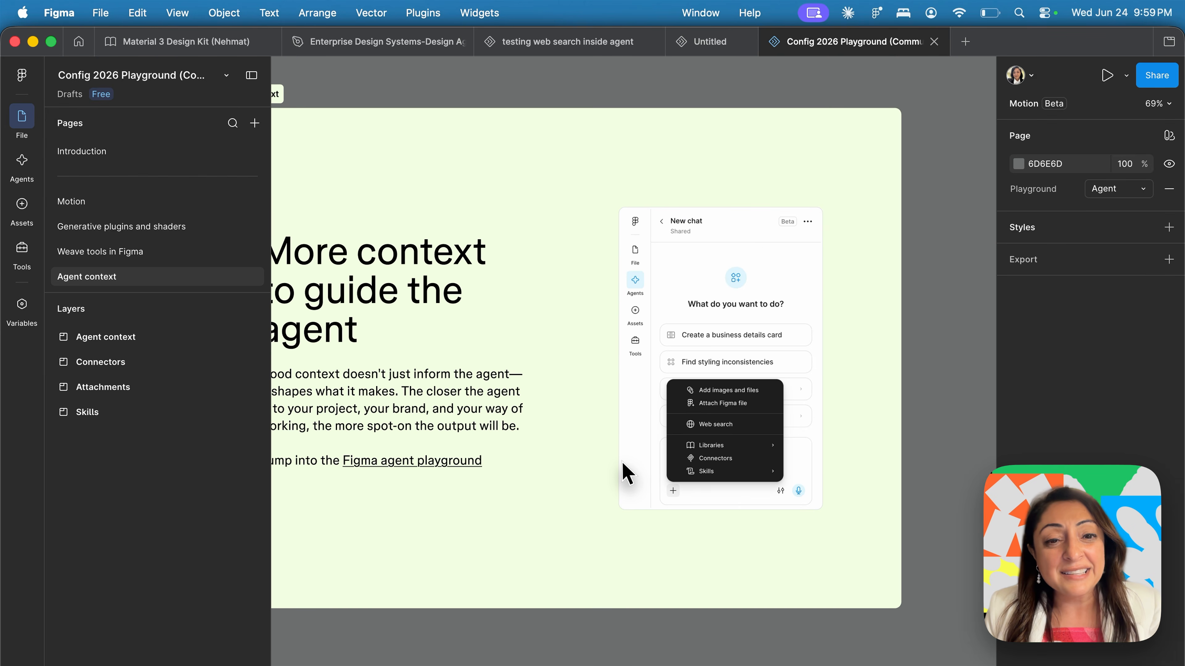
scroll(627, 471, up, 5)
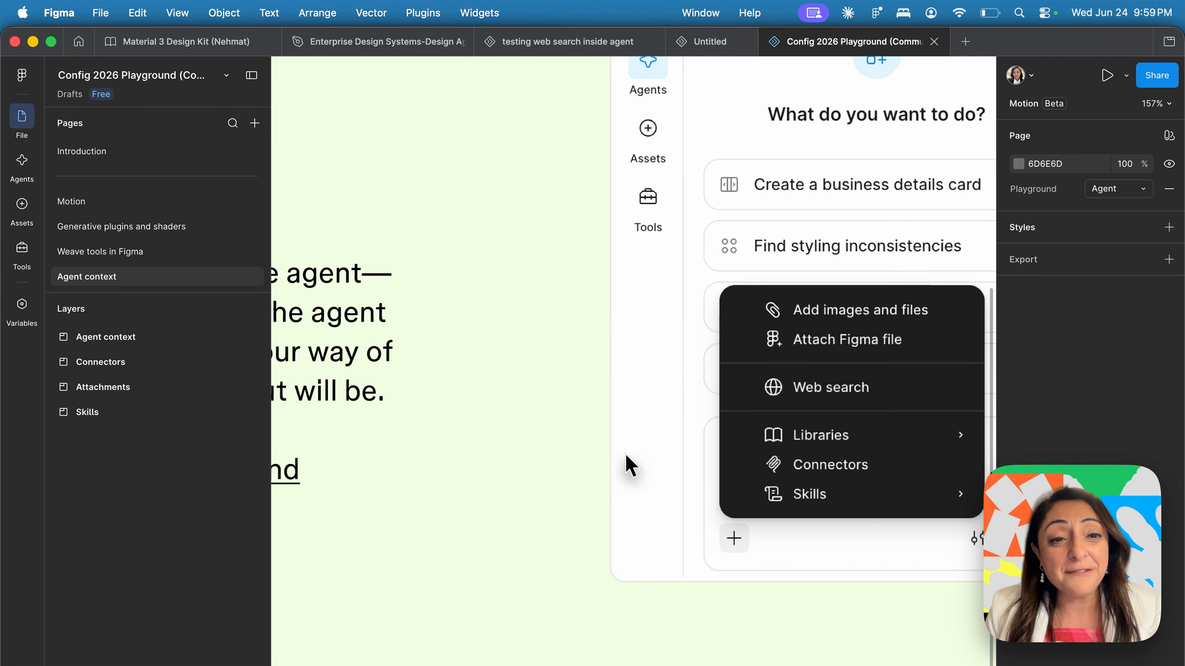
scroll(627, 457, down, 5)
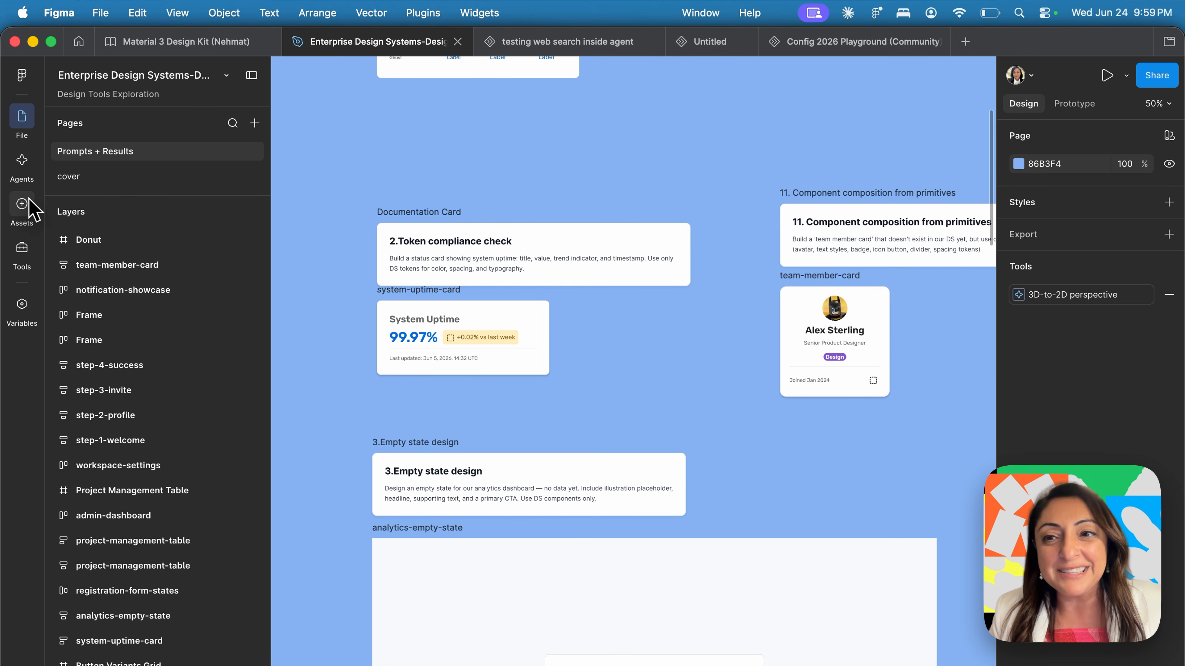
- Have the agent in the Enterprise Design Systems file recap Config 2026, and view its Shader effects and fills and Agent skills sections
click(24, 173)
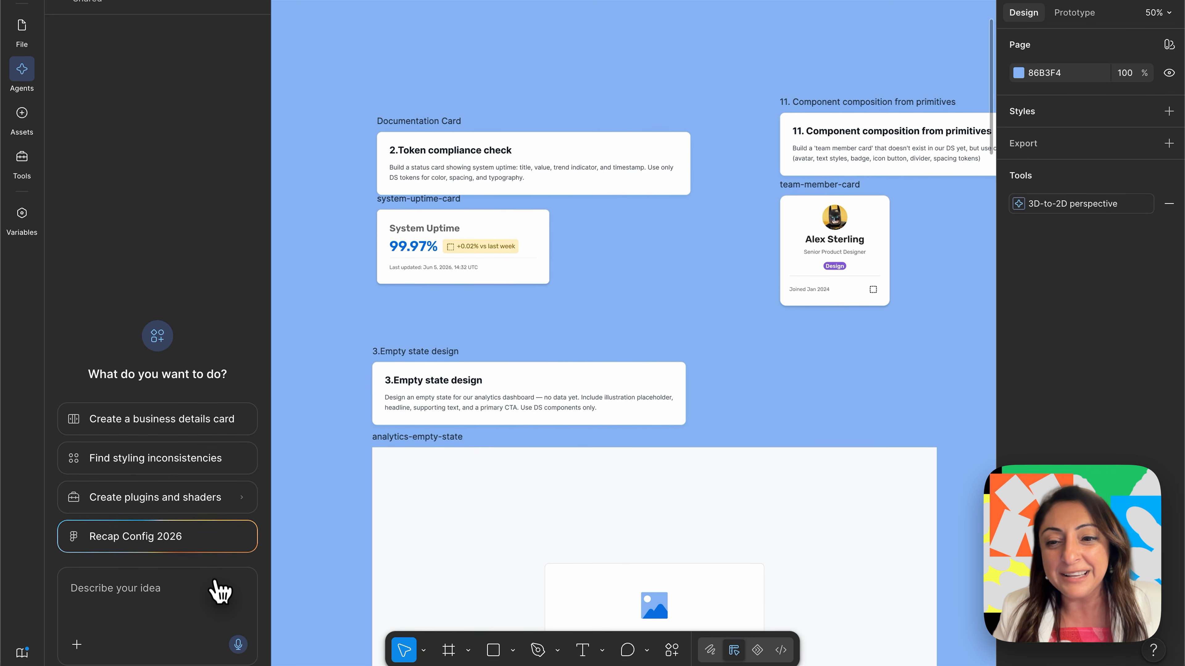
click(164, 536)
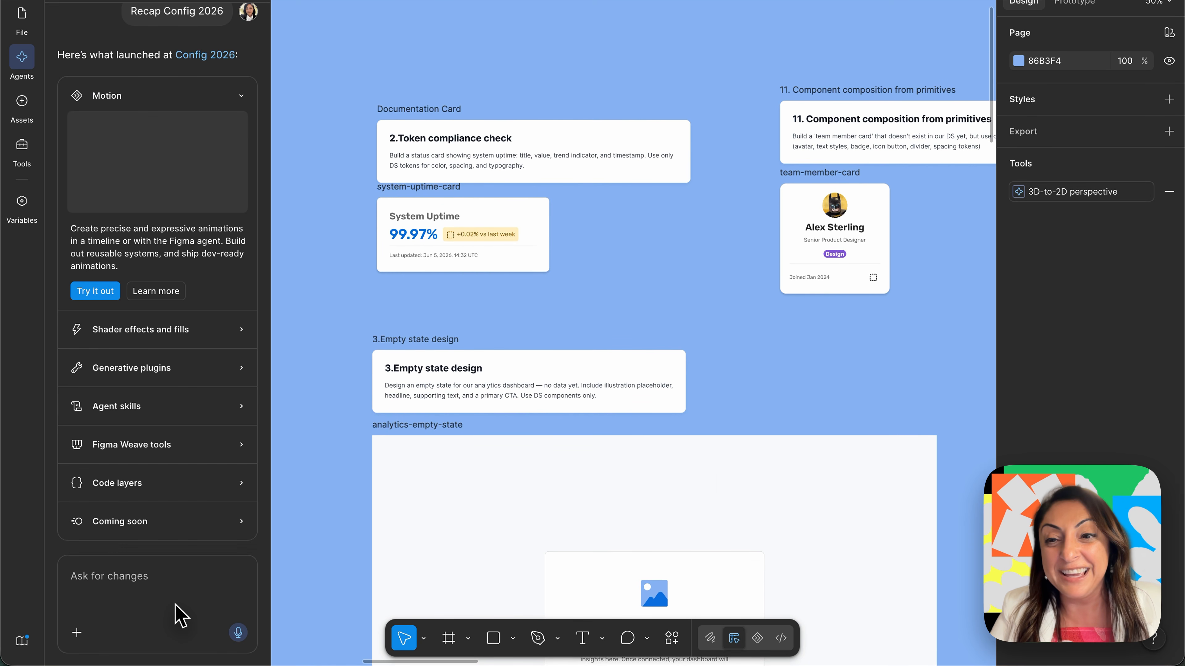
click(177, 332)
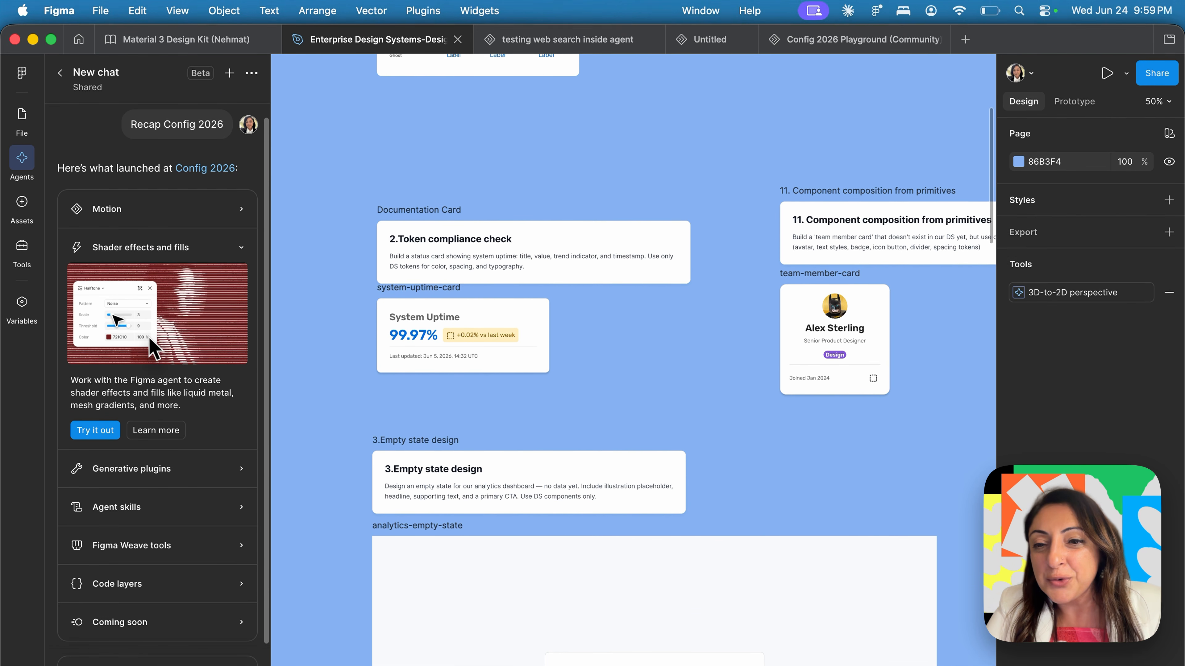
click(167, 247)
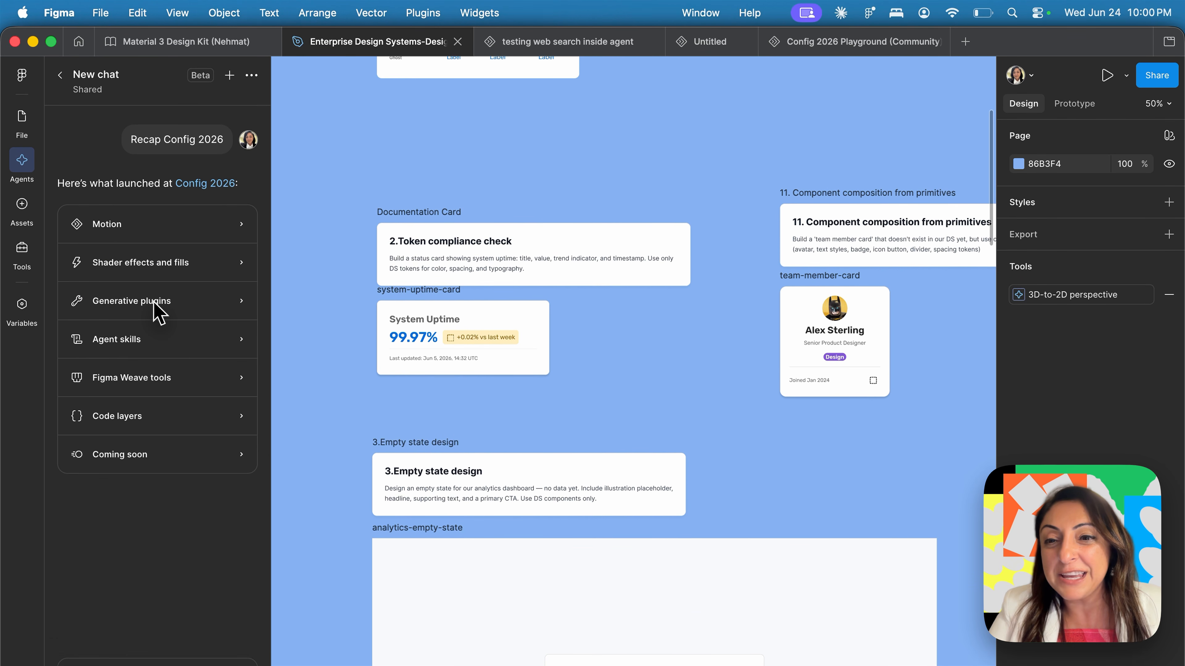
click(151, 339)
- Open the agent's Connectors list from the chat's context options and move it clear of the canvas cards
click(76, 653)
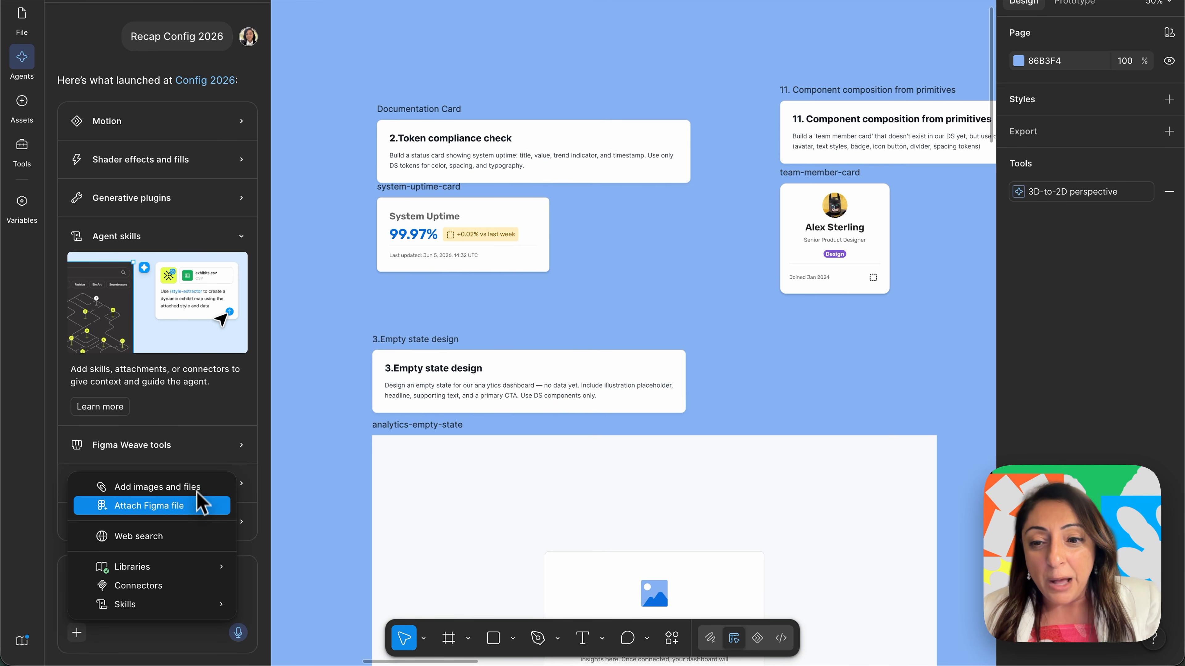
mouse_move(161, 579)
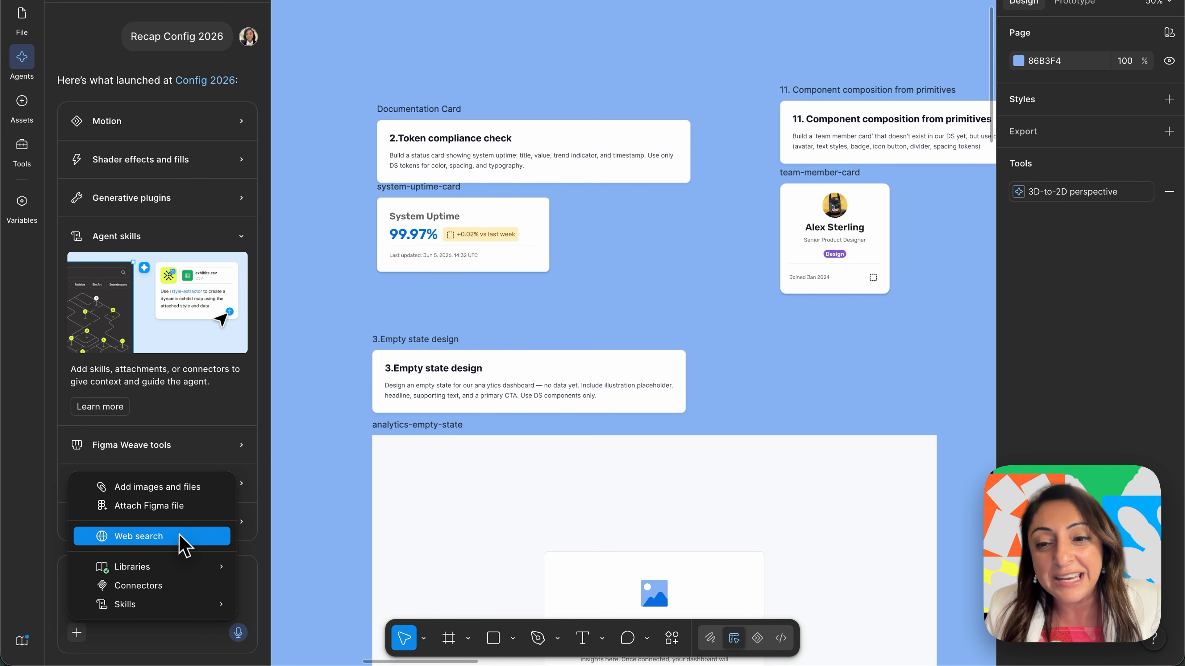
click(129, 592)
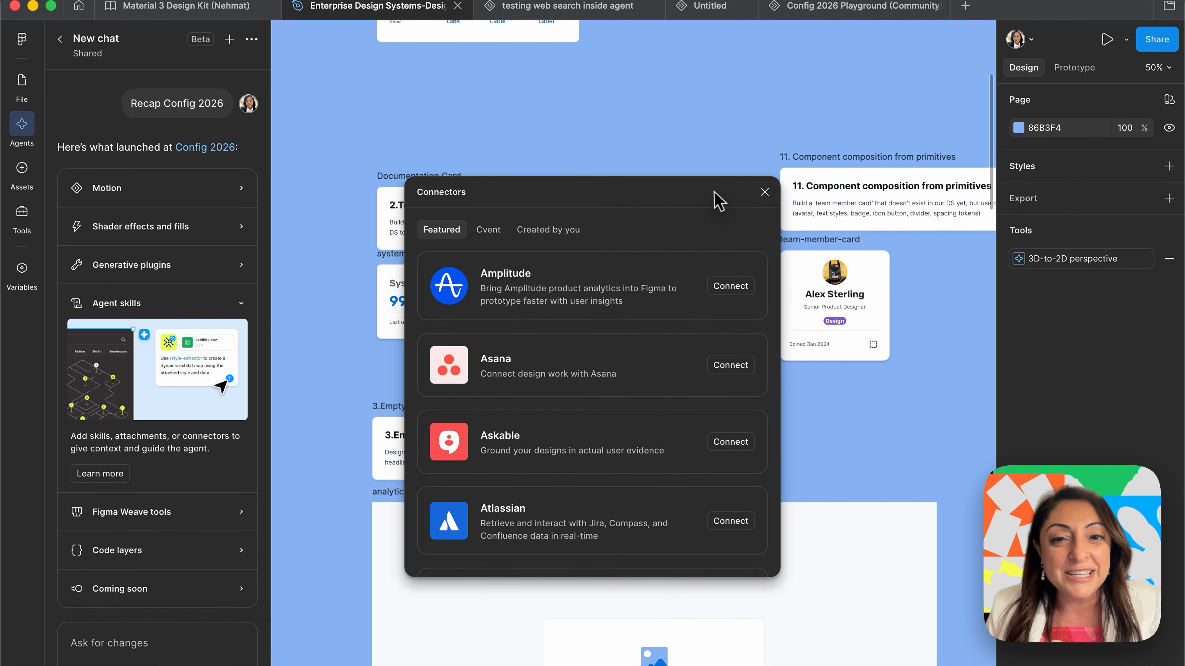
drag(715, 191, 1046, 51)
- Browse the featured connectors from Asana through GitHub and Notion to zeroheight, and close the list
scroll(875, 250, down, 8)
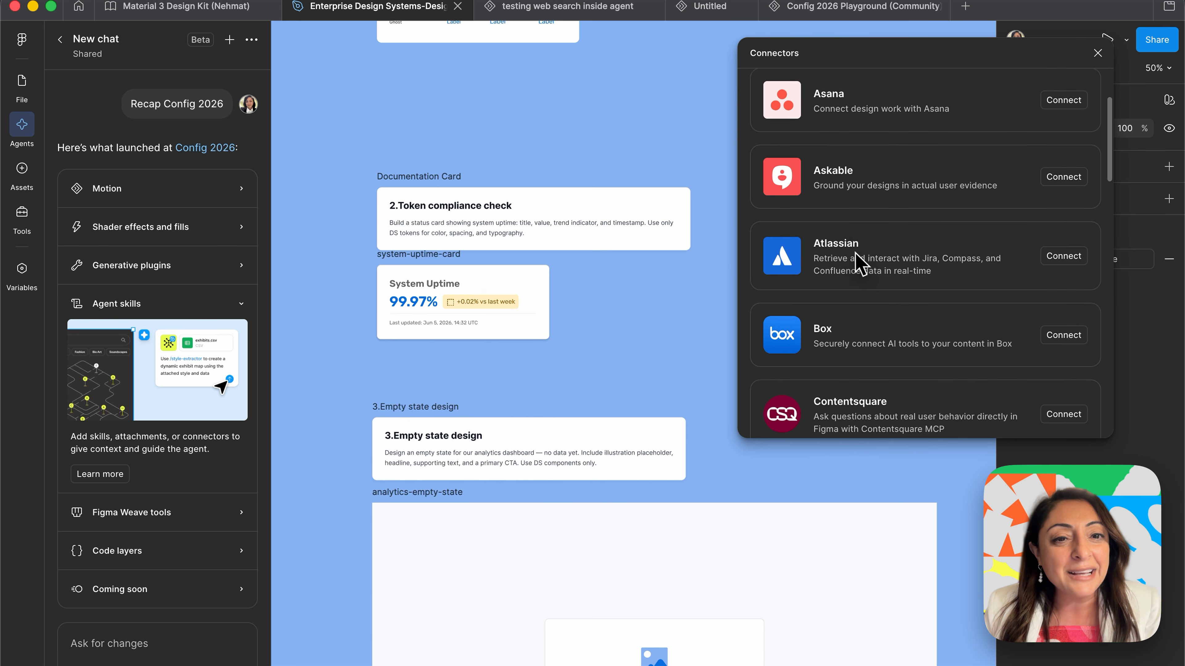
scroll(856, 259, up, 2)
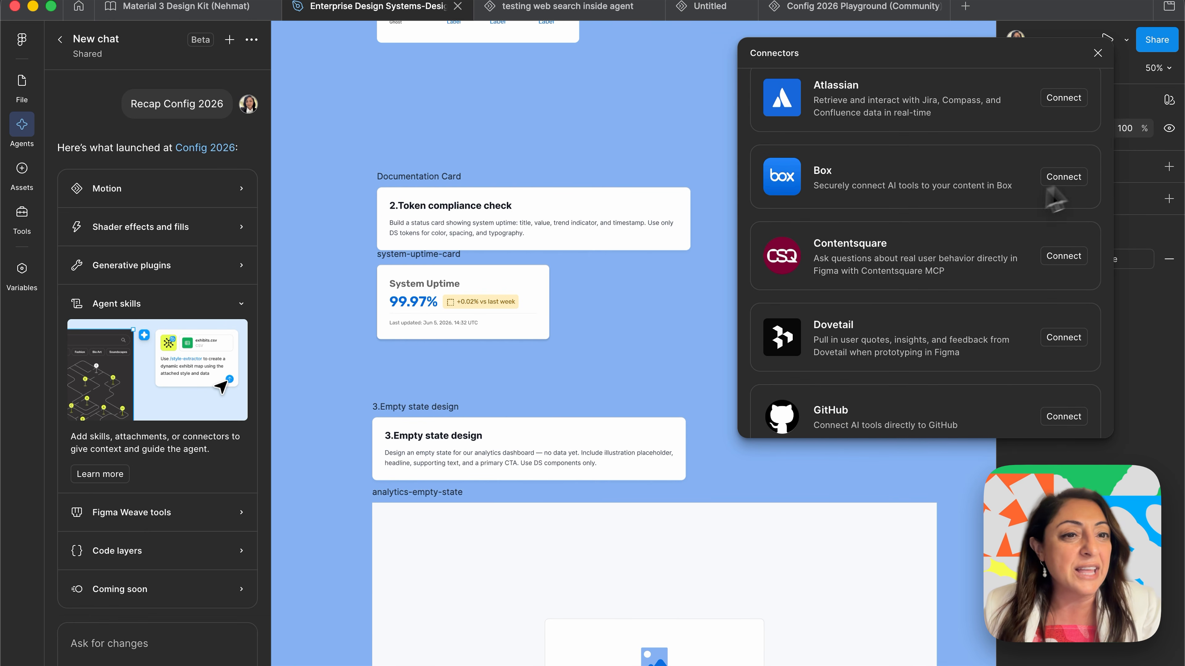
scroll(969, 275, down, 10)
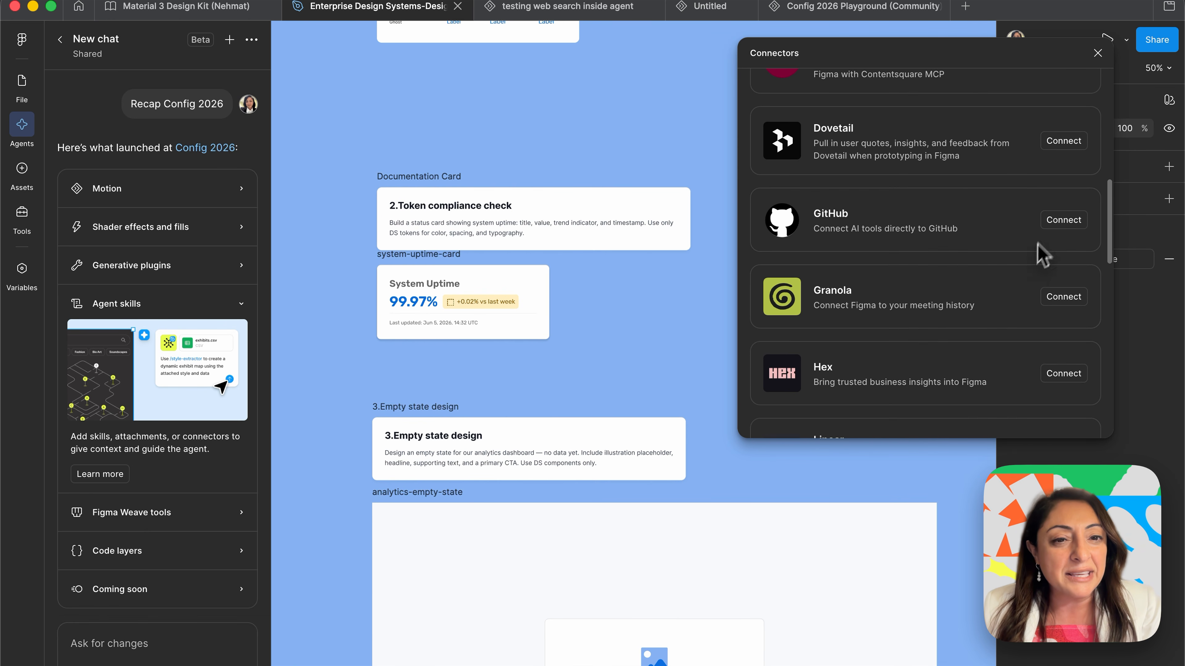
scroll(964, 327, down, 5)
scroll(965, 328, up, 2)
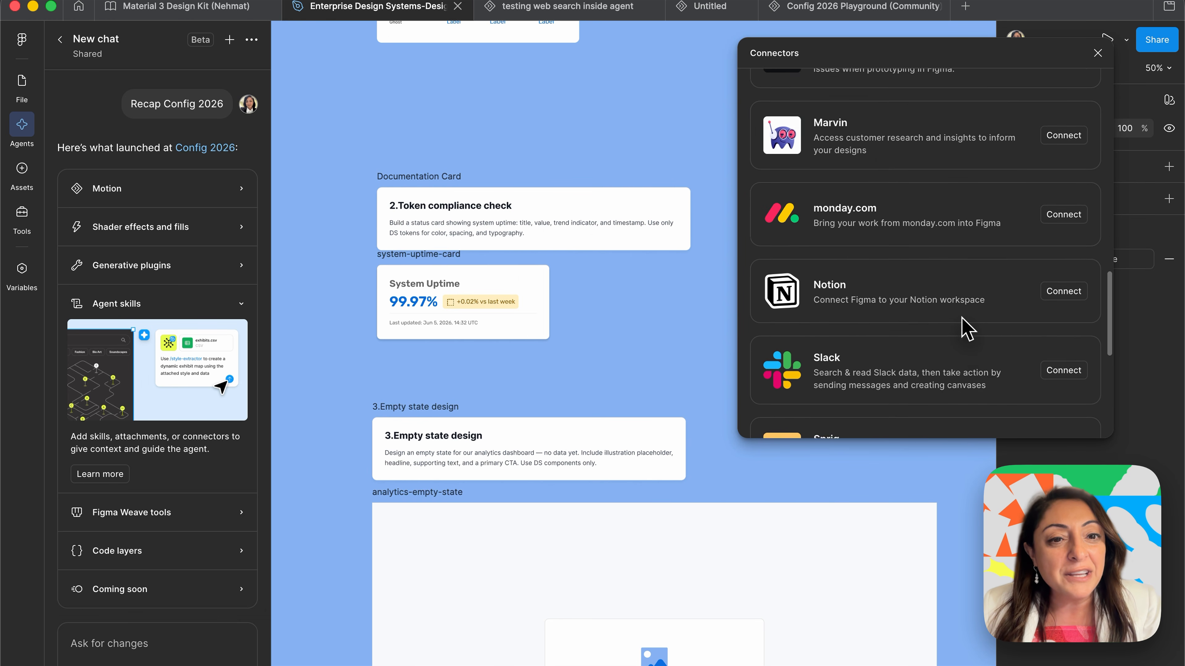
scroll(1008, 301, down, 1)
scroll(1002, 311, down, 8)
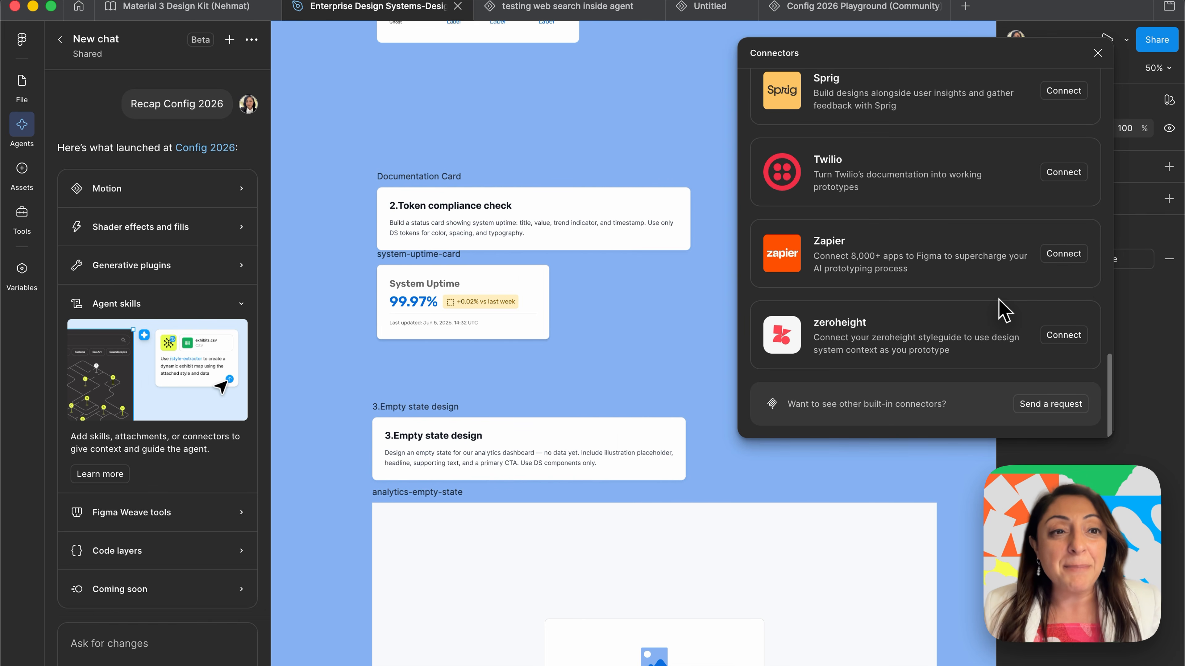
scroll(1003, 310, up, 1)
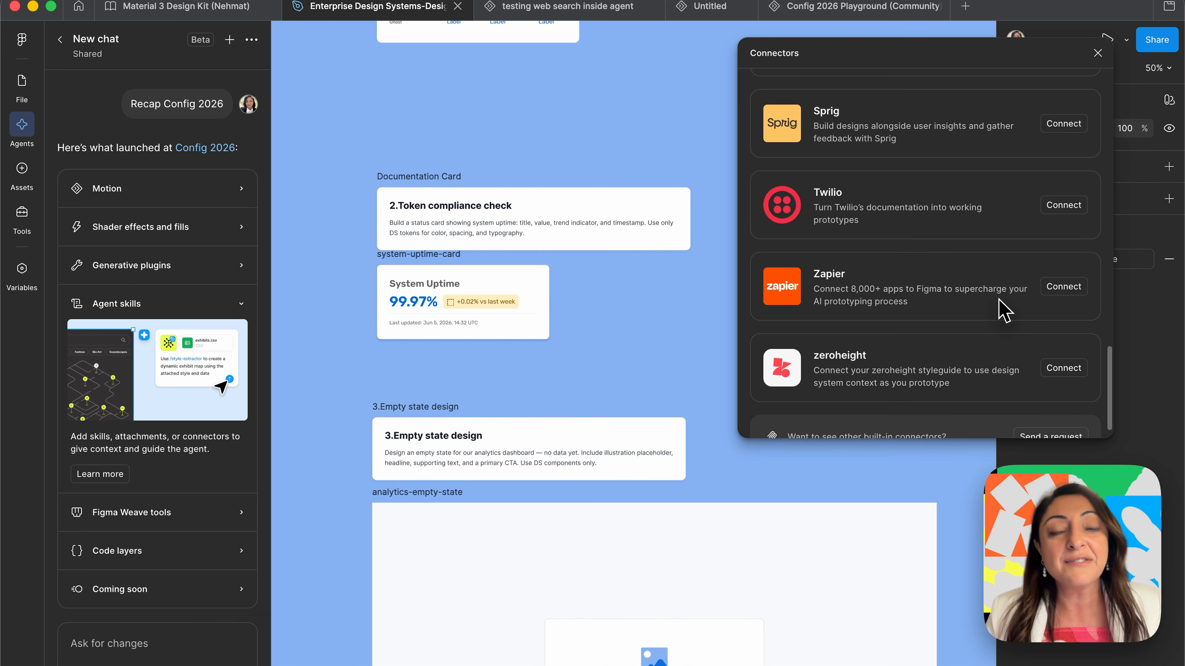
scroll(1024, 419, up, 6)
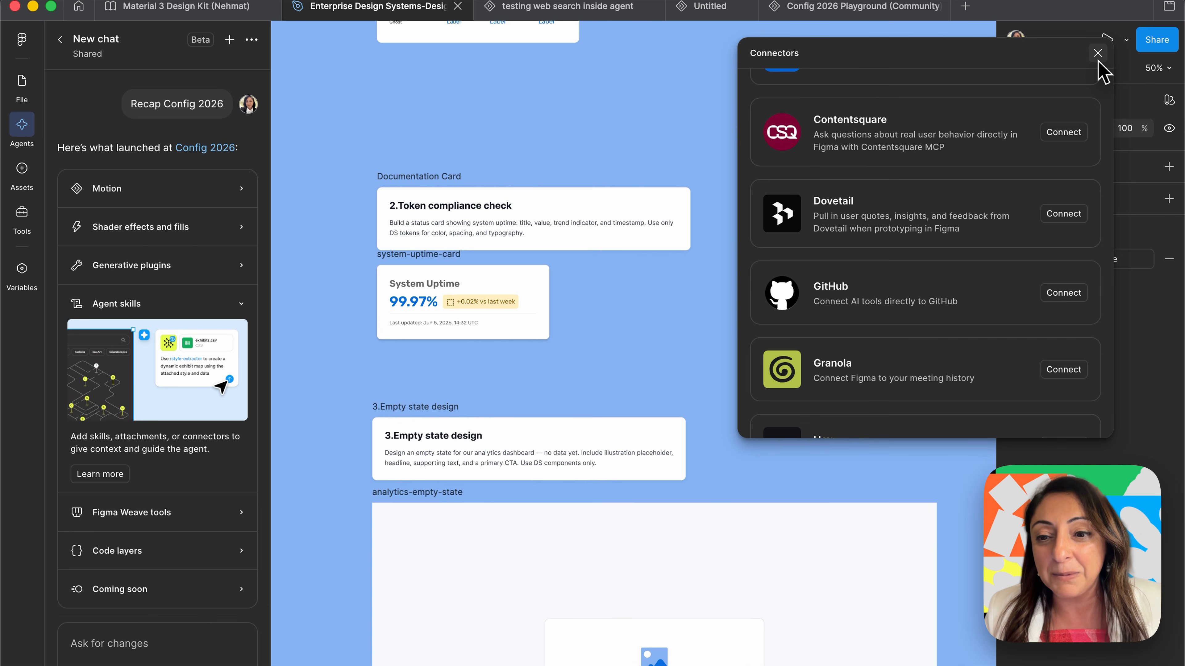
click(1098, 52)
- Start adding an agent skill from the chat's context options, view the file upload and from-scratch choices, and close the dialog
click(77, 635)
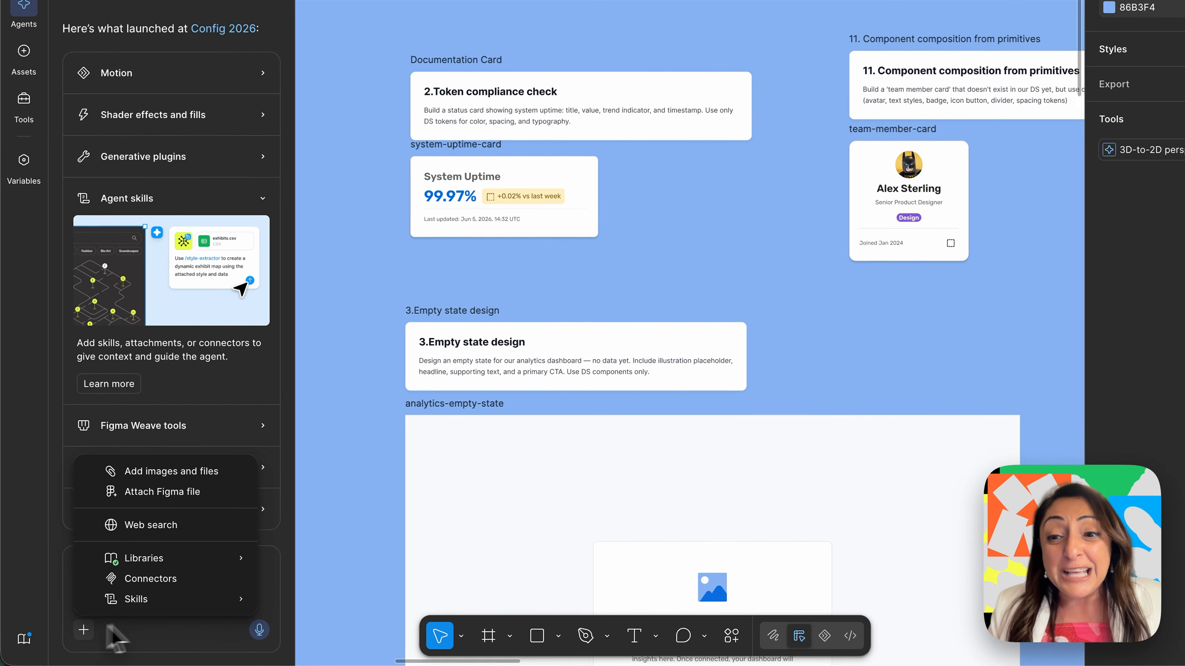
mouse_move(193, 600)
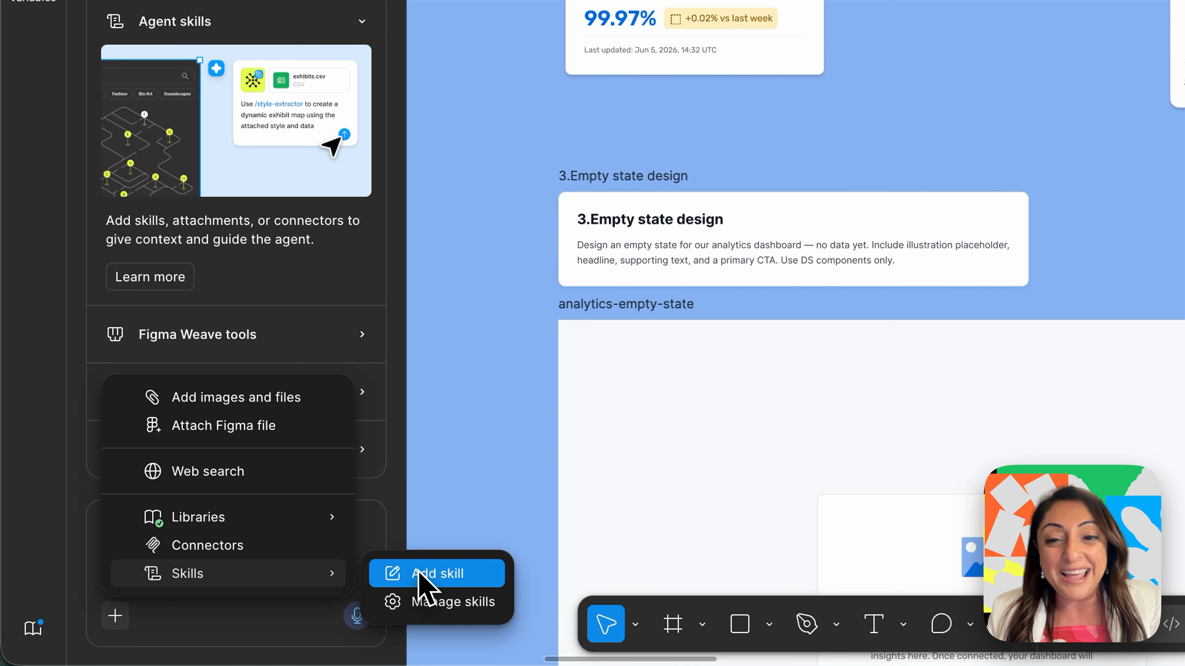
click(462, 576)
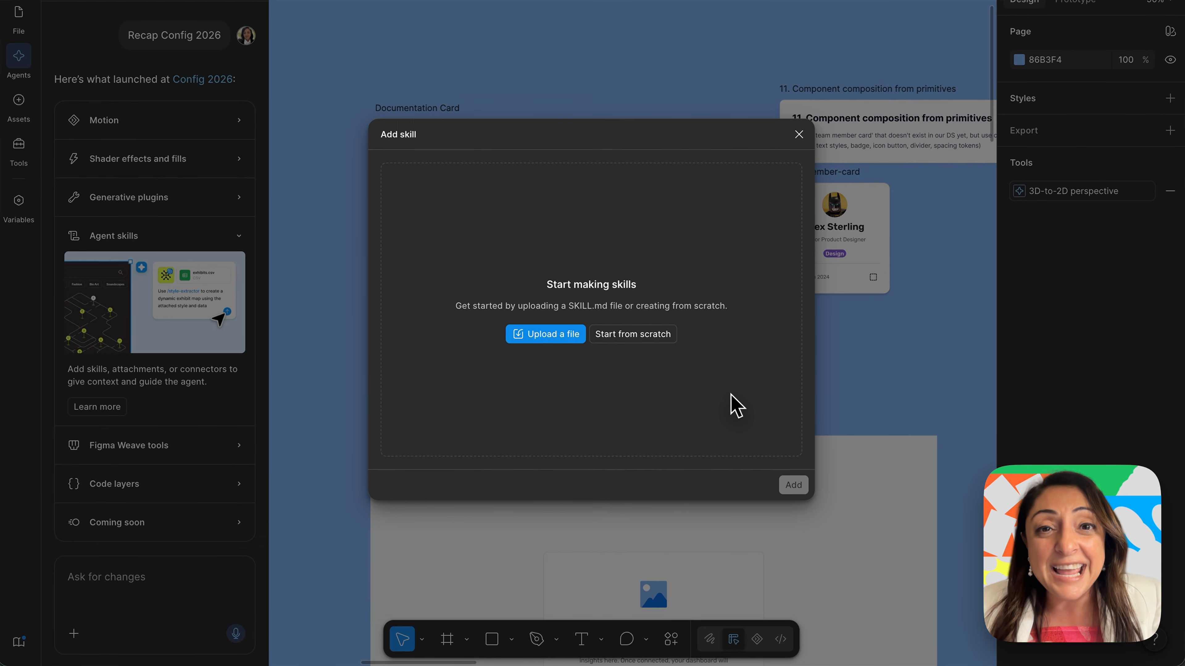
click(800, 135)
- Open the agent chat's options and show its chat access setting
click(251, 56)
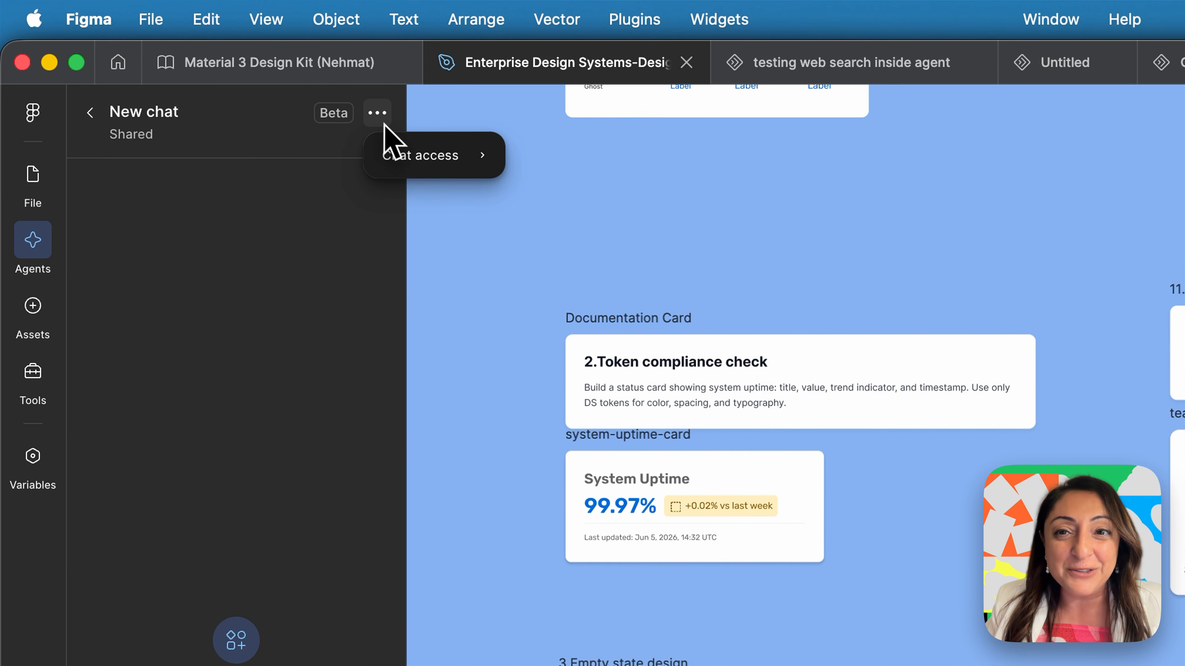
mouse_move(418, 170)
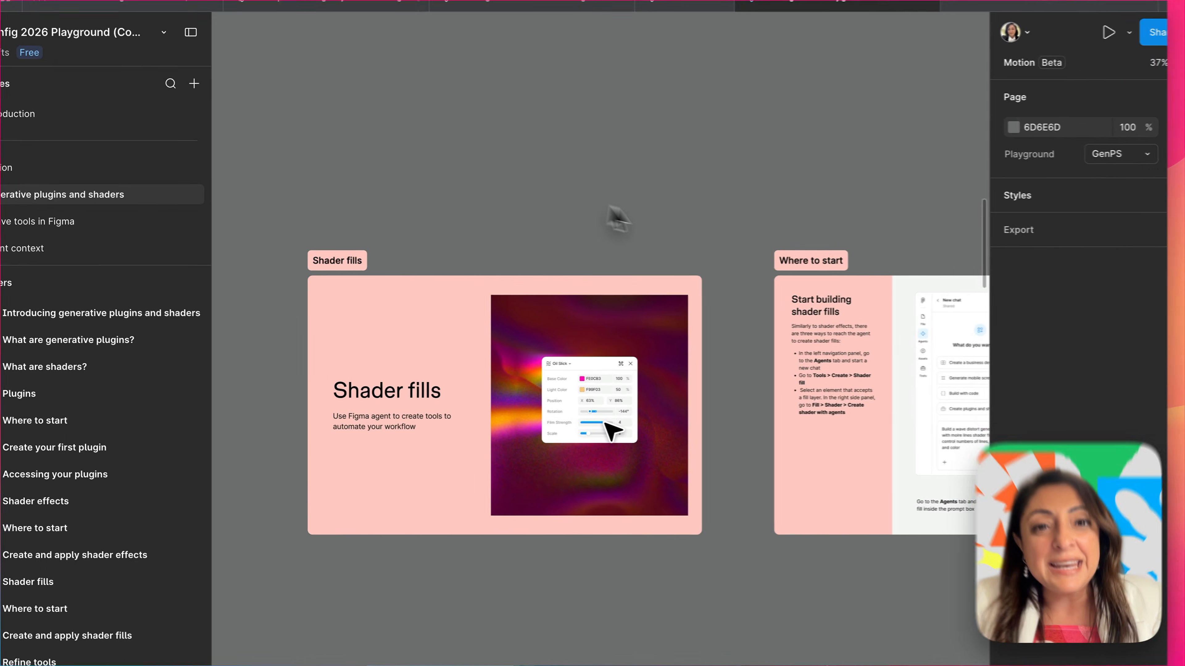
- Examine the Shader fills and Shader effects frames and the Clouds fill example on the playground's Generative plugins and shaders page
scroll(483, 483, up, 5)
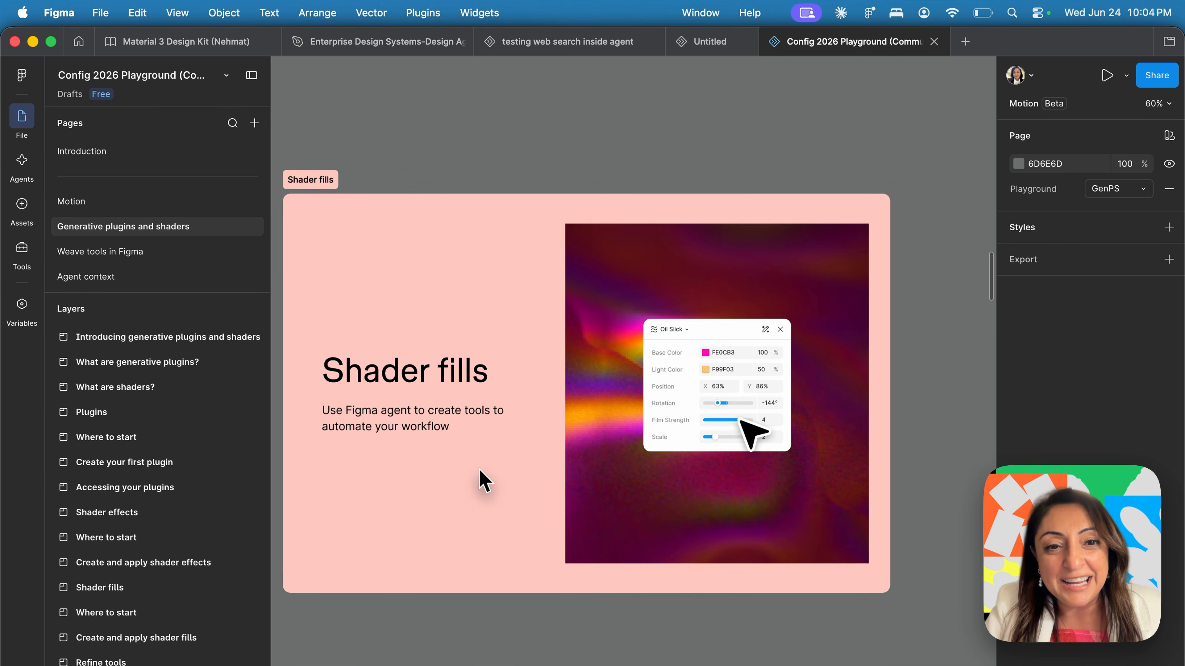
scroll(483, 481, up, 5)
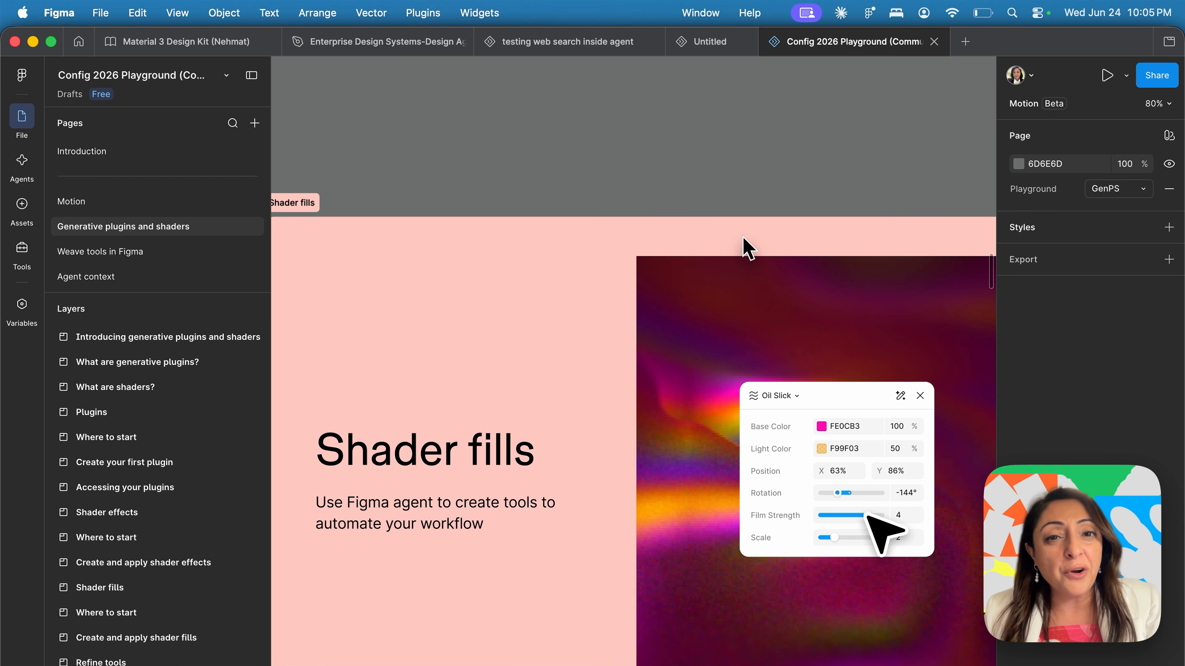
scroll(743, 237, down, 3)
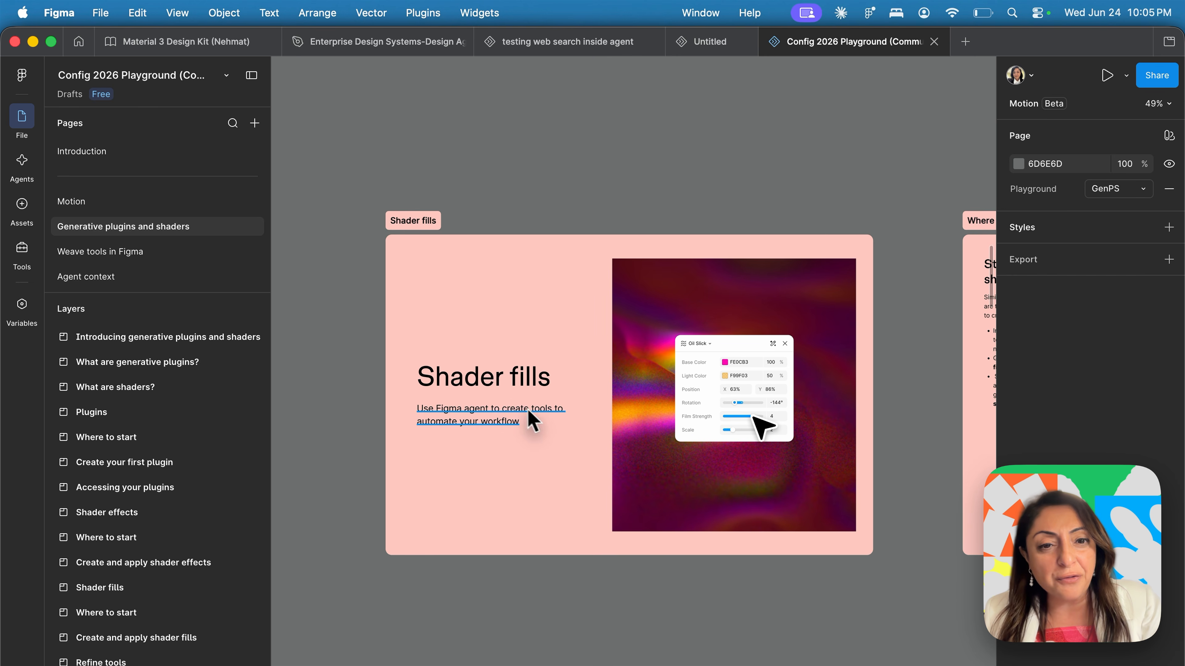
scroll(712, 420, down, 4)
scroll(712, 416, up, 5)
scroll(713, 414, up, 5)
scroll(712, 413, left, 6)
scroll(713, 414, down, 4)
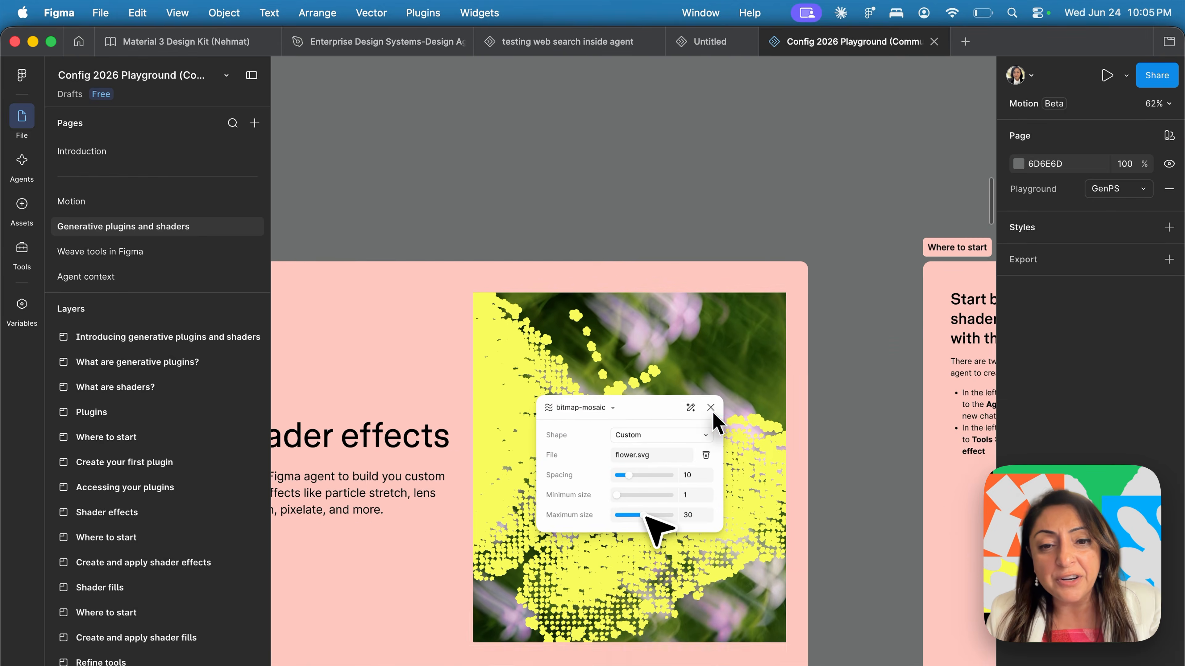
scroll(712, 413, up, 2)
scroll(770, 456, up, 3)
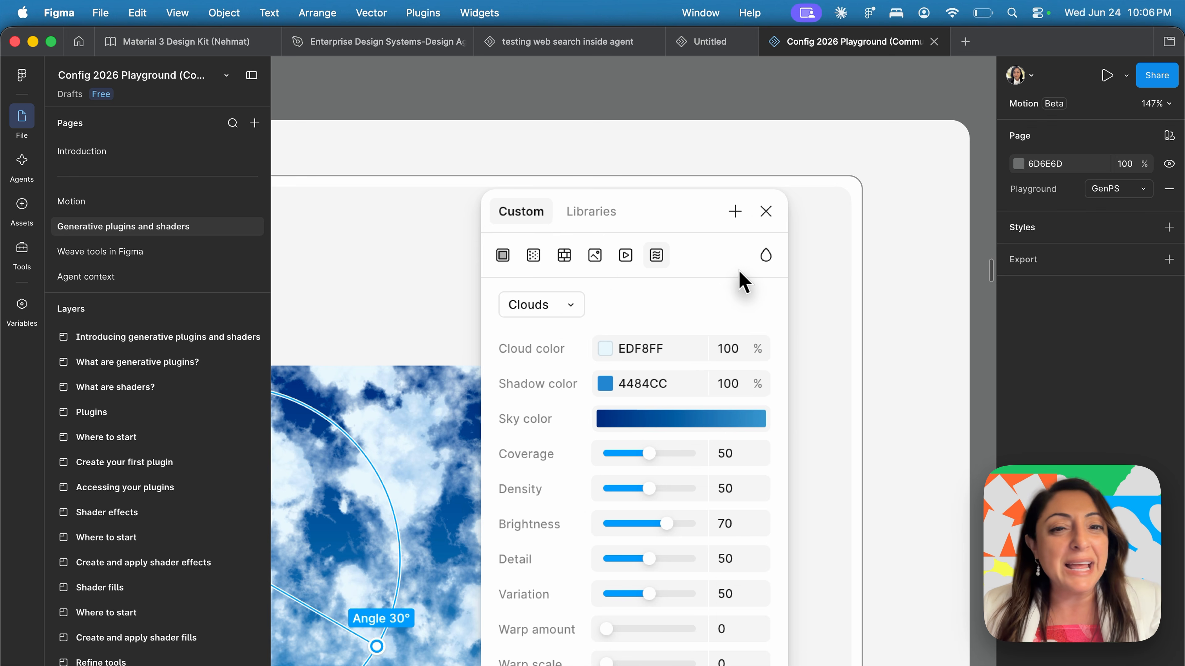
scroll(791, 354, down, 5)
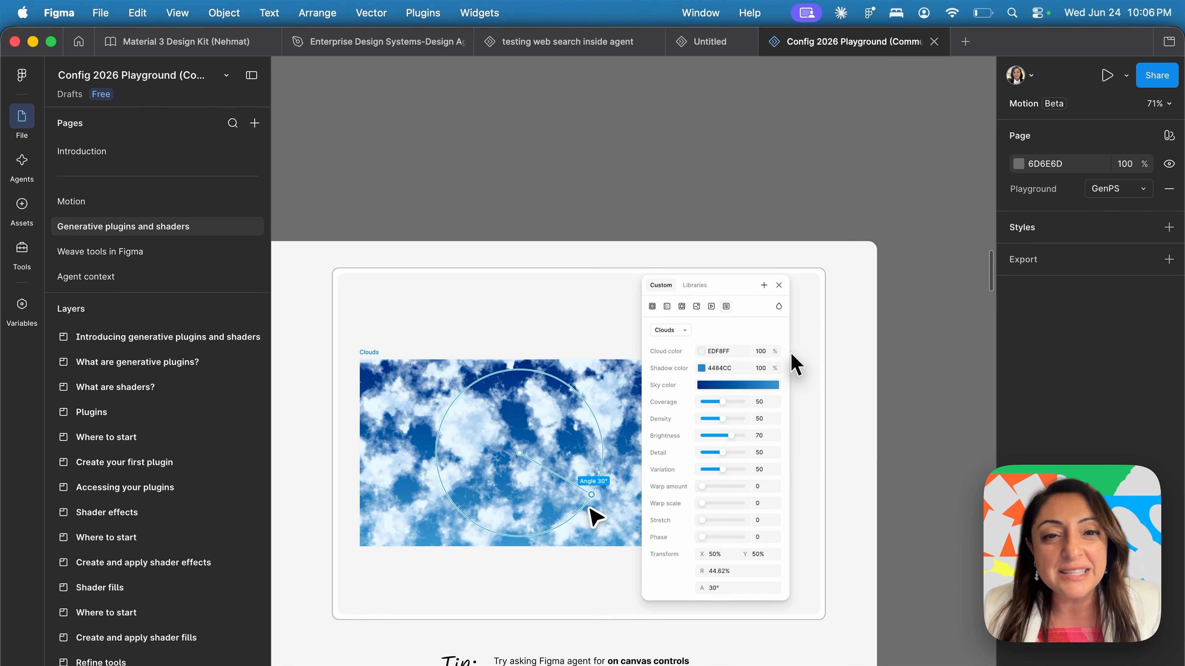
scroll(791, 354, down, 3)
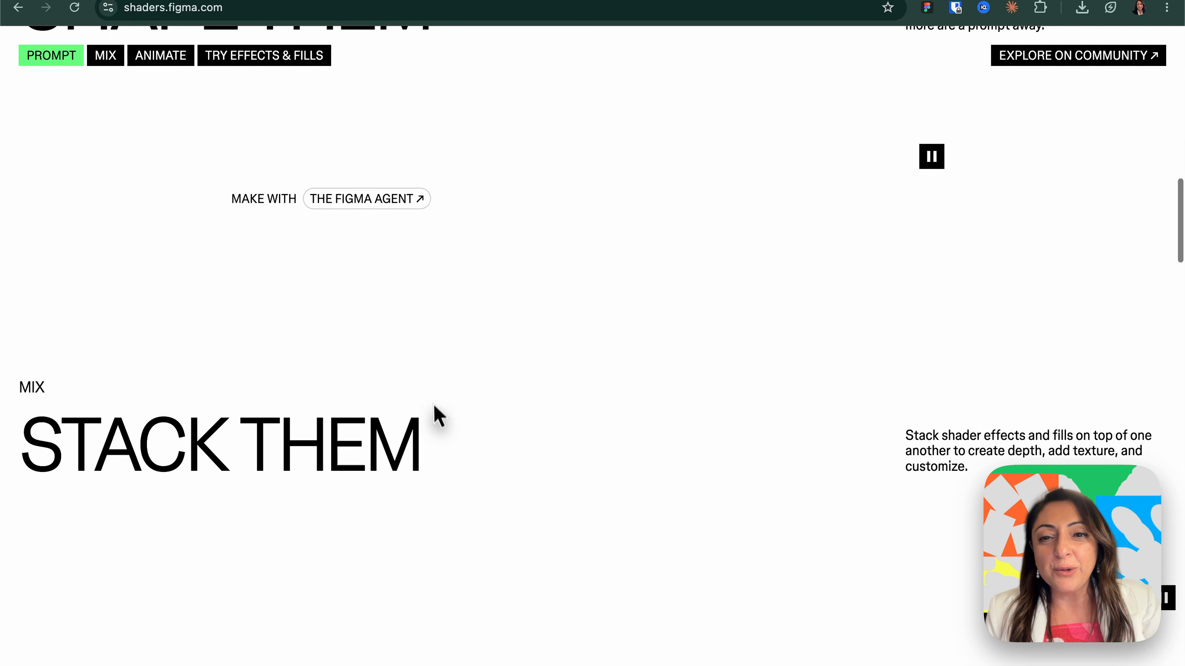
- Browse shaders.figma.com from the Prompt section through Animate to the effects list, and return to the playground's generative plugins introduction frame
scroll(436, 387, up, 8)
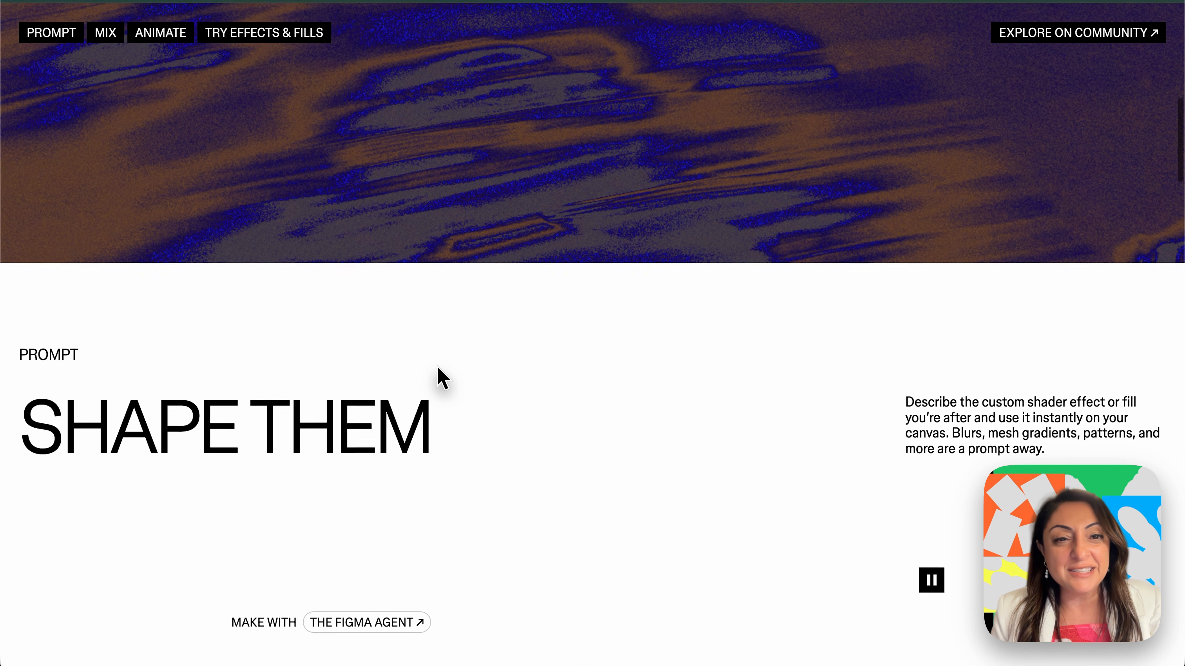
scroll(520, 373, down, 5)
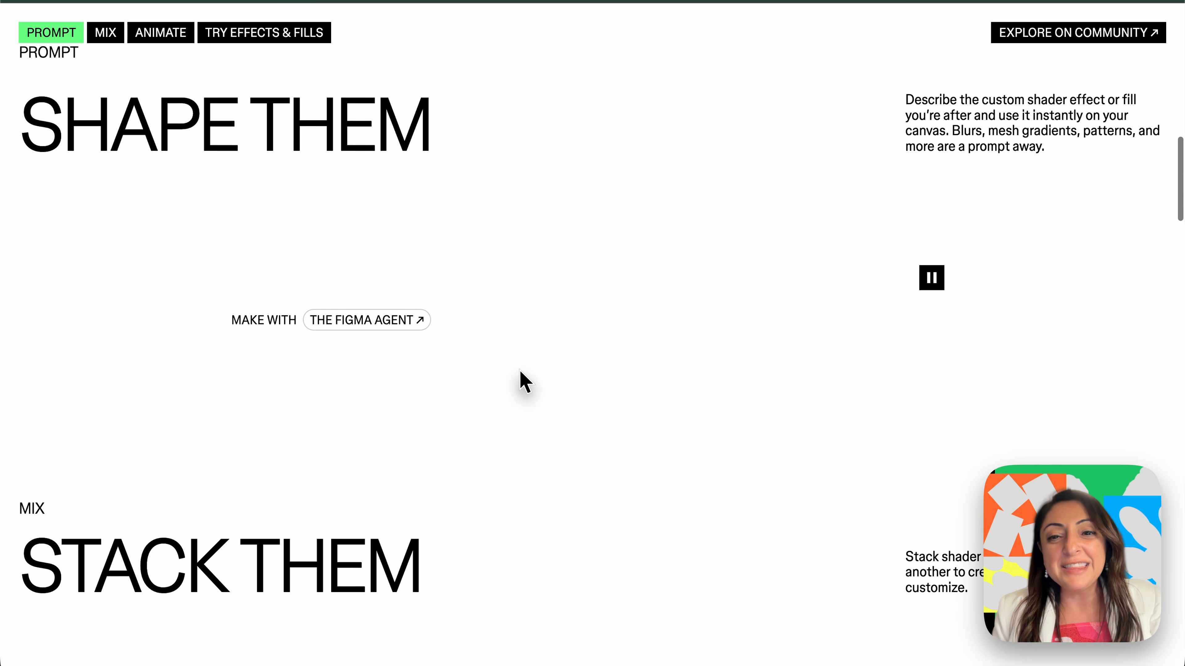
scroll(519, 370, down, 15)
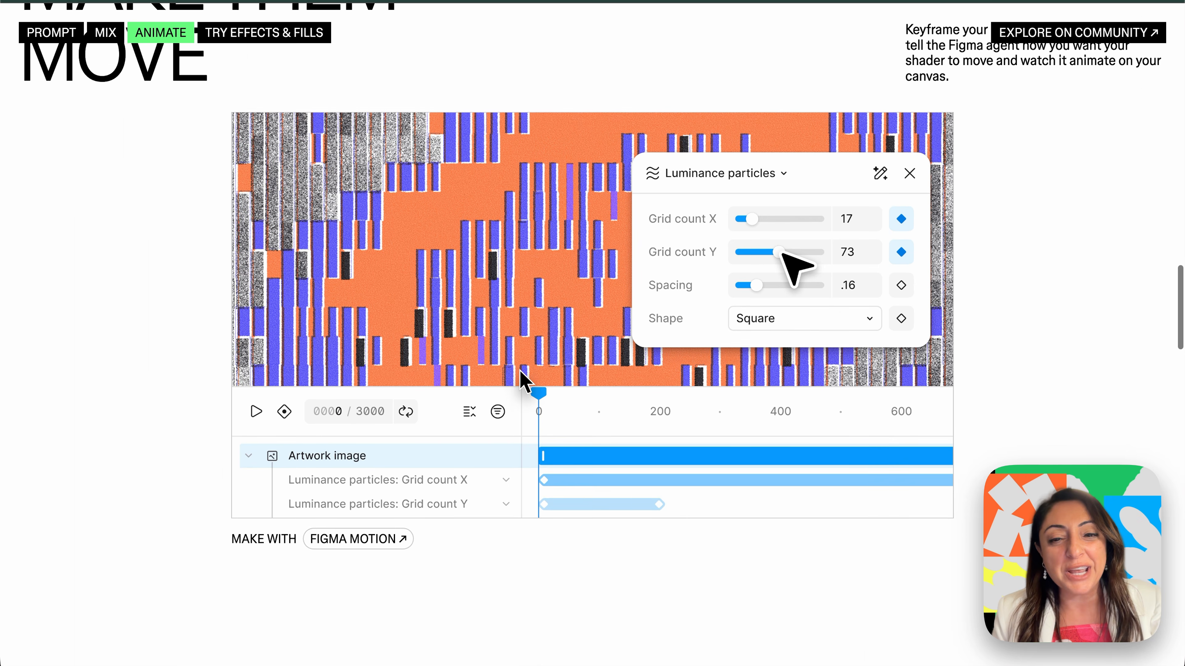
scroll(520, 370, down, 20)
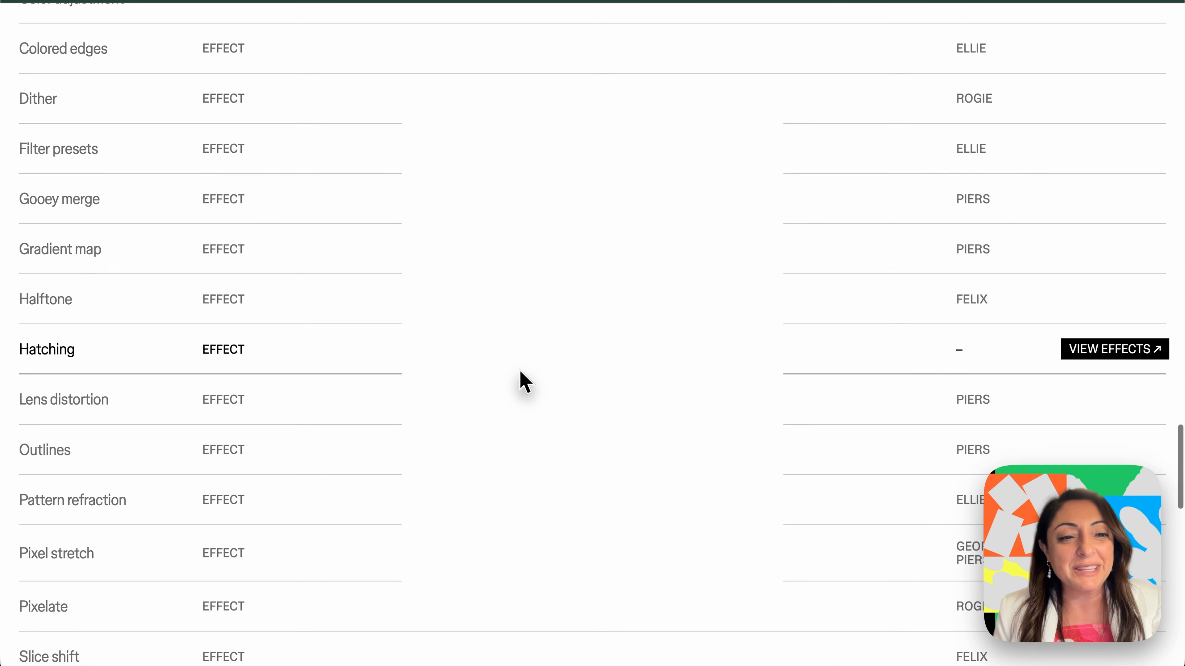
scroll(519, 374, down, 15)
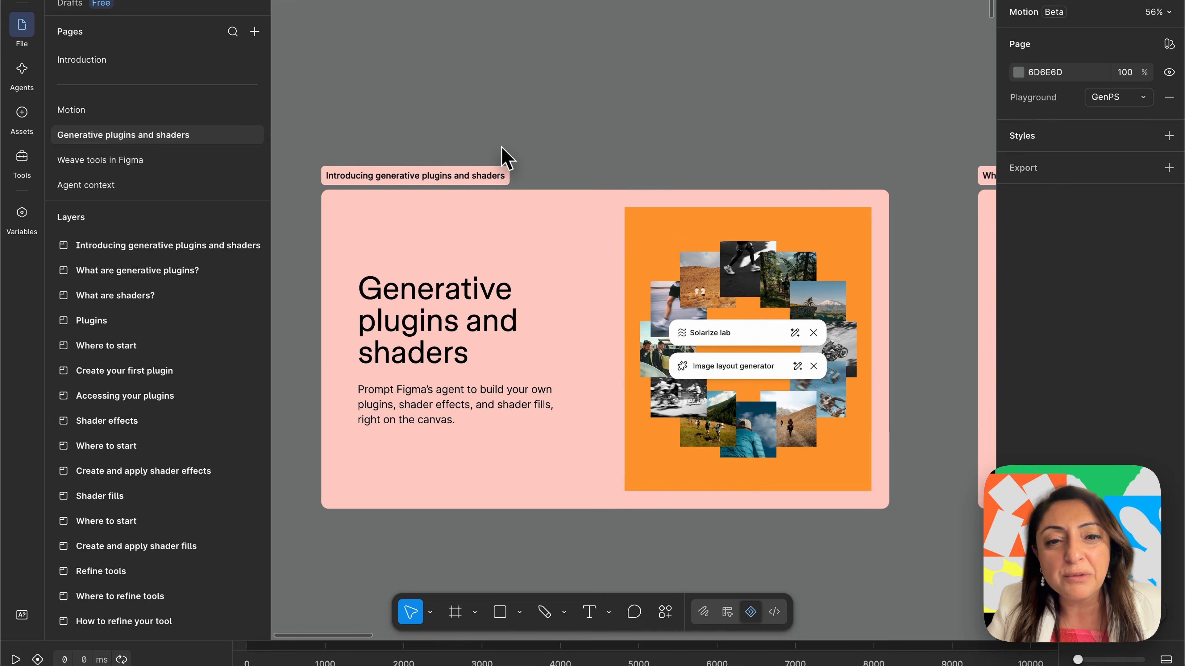
scroll(502, 156, up, 2)
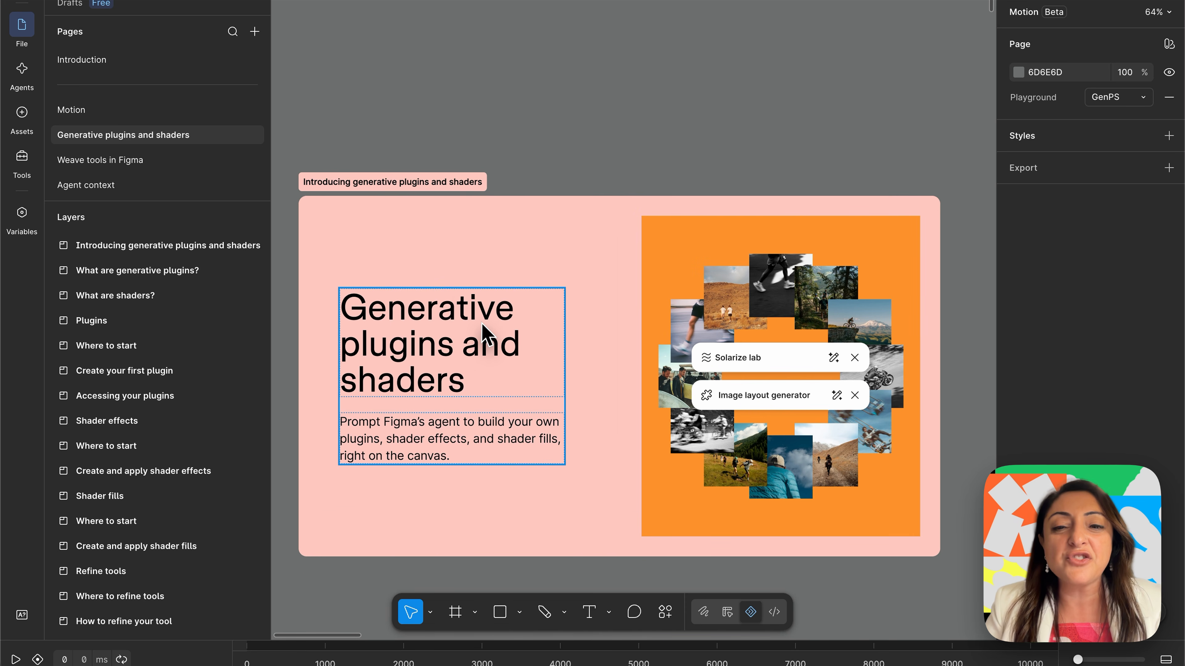
scroll(556, 352, right, 2)
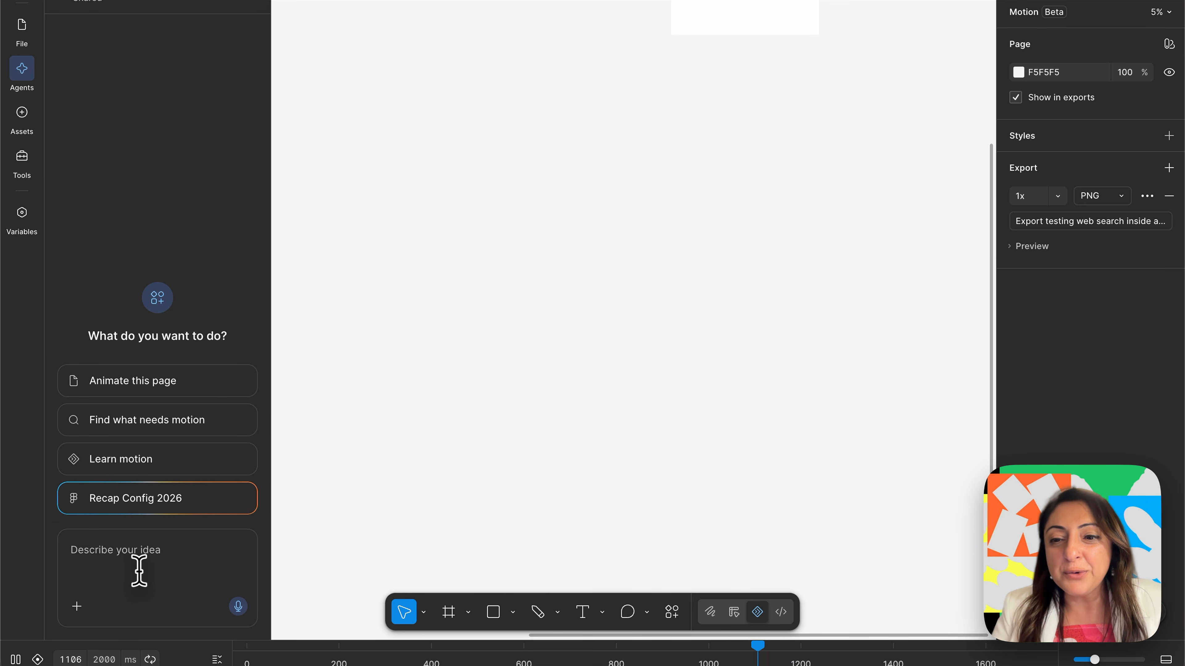
- Enter the prompt "create a plugin" in a new agent chat in the testing web search inside agent file
click(139, 570)
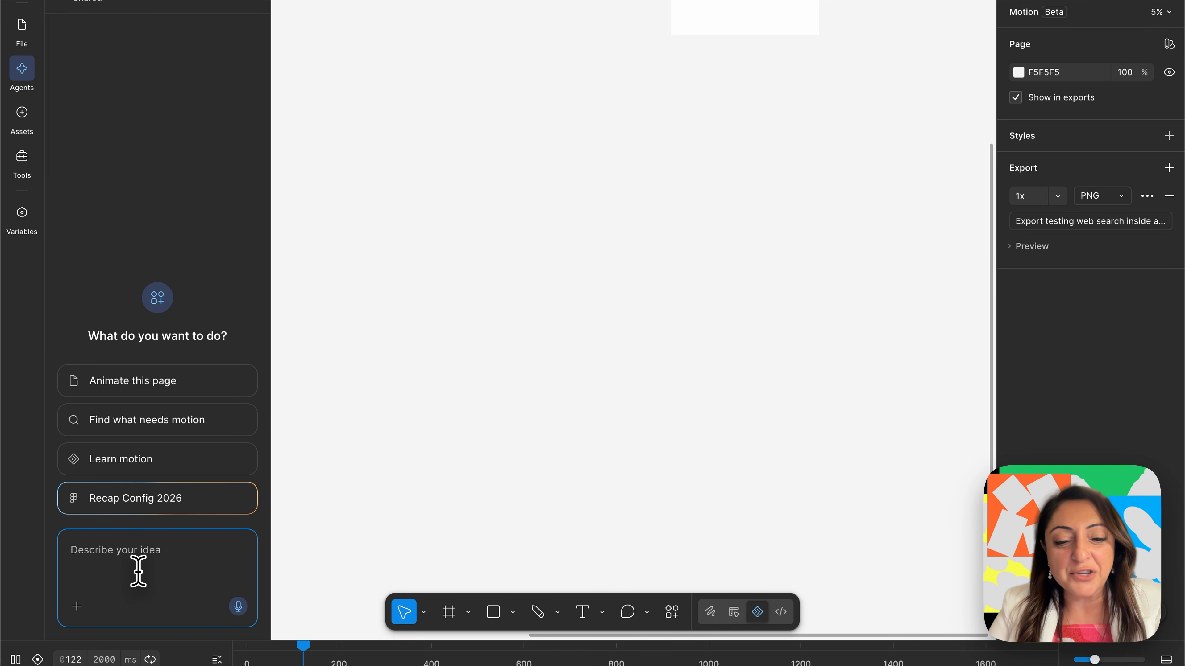
text(create a plugin)
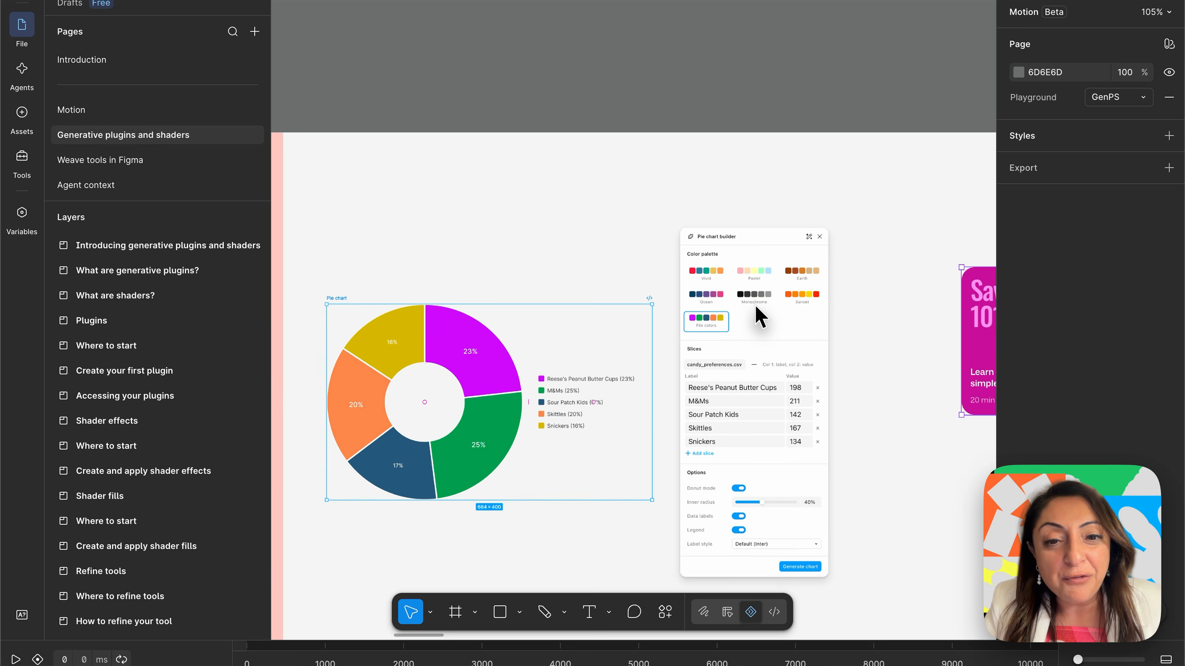
- Examine the Pie chart builder and Contrast fixer plugin examples and the plugin Where to start frame in the Config 2026 Playground
scroll(755, 306, right, 1)
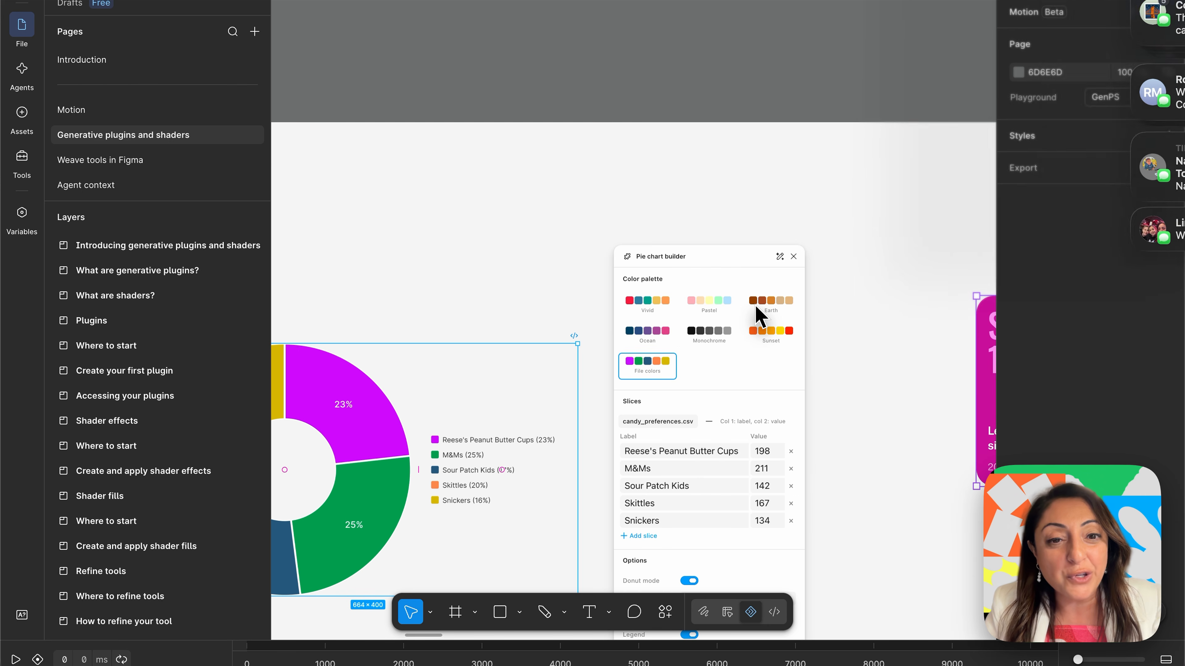
scroll(761, 310, left, 7)
scroll(851, 370, down, 5)
scroll(850, 370, down, 5)
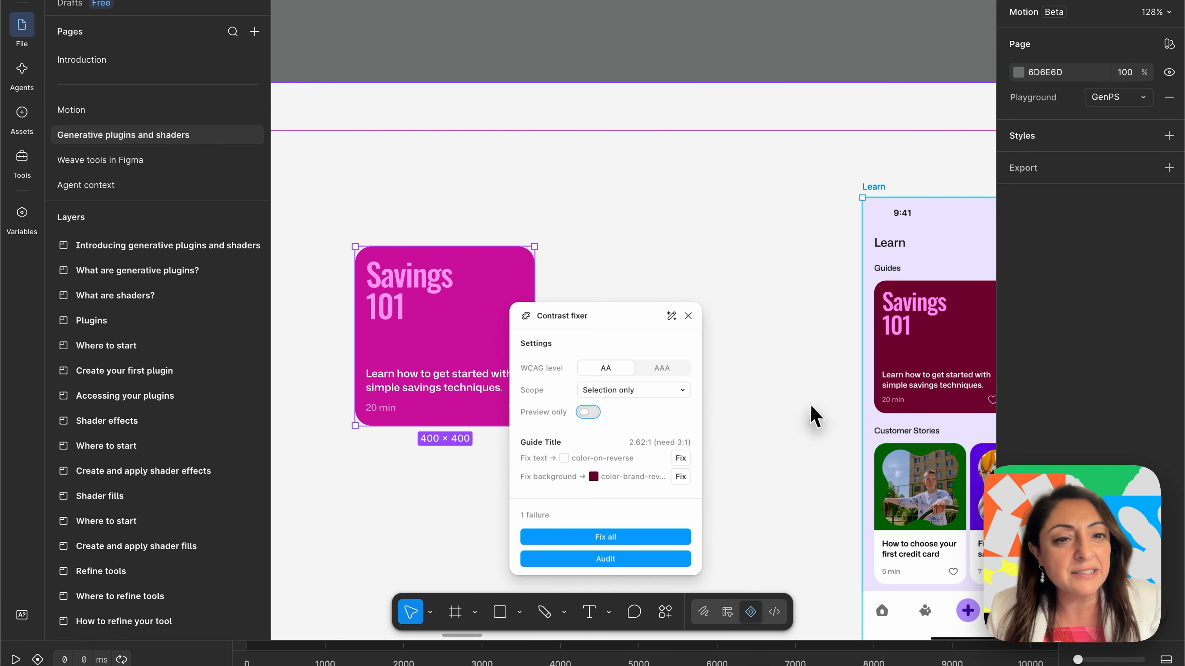
scroll(811, 409, right, 5)
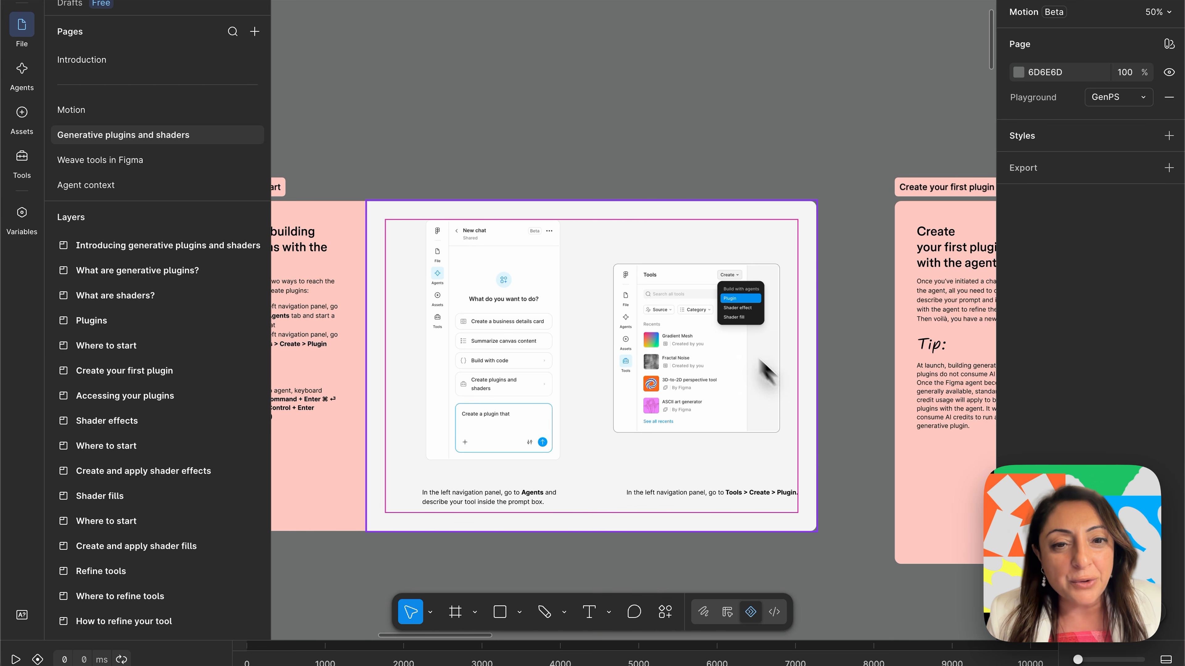
- Open the file's tools and show the options for creating a new one
click(22, 159)
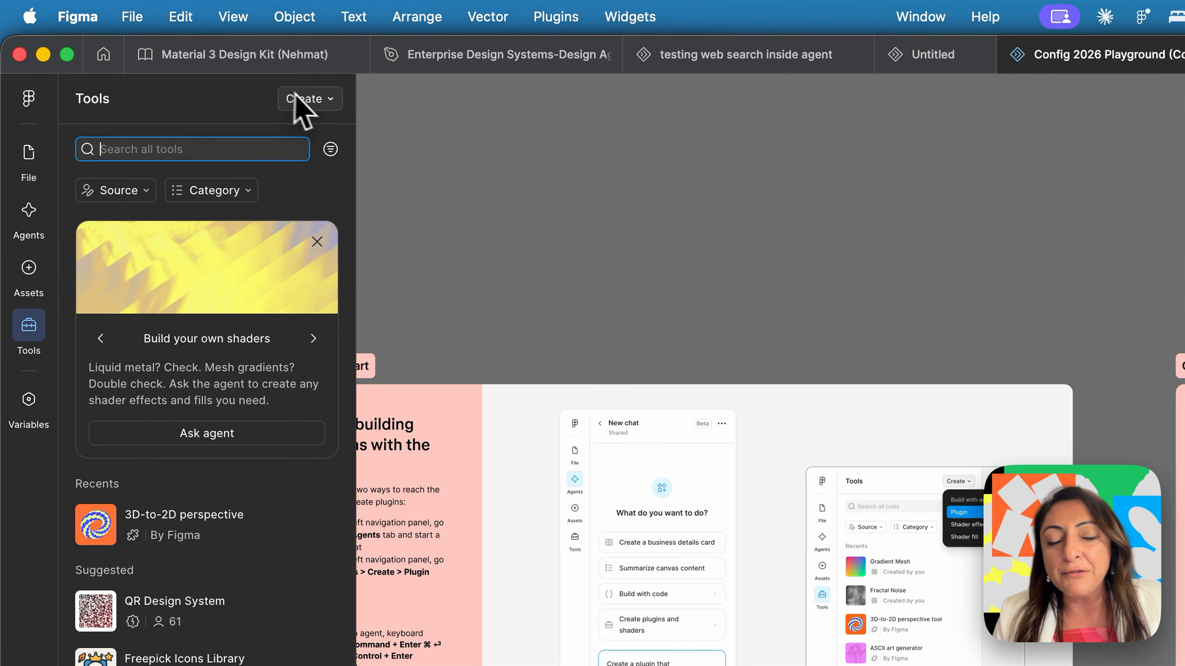
click(297, 96)
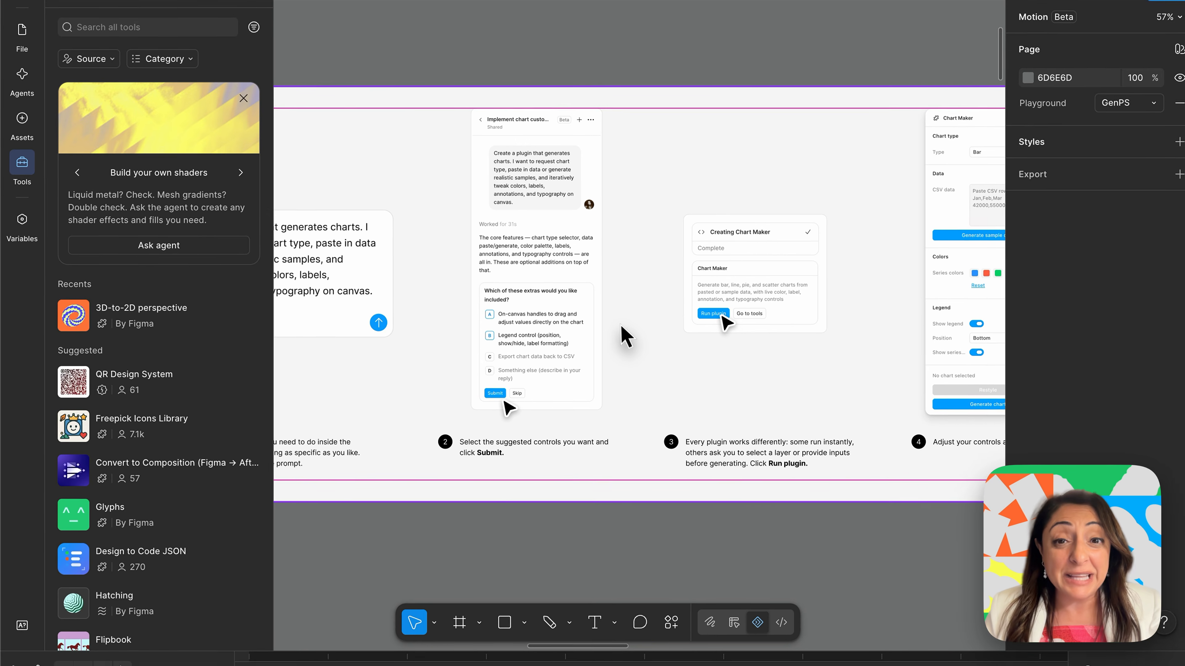
- Review the Chart Maker walkthrough in the Create your first plugin frame and the Accessing your plugins frame
scroll(619, 326, right, 4)
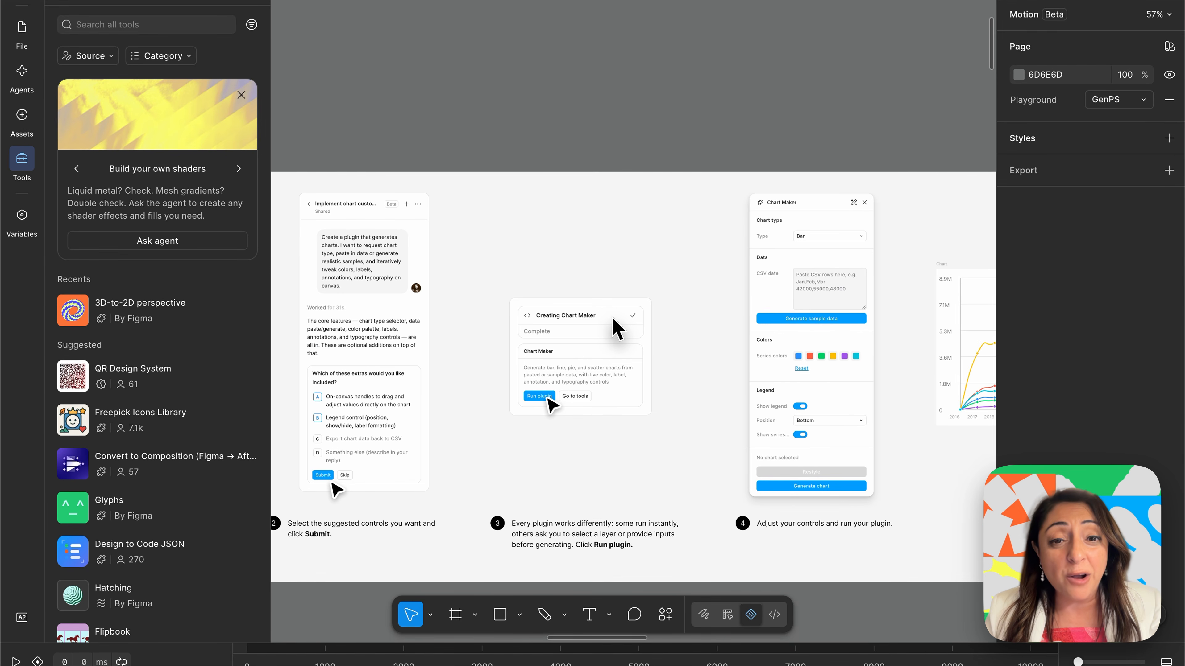
scroll(588, 390, right, 2)
scroll(644, 434, right, 8)
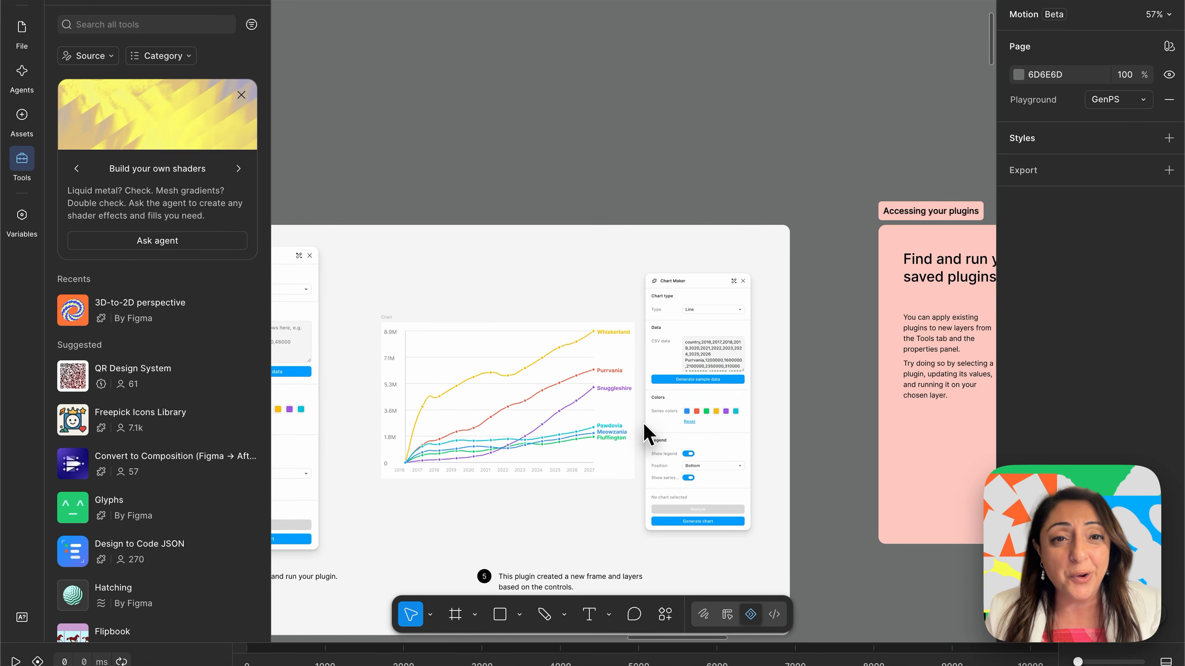
scroll(668, 420, down, 3)
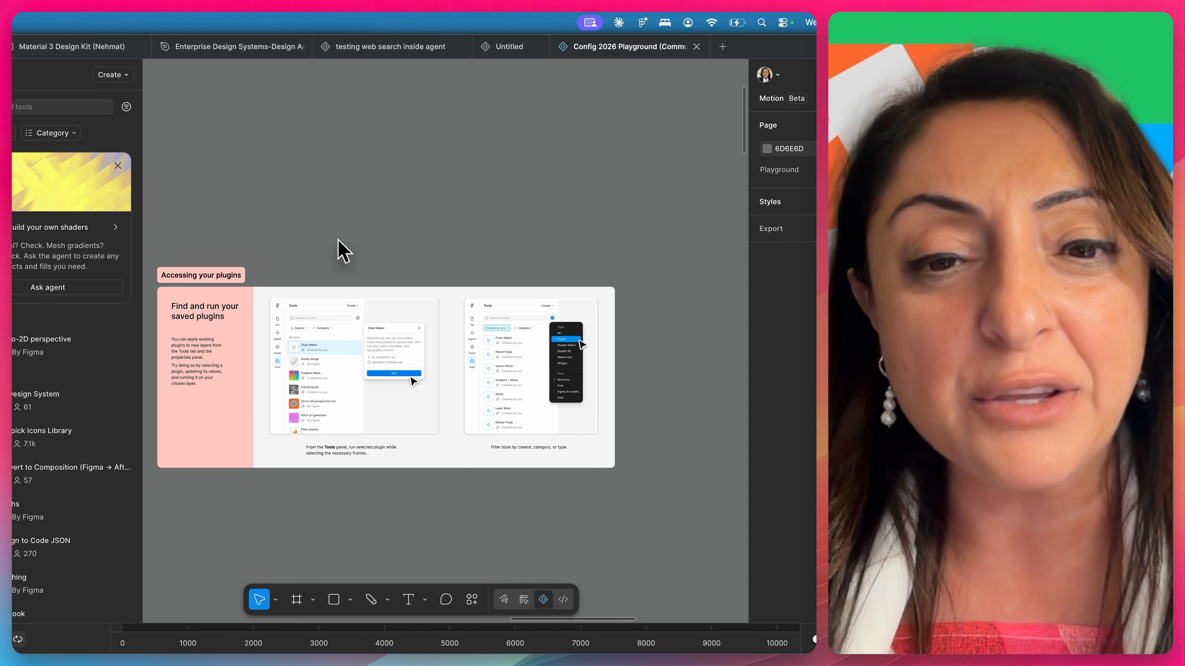
click(414, 194)
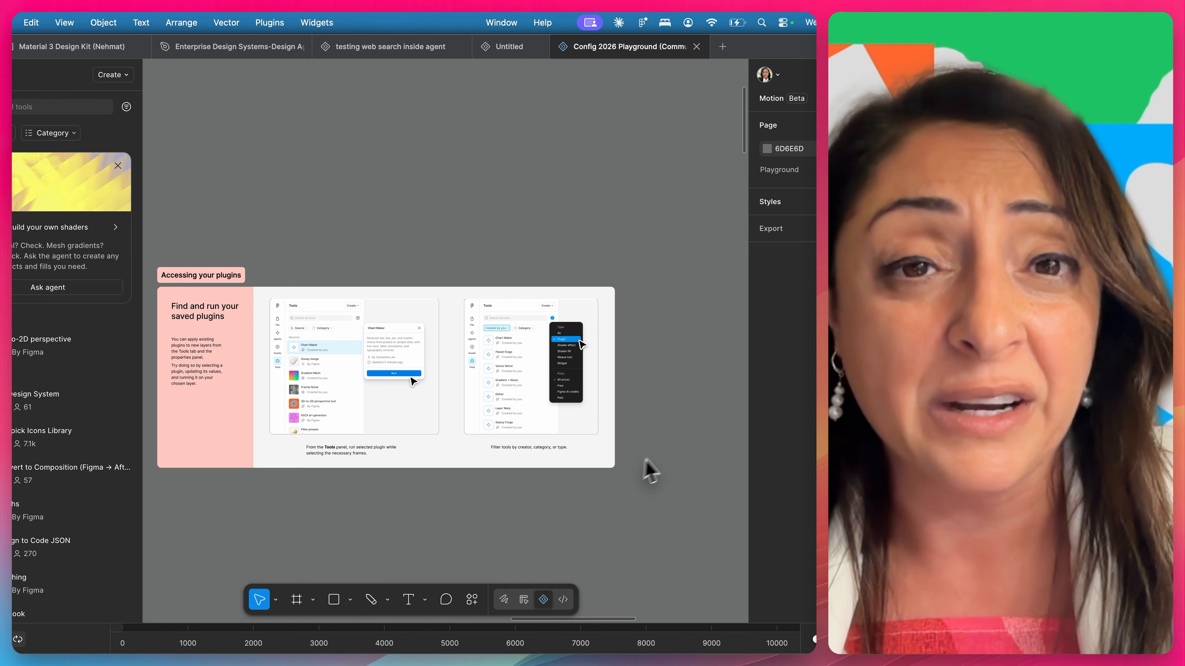
- Browse the recent and suggested tools, and open the source filter options
scroll(645, 471, down, 8)
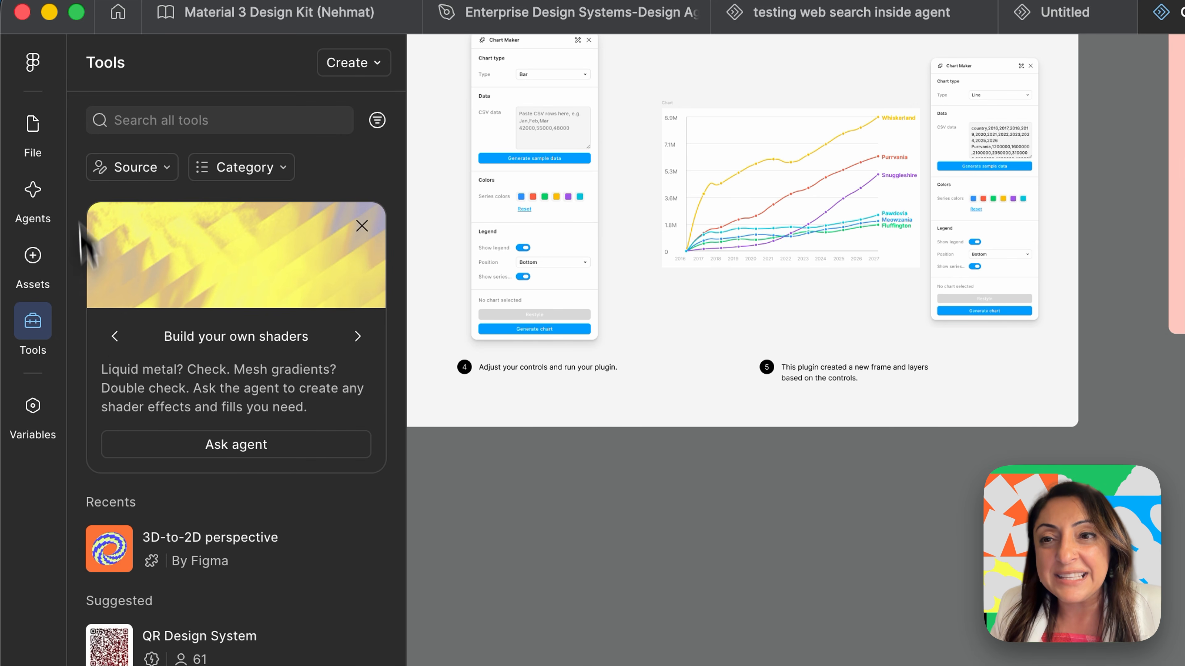
scroll(273, 369, down, 5)
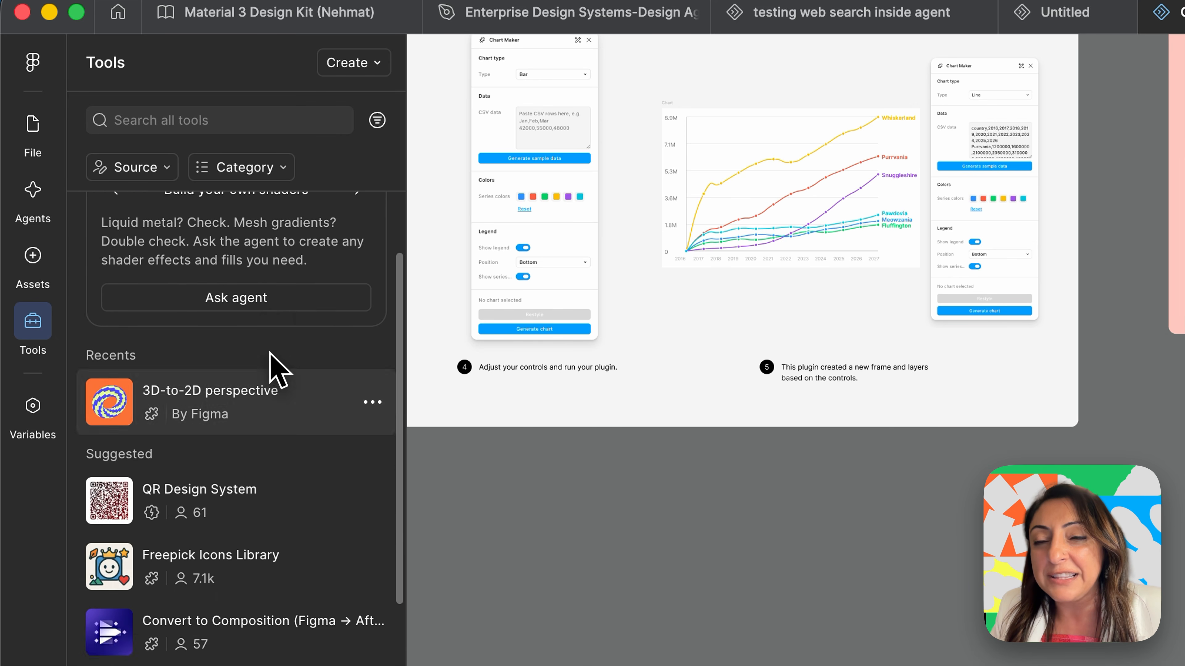
scroll(276, 369, up, 4)
scroll(193, 659, down, 3)
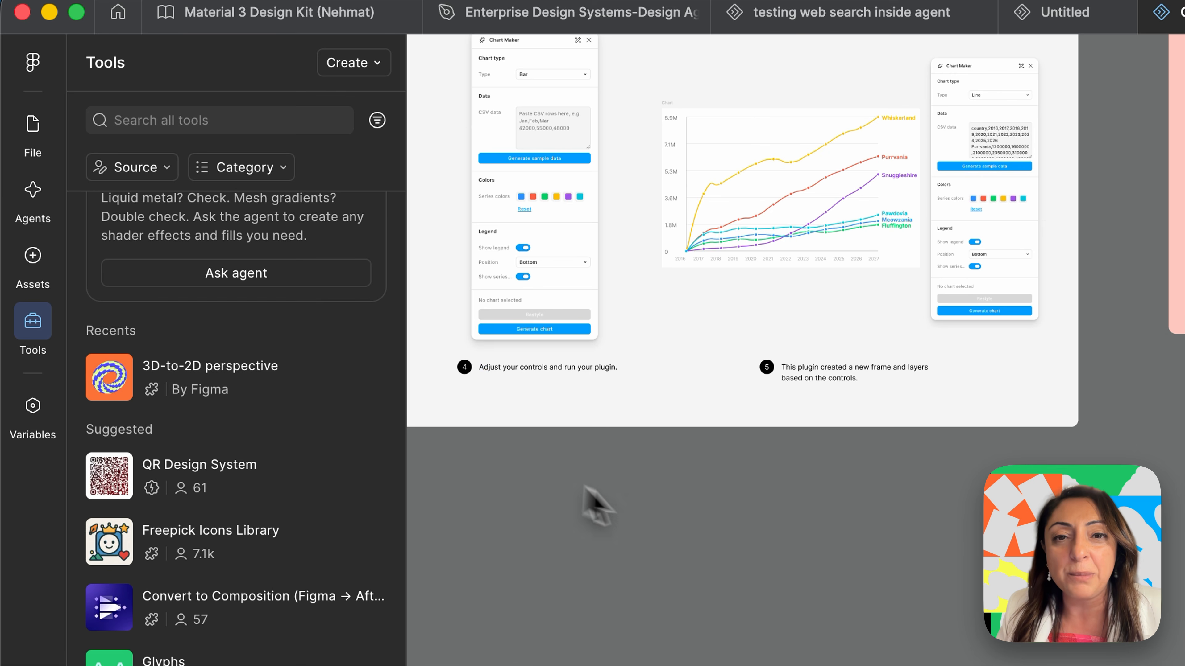
scroll(234, 606, down, 10)
scroll(196, 644, up, 14)
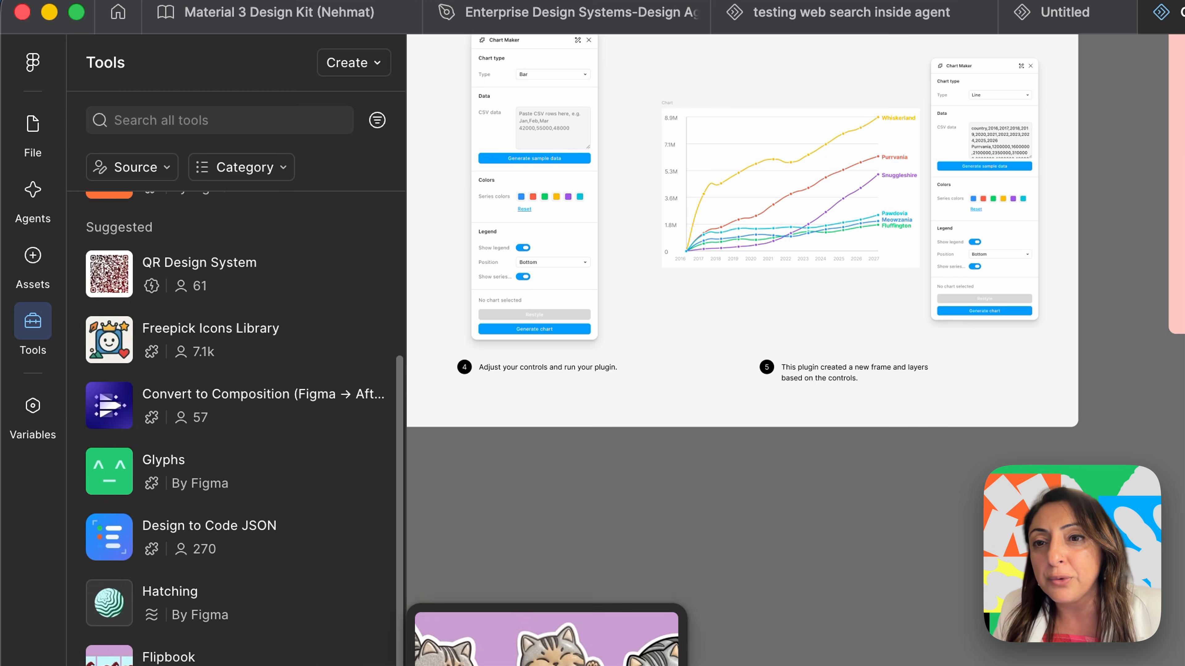
click(161, 169)
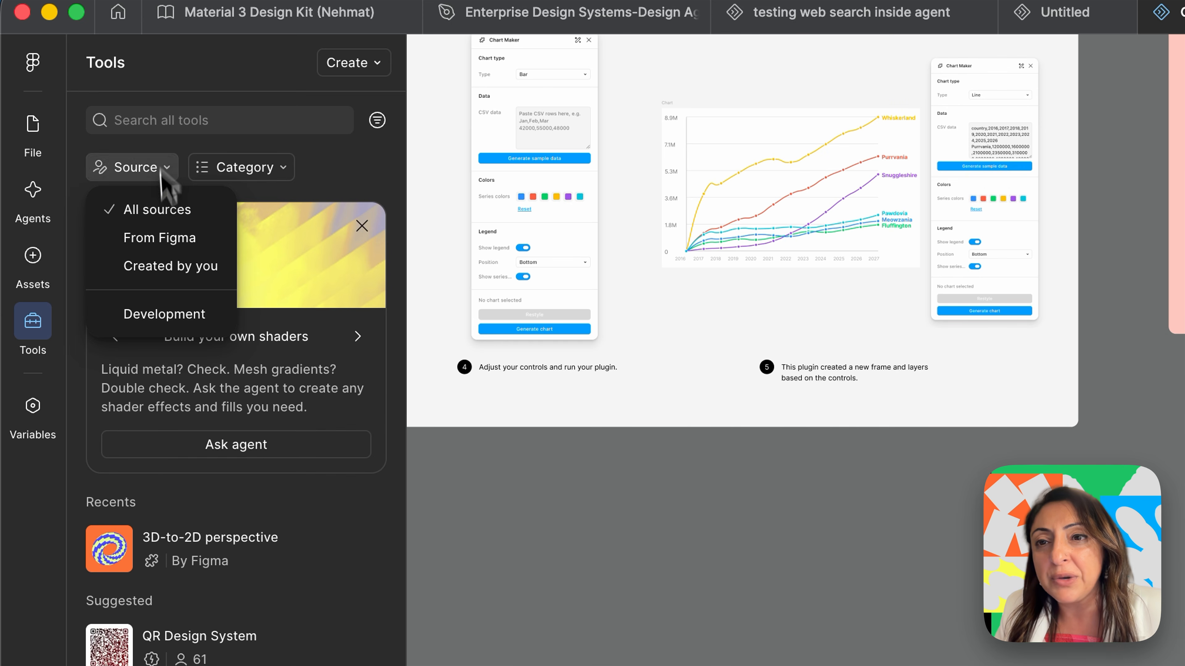
- Limit the tools list to tools made by Figma
click(175, 237)
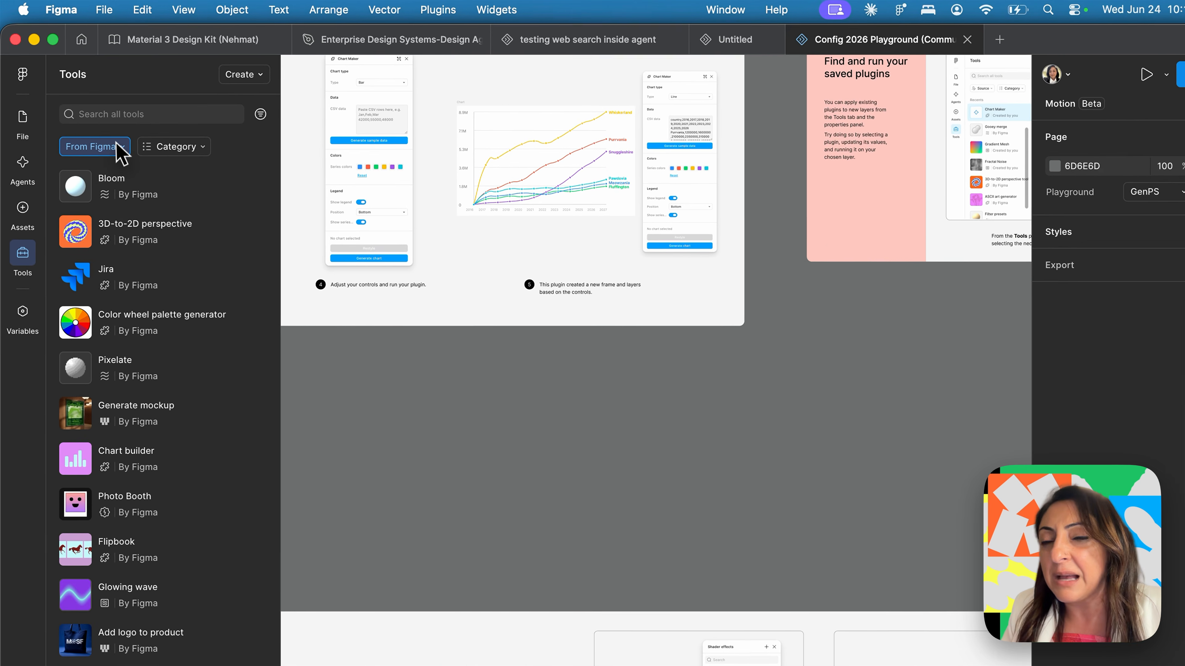
click(168, 170)
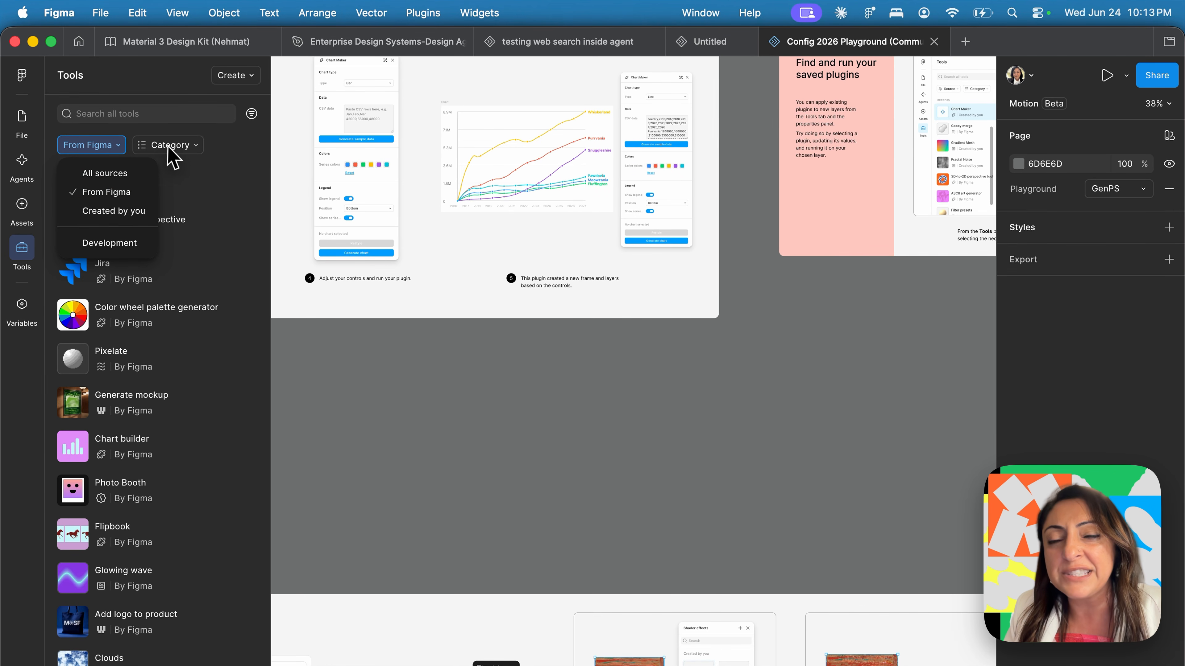
click(123, 145)
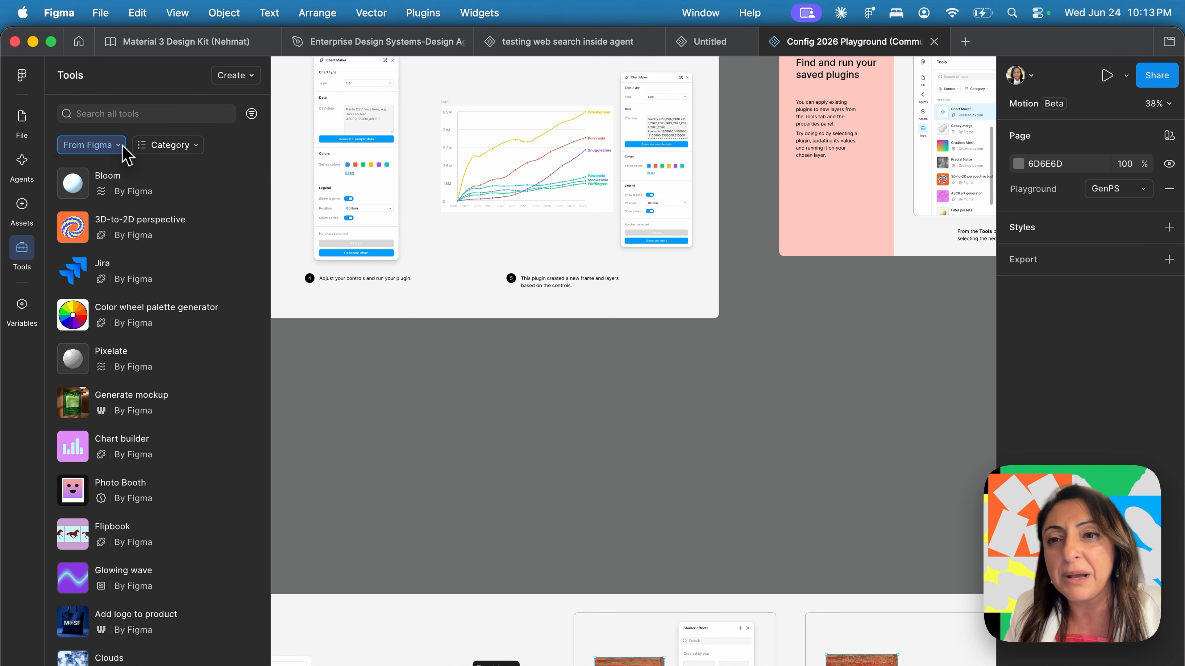
- Show tools from all sources again and review the available category filter options
click(122, 145)
click(105, 173)
click(180, 145)
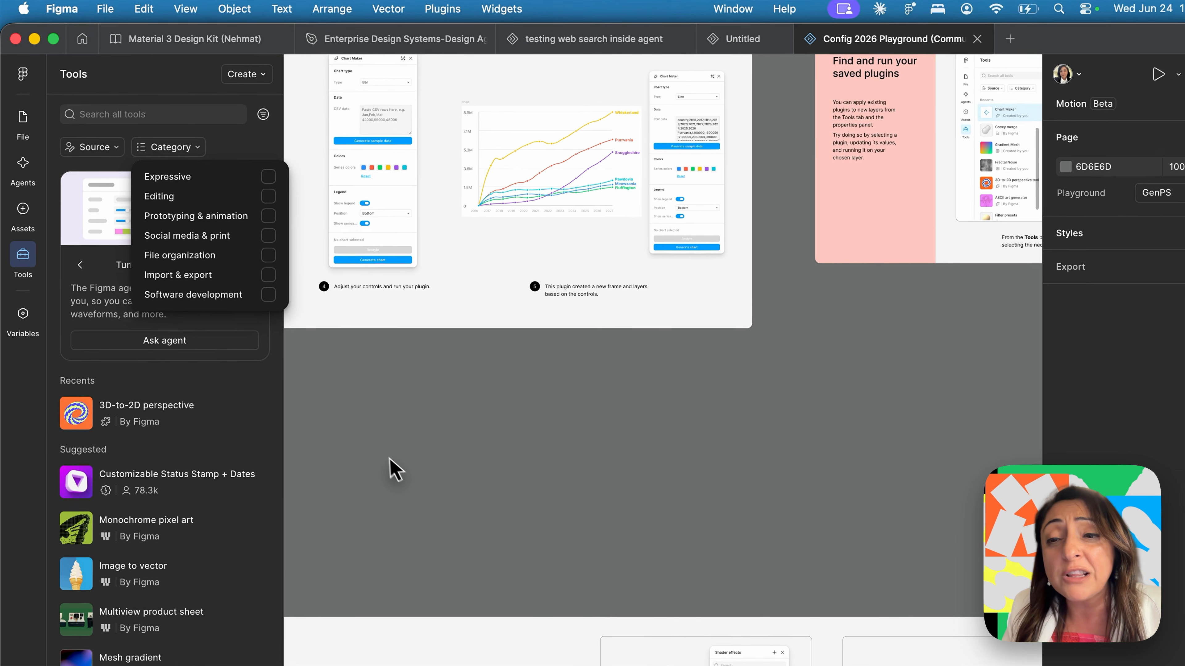
click(556, 615)
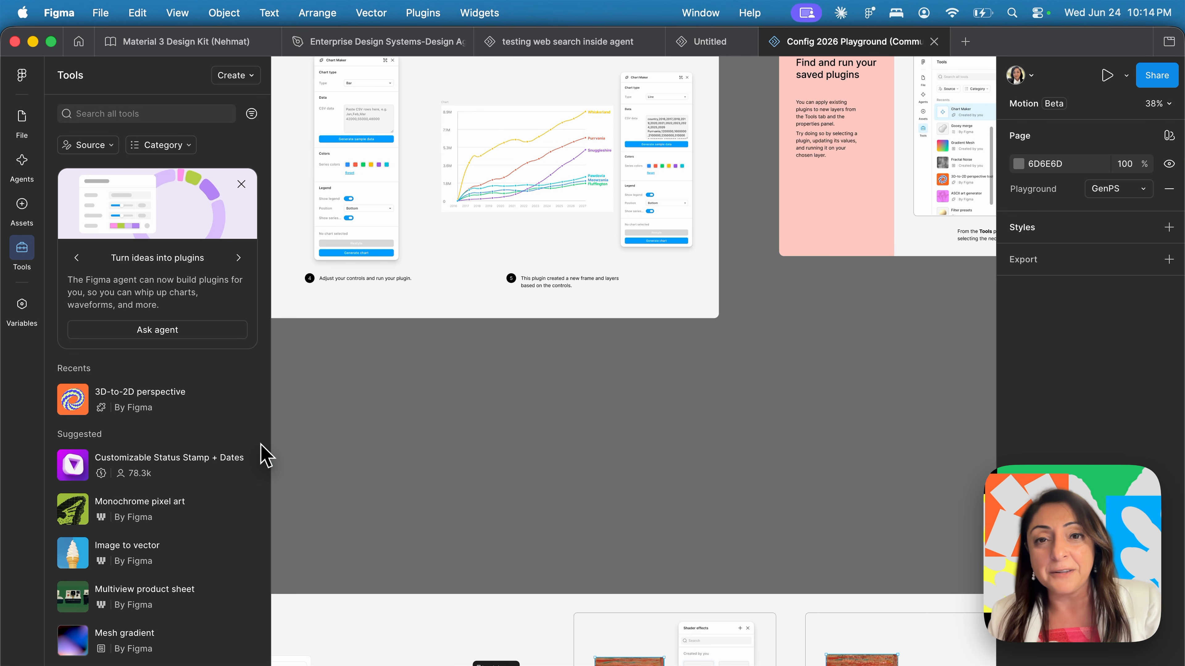
- Switch to the Enterprise Design Systems file, inspect the pink and white donut's vector paths, and open the 3D-to-2D perspective plugin
mouse_move(128, 406)
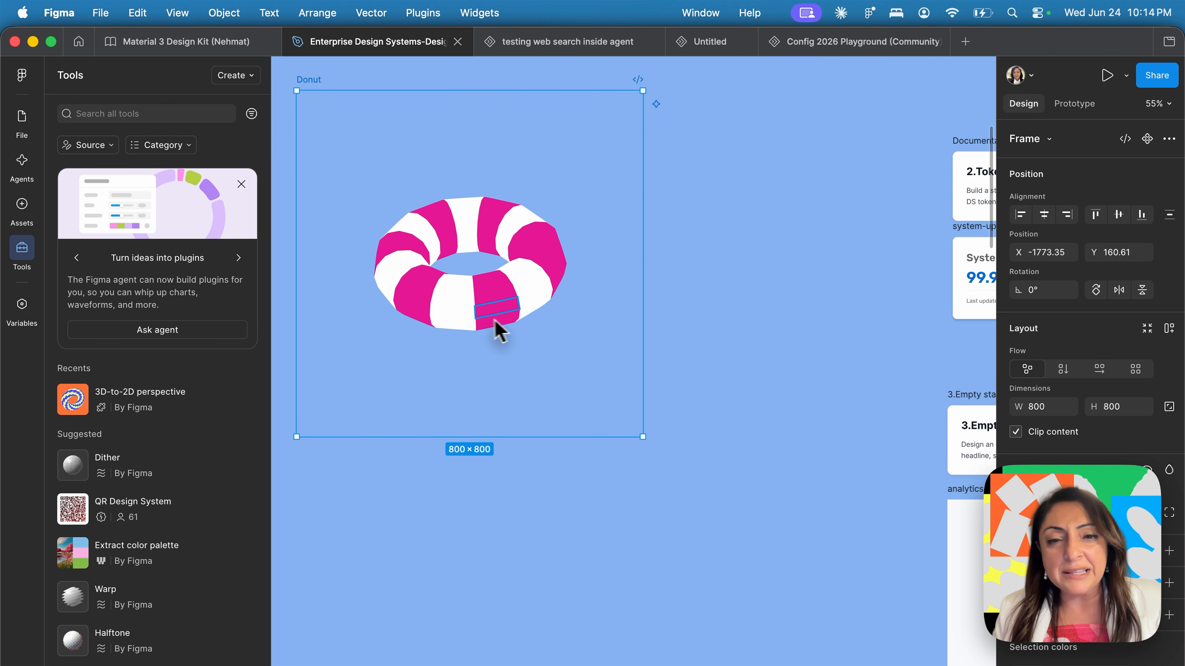
click(481, 319)
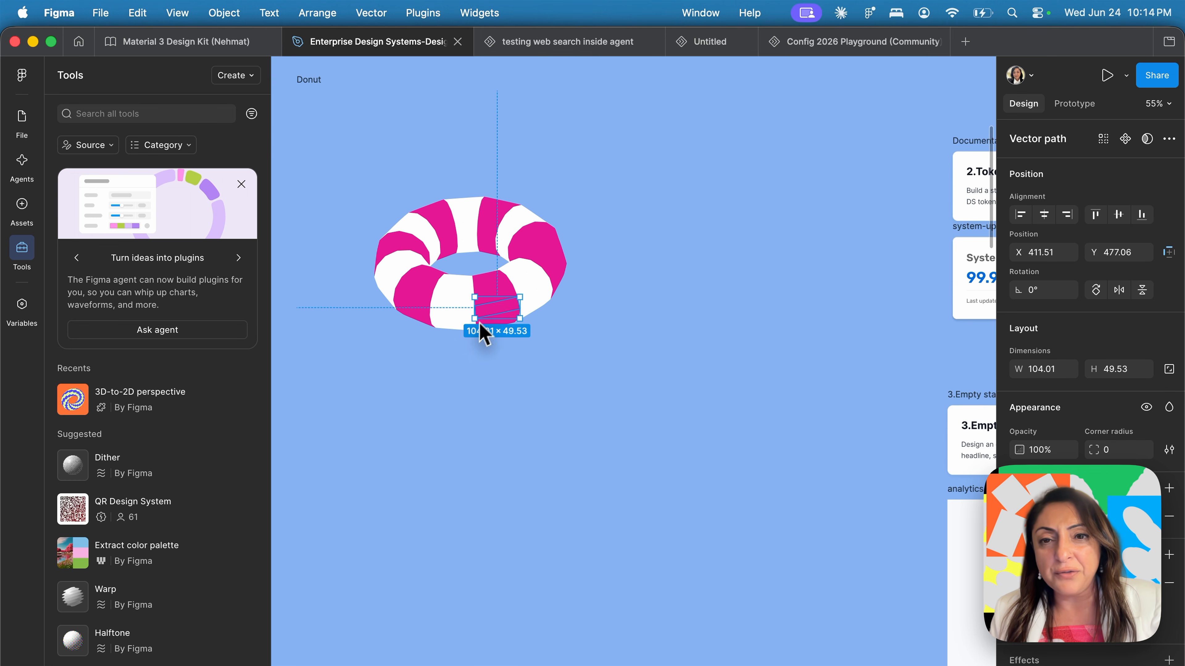
click(449, 405)
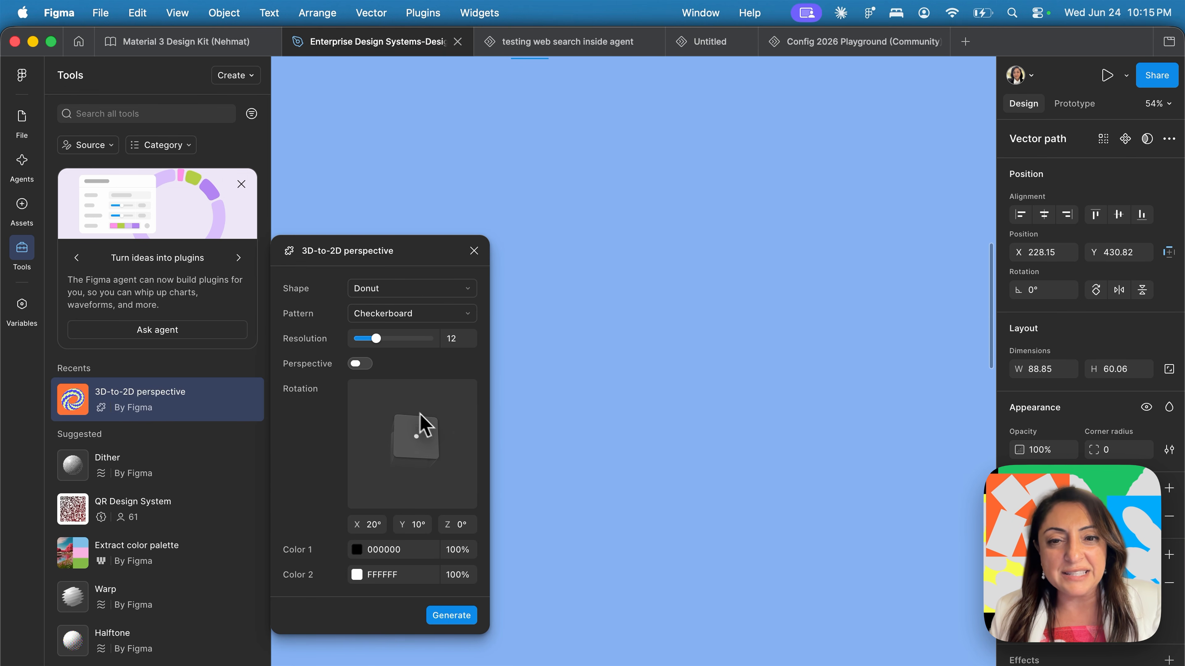
scroll(550, 413, up, 5)
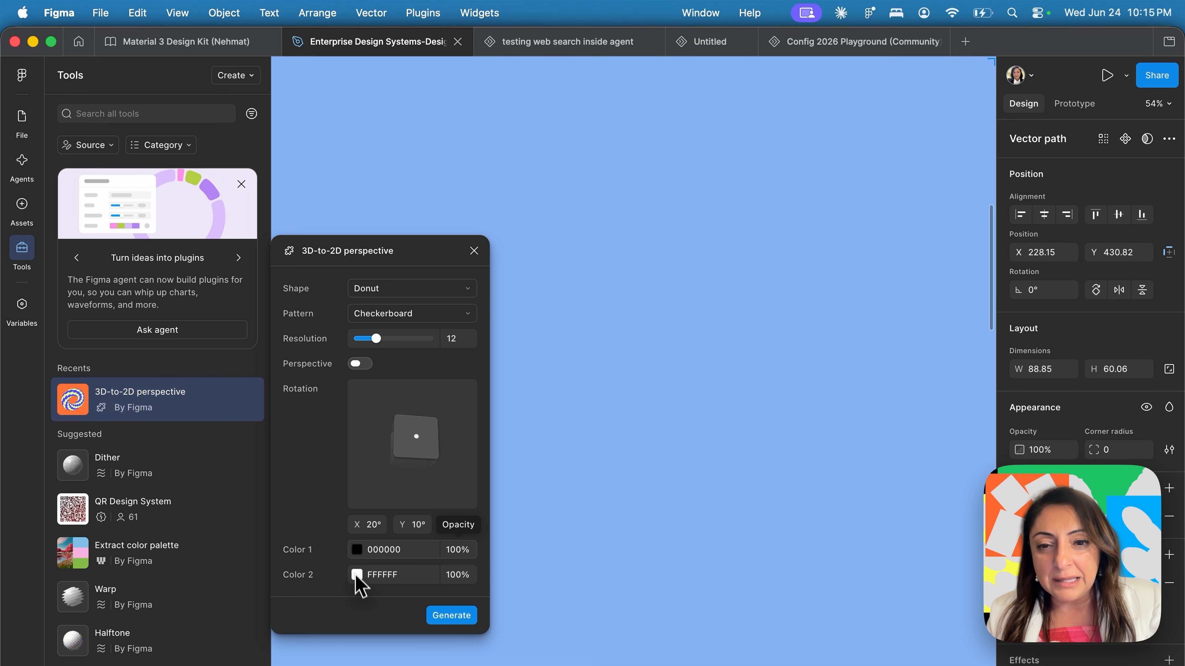
- Set Color 1 to the page's pink E71894 and generate a Checkerboard donut
click(357, 551)
click(215, 599)
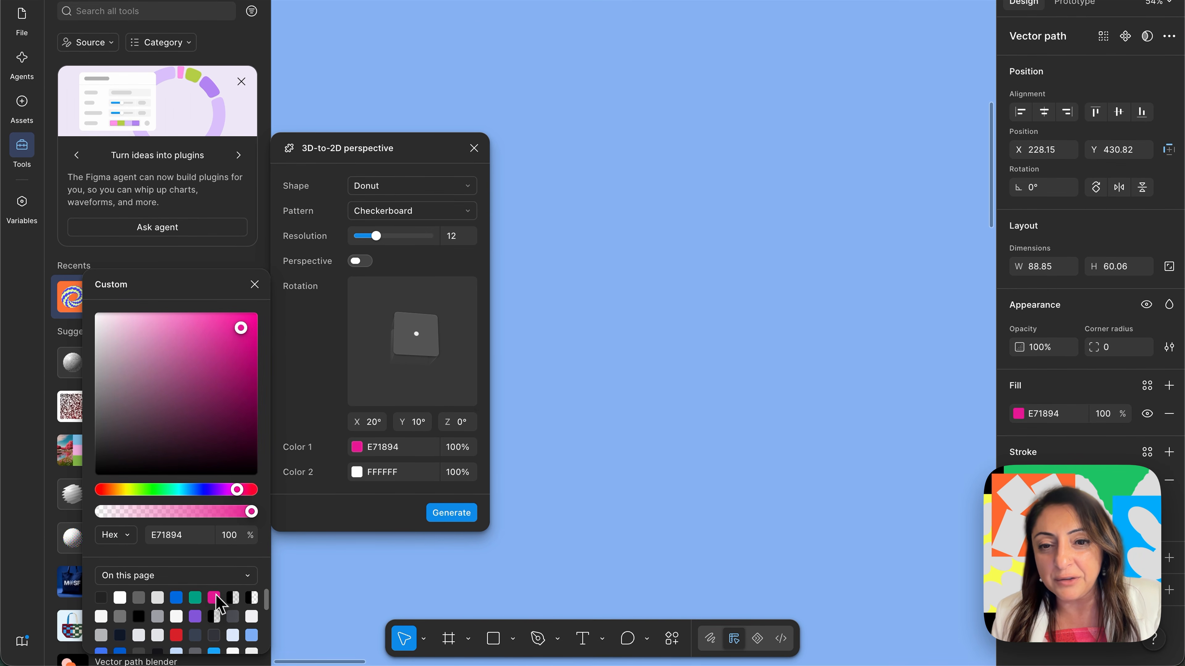
click(452, 514)
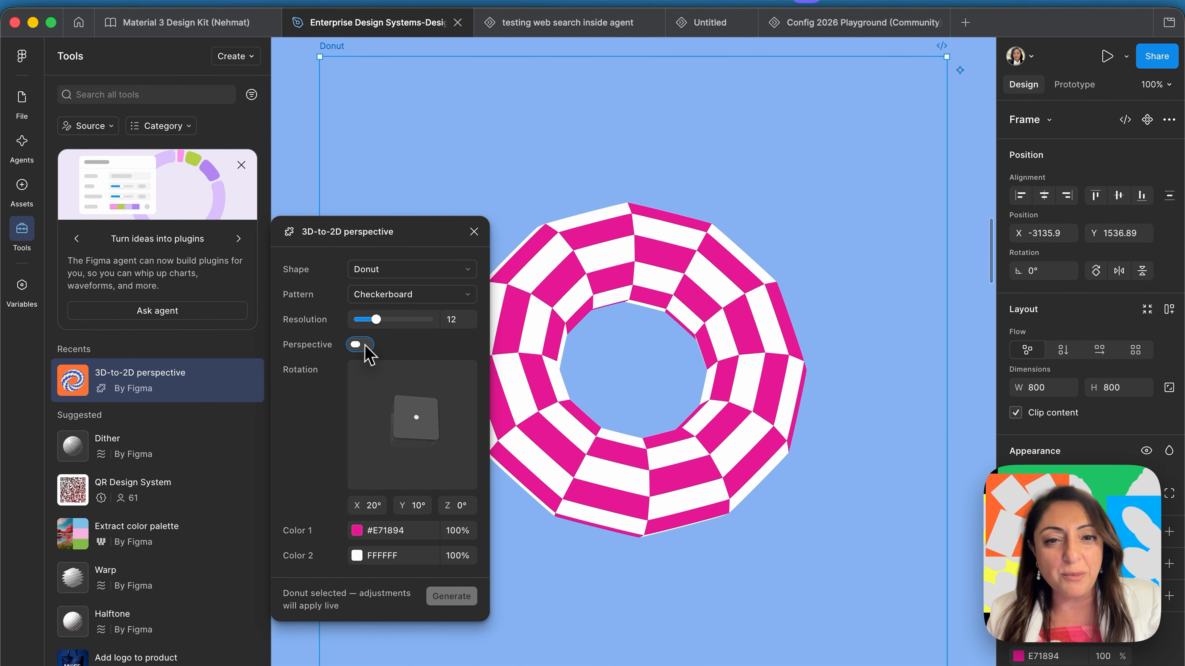
- Try the perspective option on the generated donut and change its pattern to V-Stripes
click(364, 262)
click(361, 345)
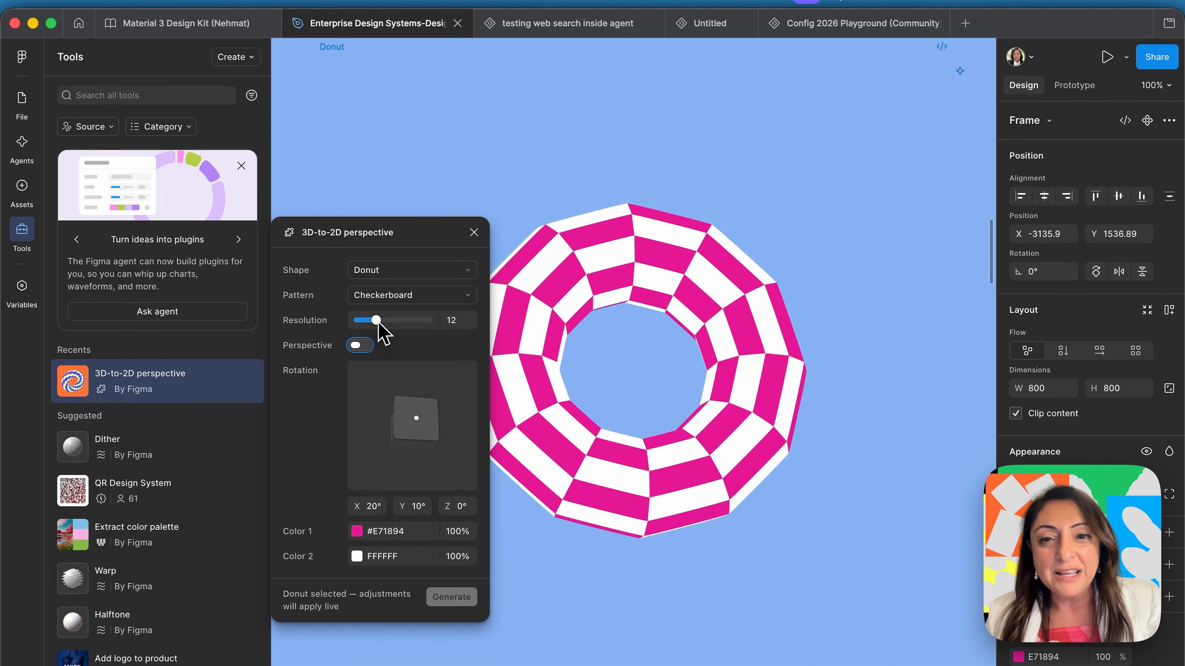
click(417, 295)
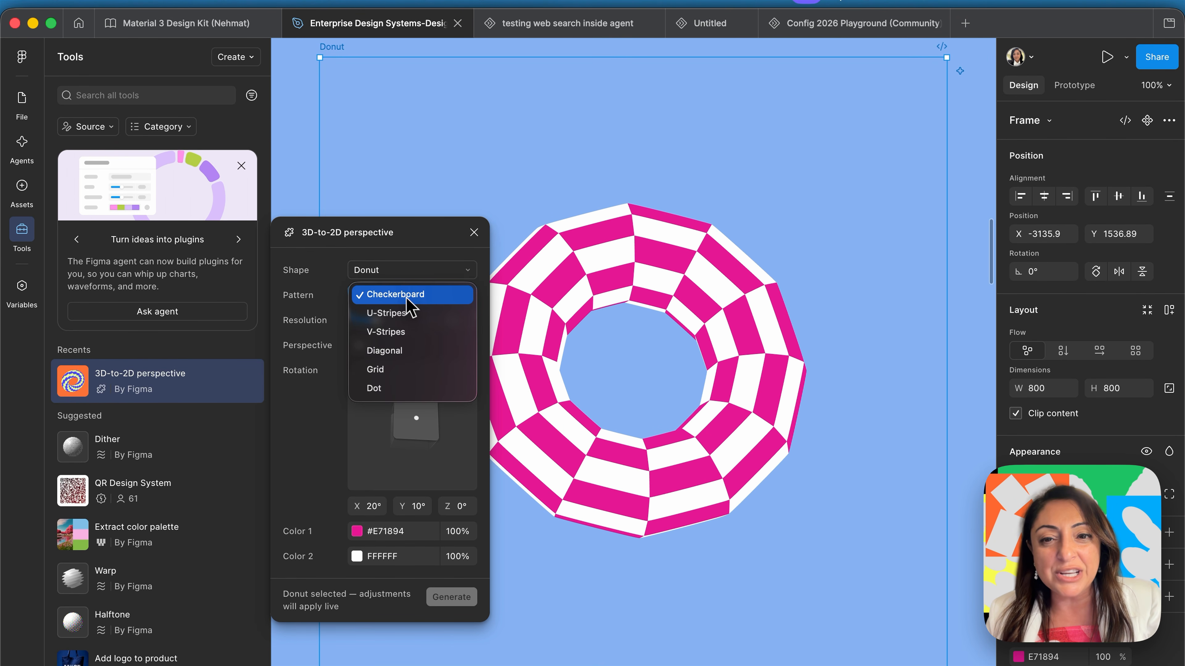
click(404, 332)
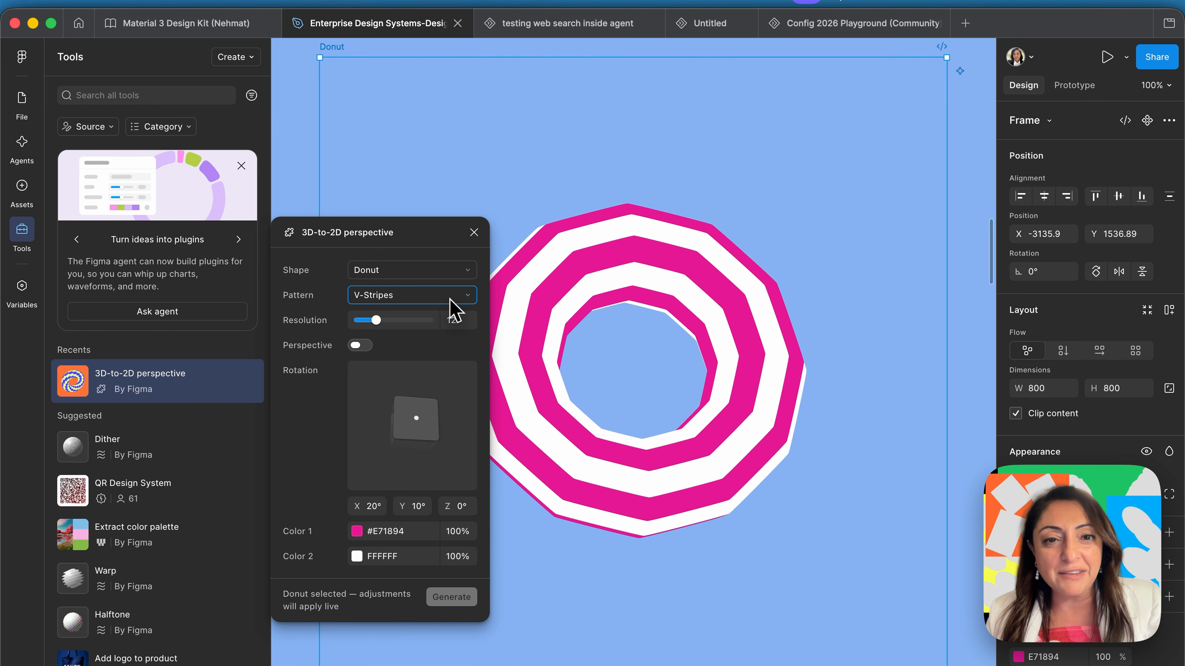
- Change the generated shape to a Cube and rotate it to about X 60° and Y 39°, then close the plugin
click(443, 270)
click(422, 313)
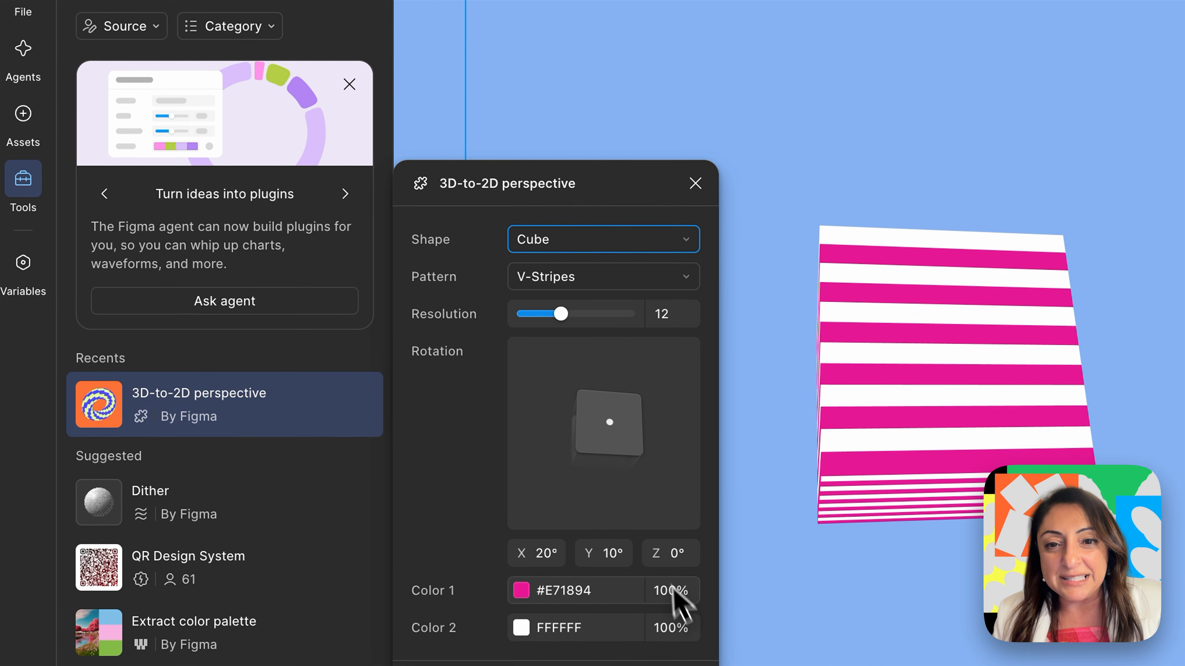
drag(425, 408, 422, 386)
drag(619, 403, 673, 390)
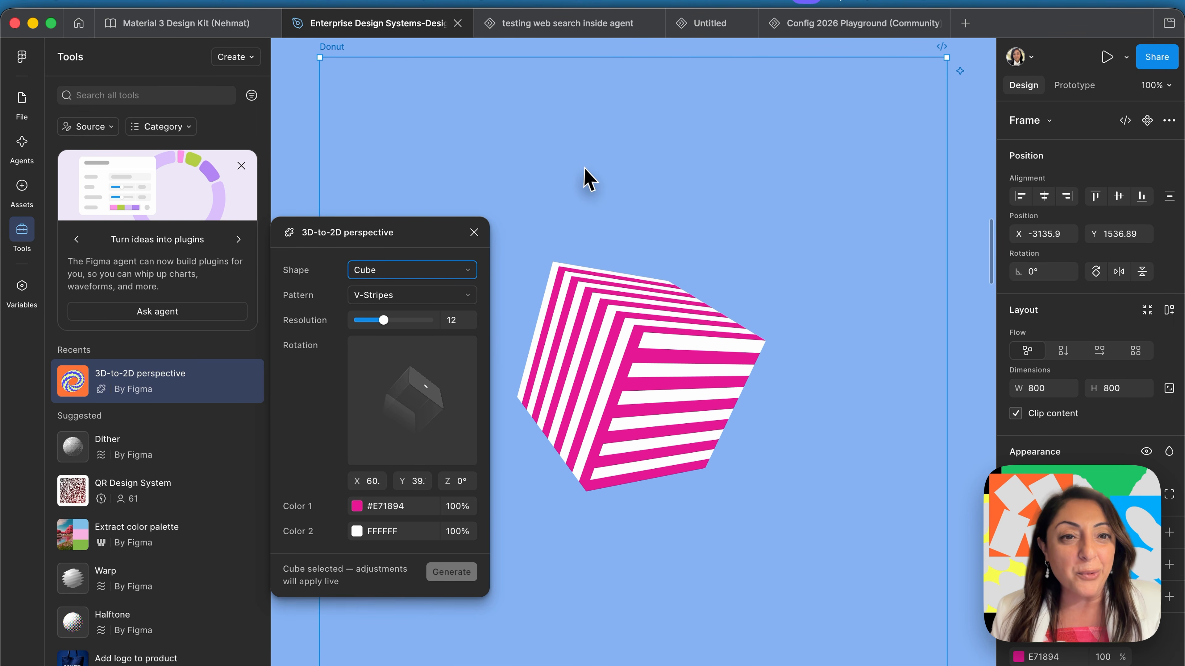
click(474, 233)
- Browse the suggested tools down through the community plugins, checking descriptions such as Warp, Slice shift and Glow
mouse_move(149, 580)
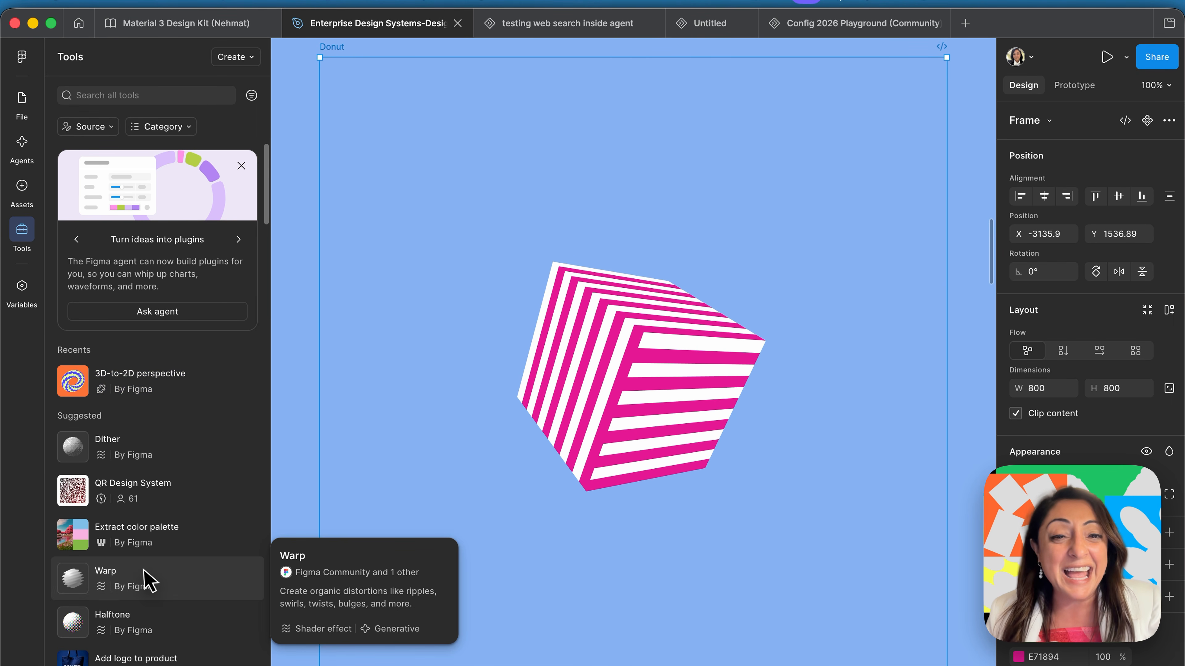
scroll(149, 580, down, 15)
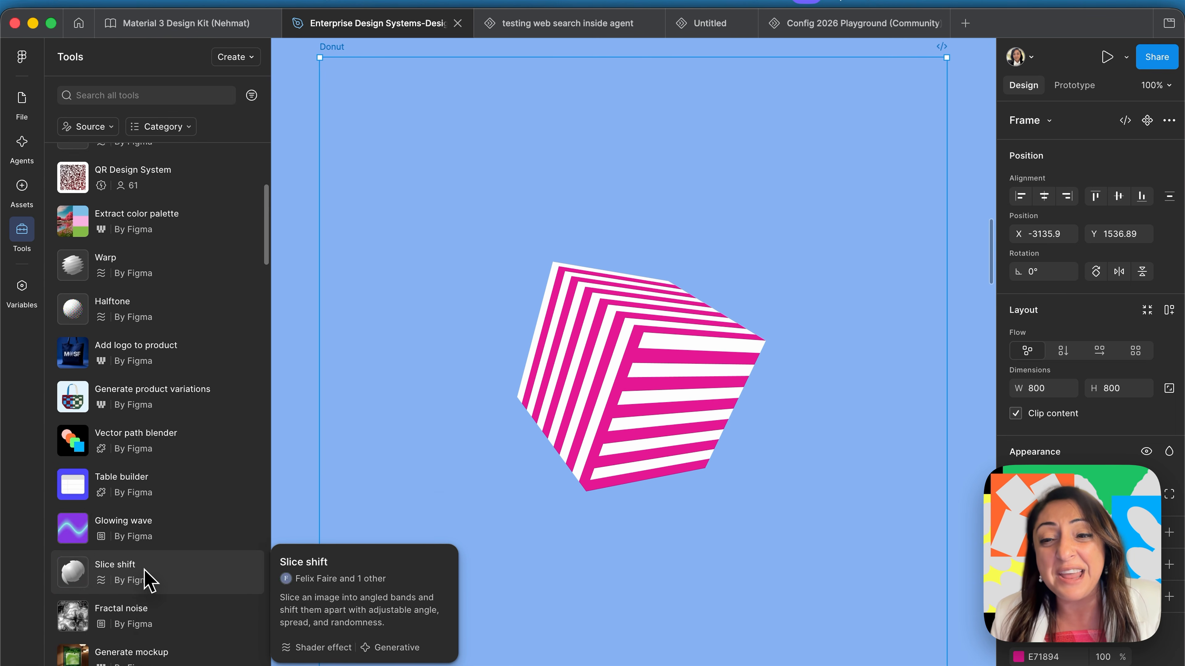
scroll(149, 580, down, 20)
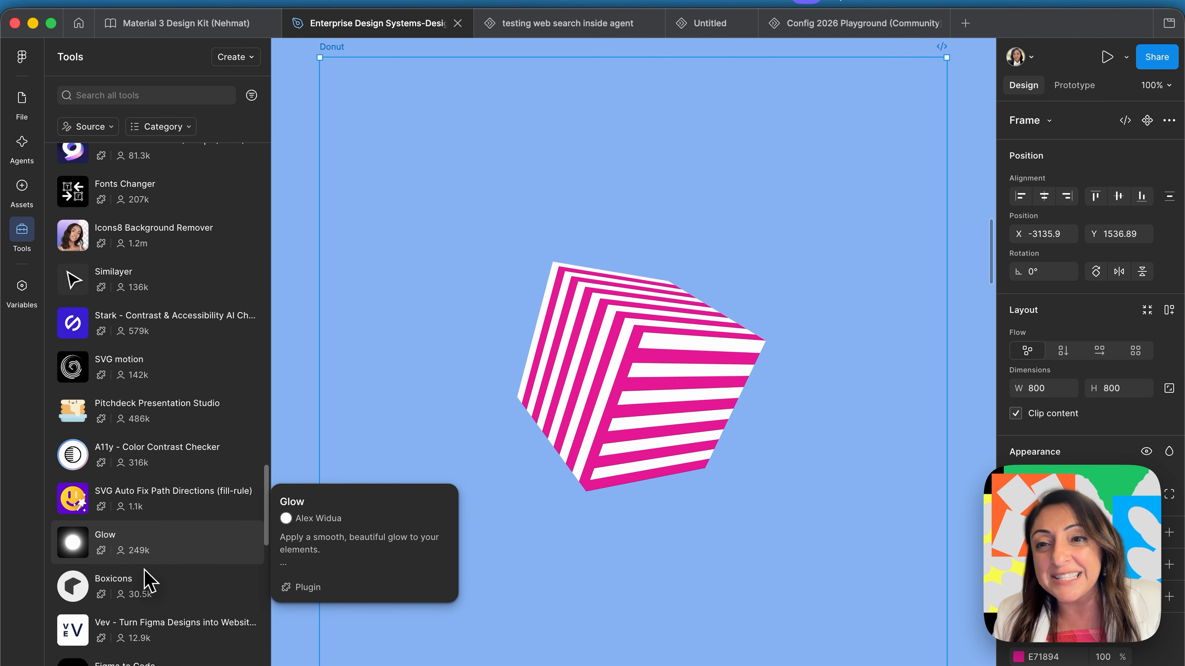
scroll(149, 580, down, 4)
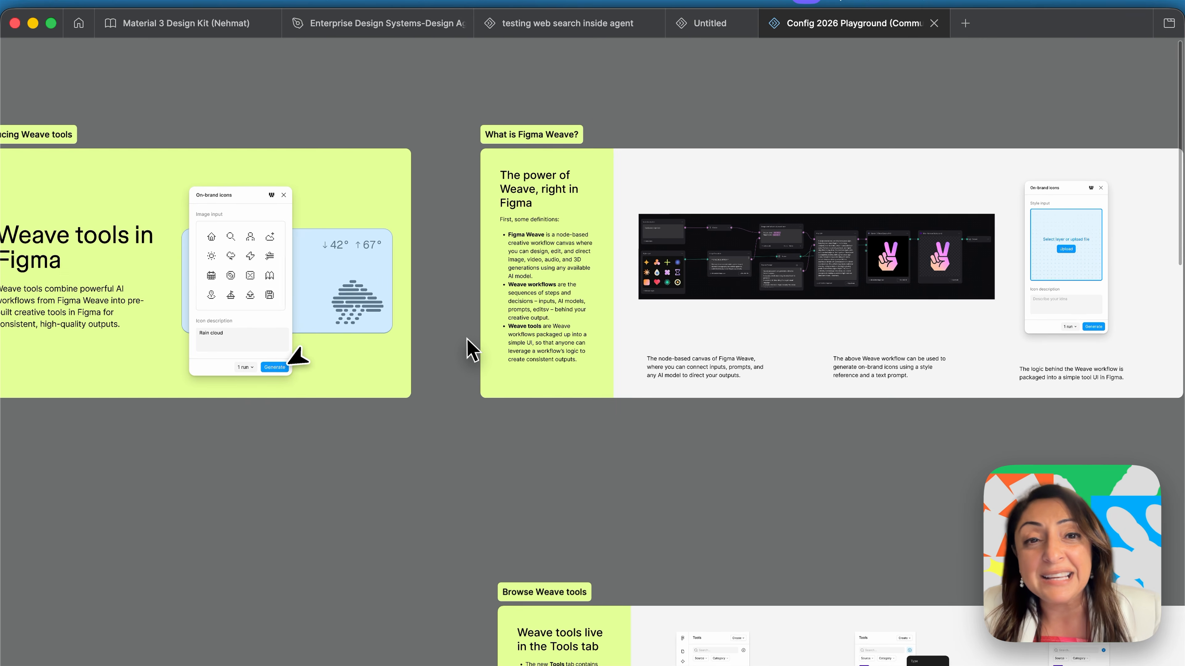
- Review the Introducing Weave tools and What is Figma Weave? frames in the Config 2026 Playground
scroll(468, 346, left, 5)
scroll(468, 345, up, 3)
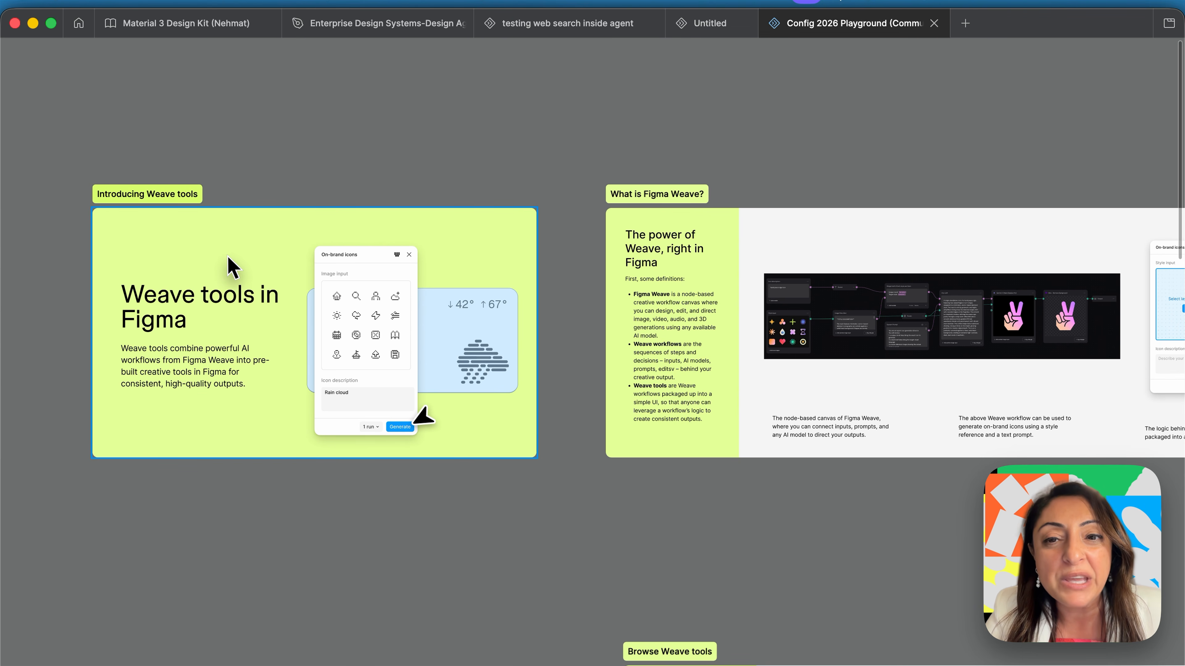
scroll(232, 267, right, 8)
scroll(232, 267, down, 2)
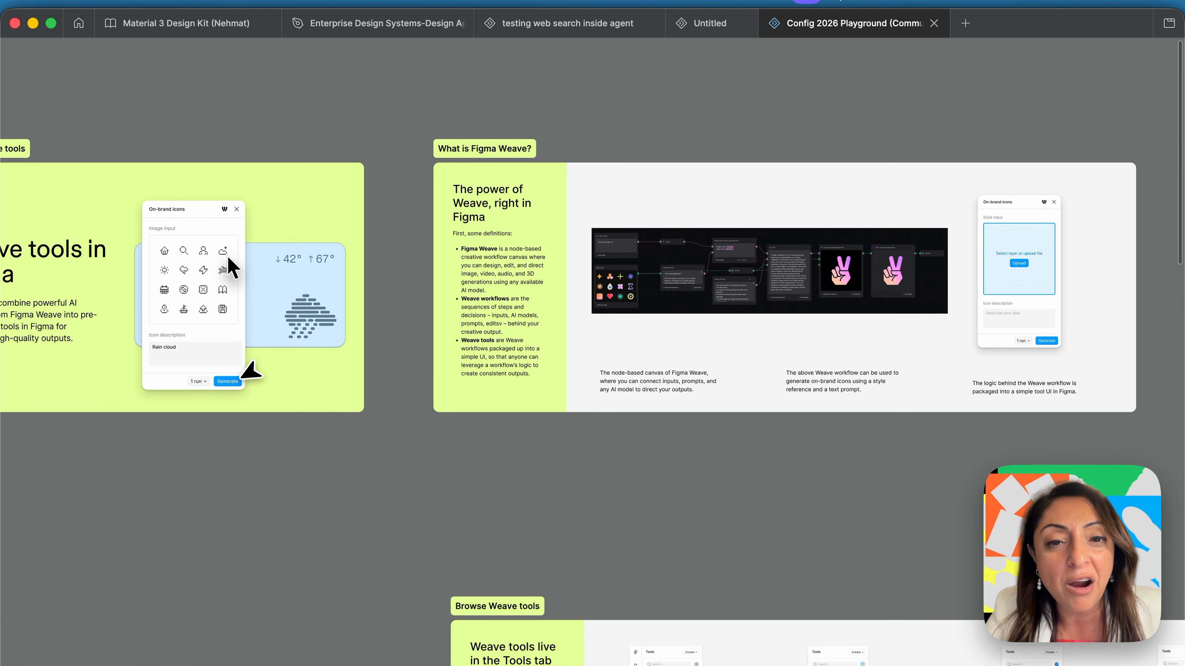
scroll(232, 267, up, 3)
scroll(232, 267, right, 2)
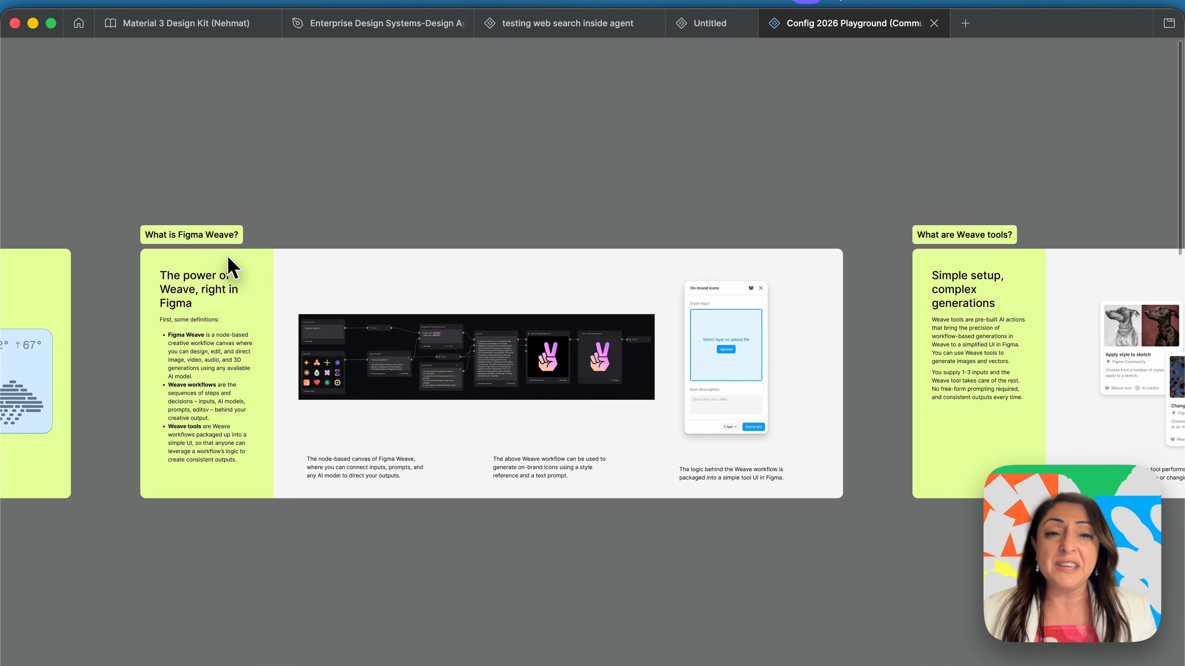
- Examine the hand peace sign icon workflow in the What is Figma Weave? frame and the Browse Weave tools frame
scroll(228, 267, up, 5)
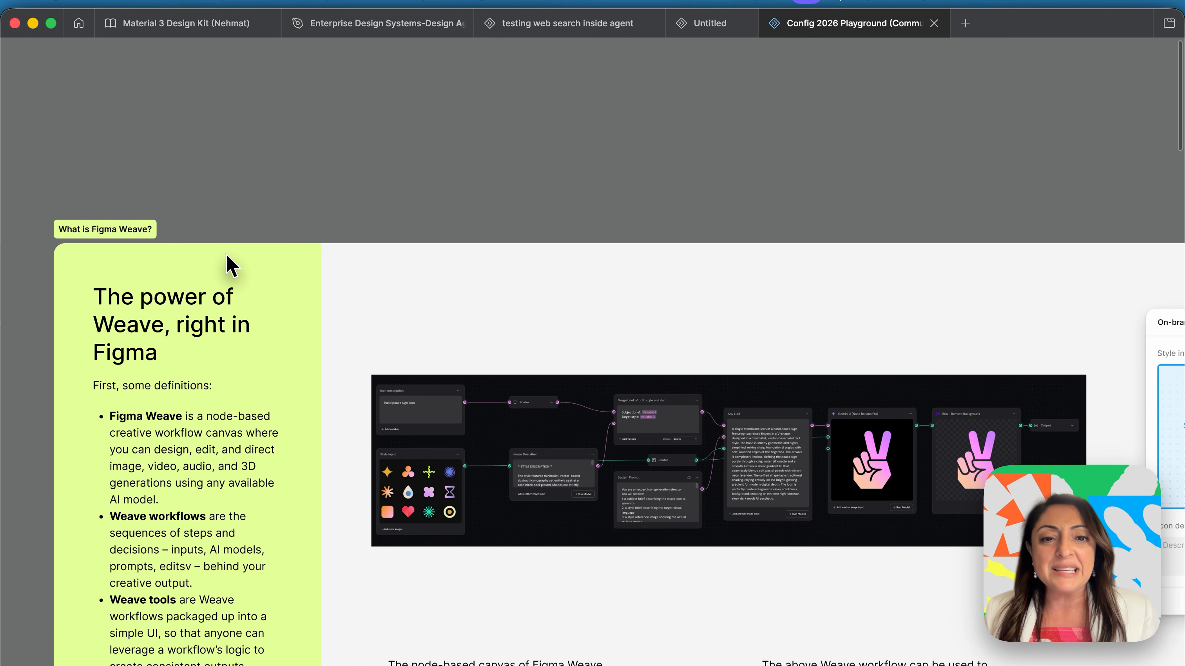
scroll(229, 267, up, 5)
scroll(229, 267, right, 10)
scroll(229, 267, down, 4)
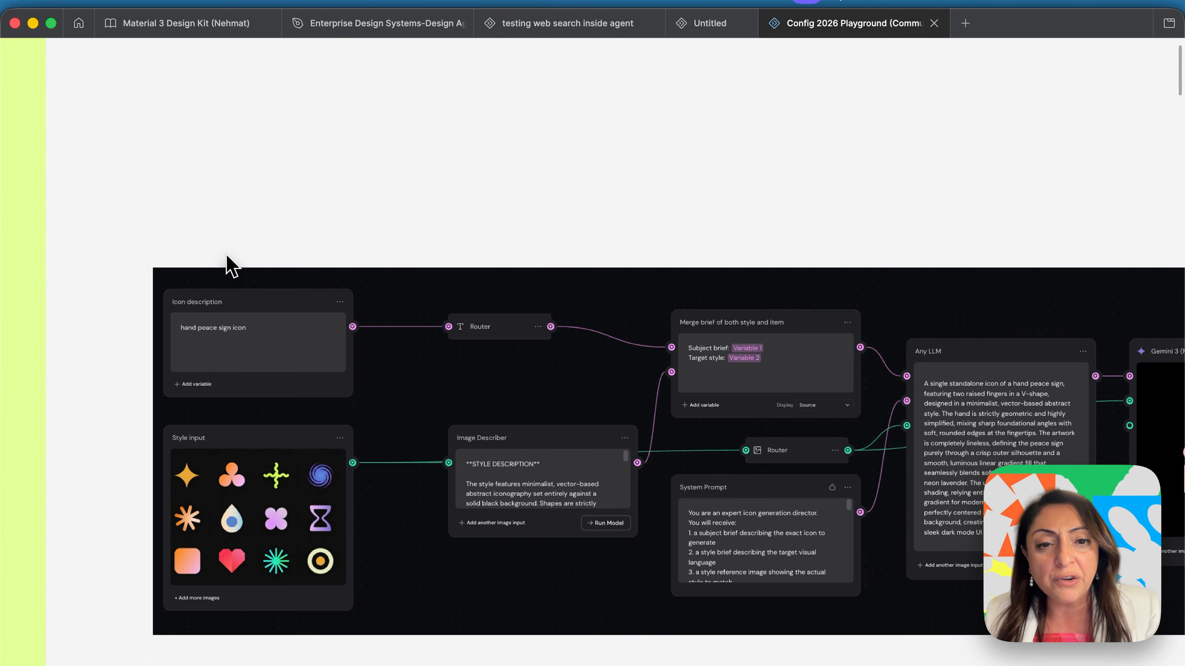
scroll(229, 267, right, 2)
scroll(228, 267, down, 1)
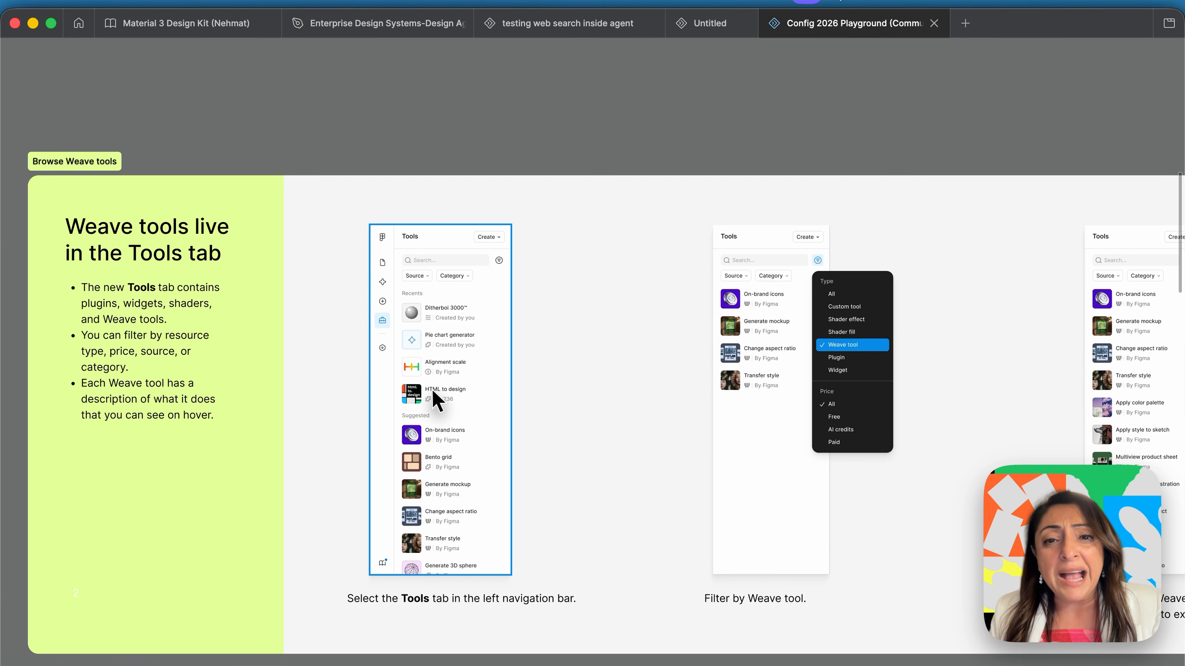
scroll(434, 388, up, 3)
scroll(434, 388, left, 2)
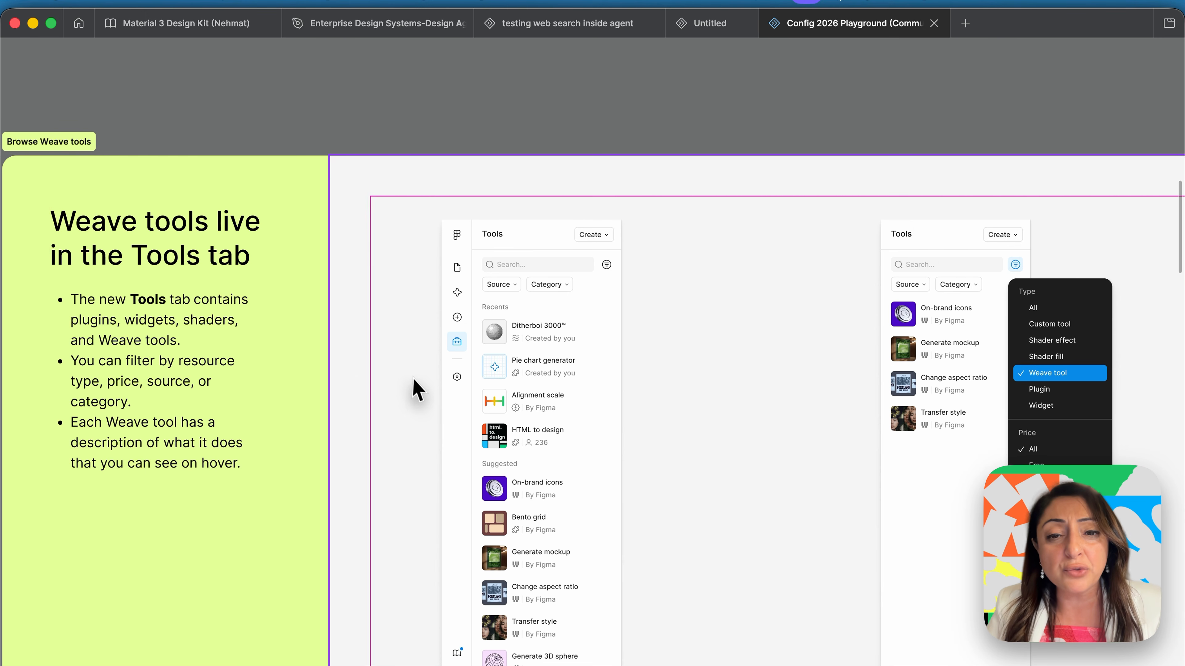
- Bring back the interface, list only the Weave tools, and preview the Risograph print, Art Deco and Marker art descriptions
key(ctrl+backslash)
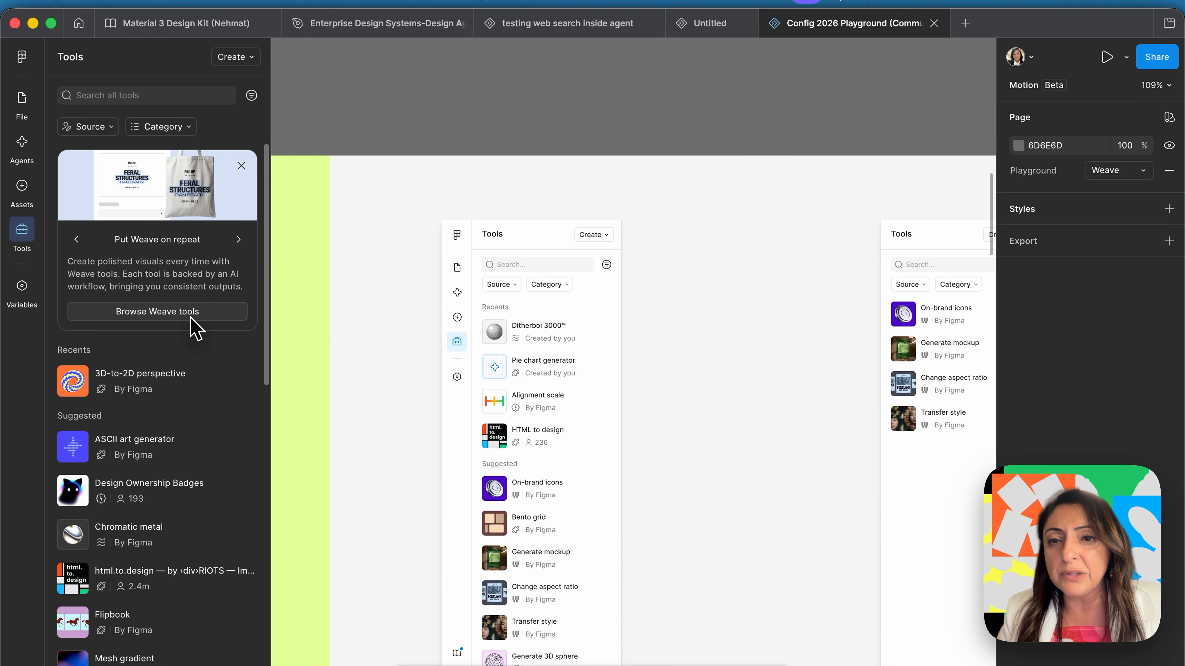
click(171, 316)
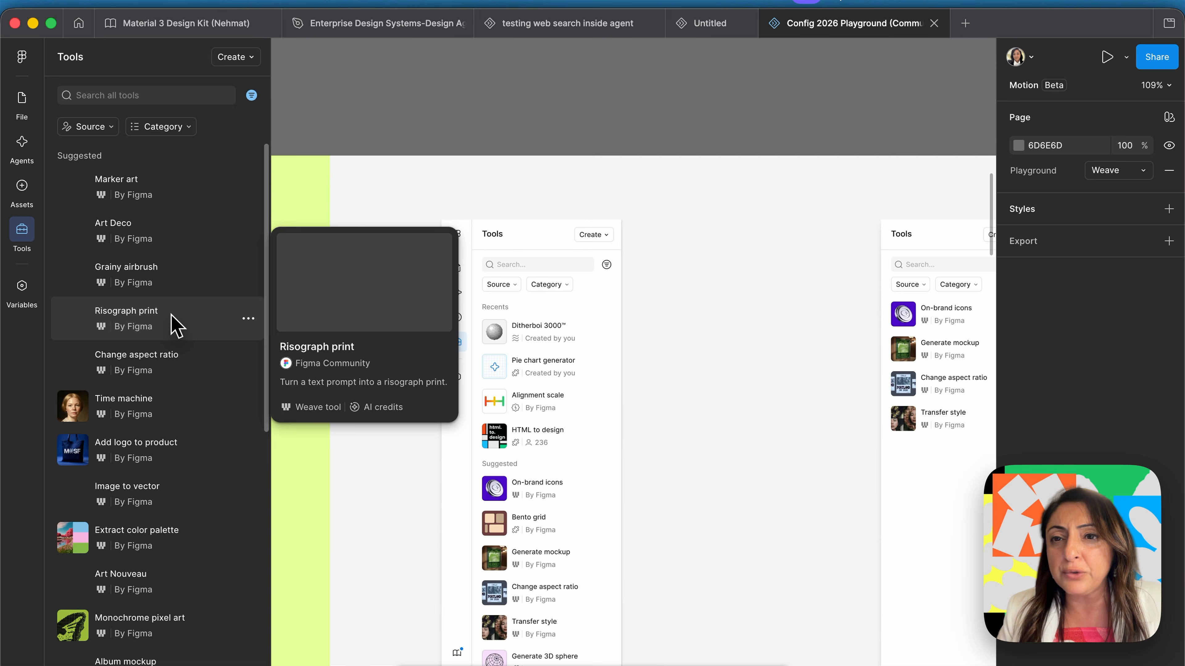
mouse_move(189, 248)
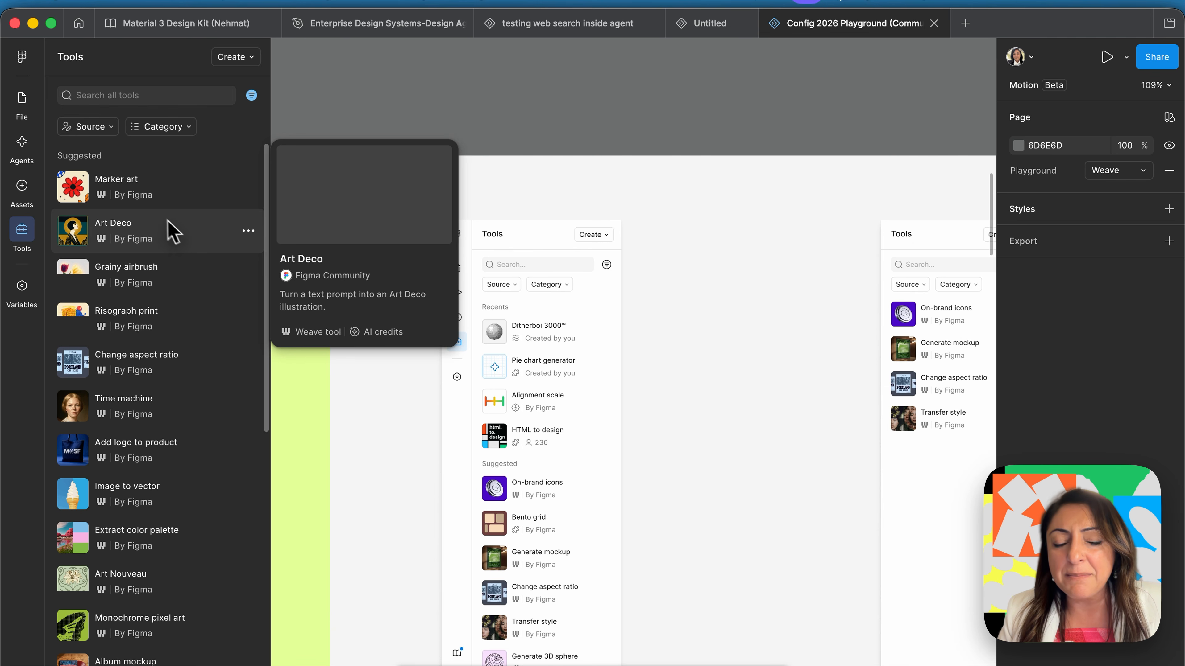
mouse_move(182, 209)
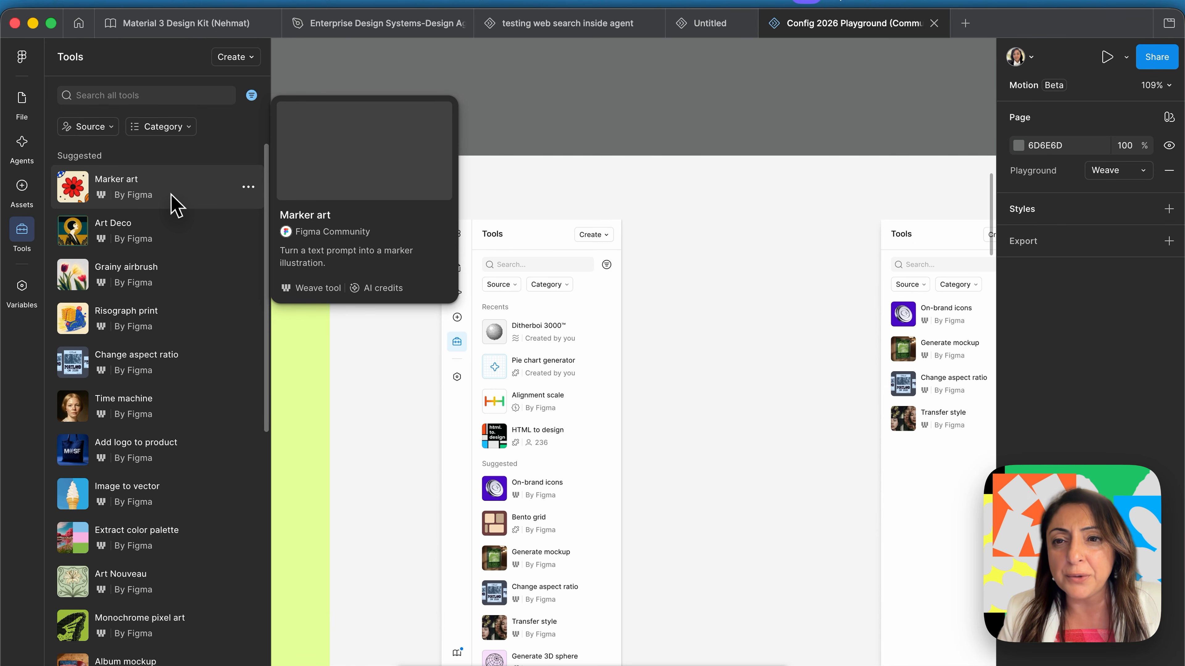
scroll(687, 227, right, 1)
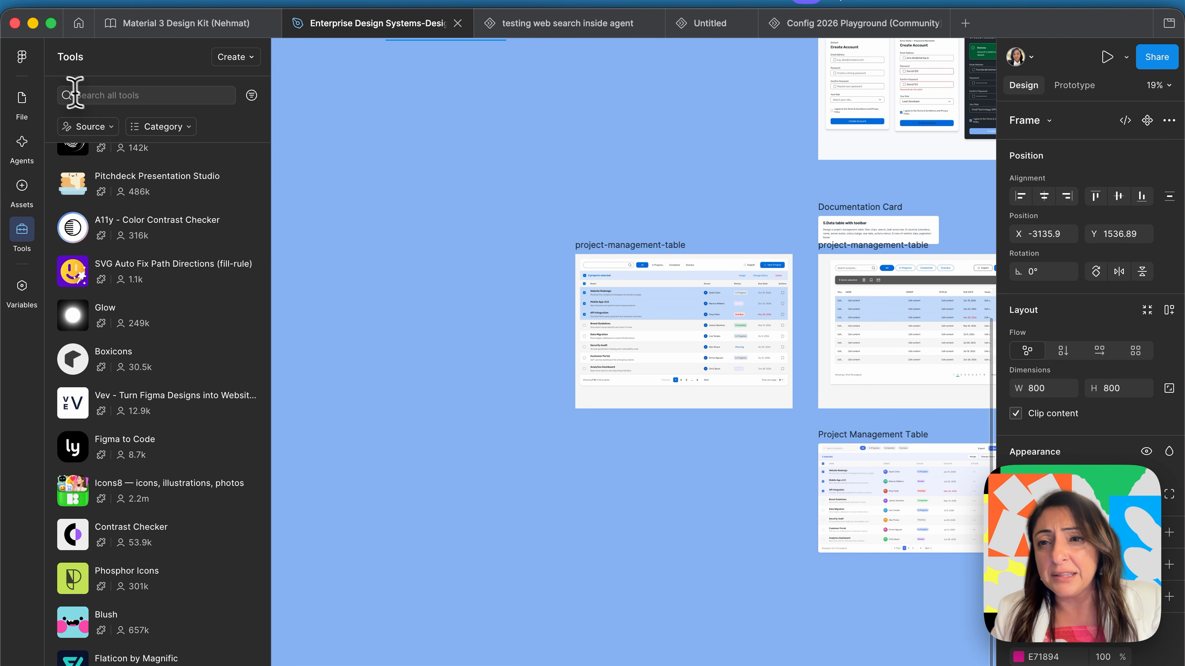
- List the Weave tools in the Enterprise Design Systems file and preview the Texturize and Change lighting descriptions
mouse_move(159, 195)
scroll(159, 196, up, 15)
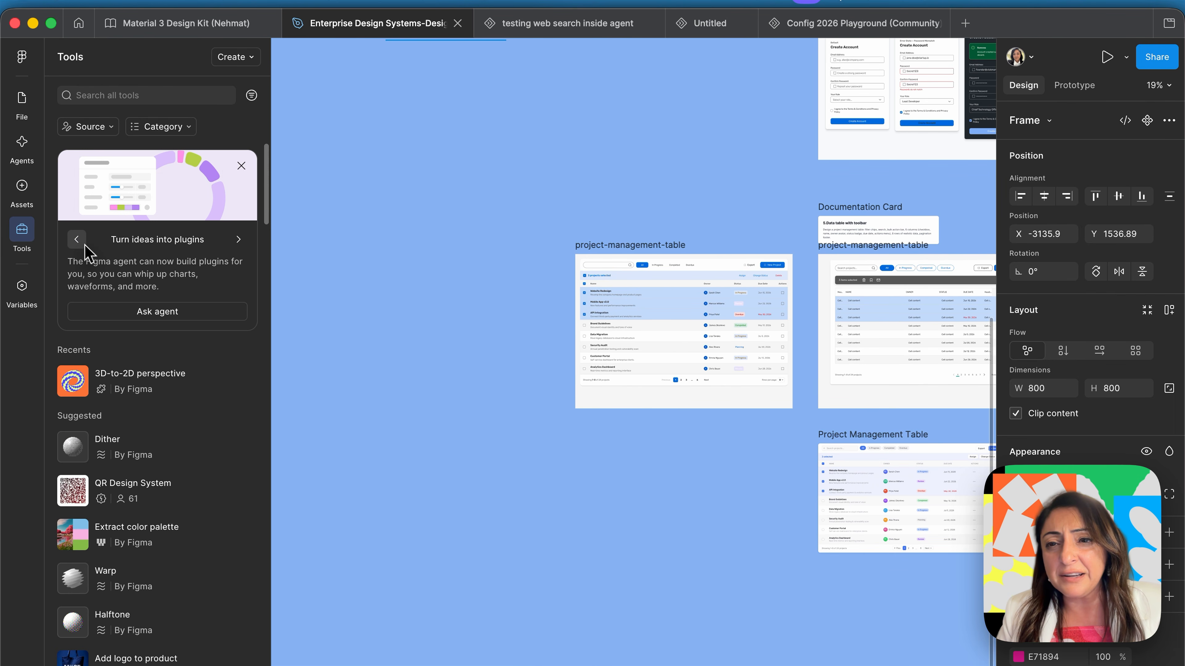
click(77, 240)
click(171, 312)
mouse_move(172, 314)
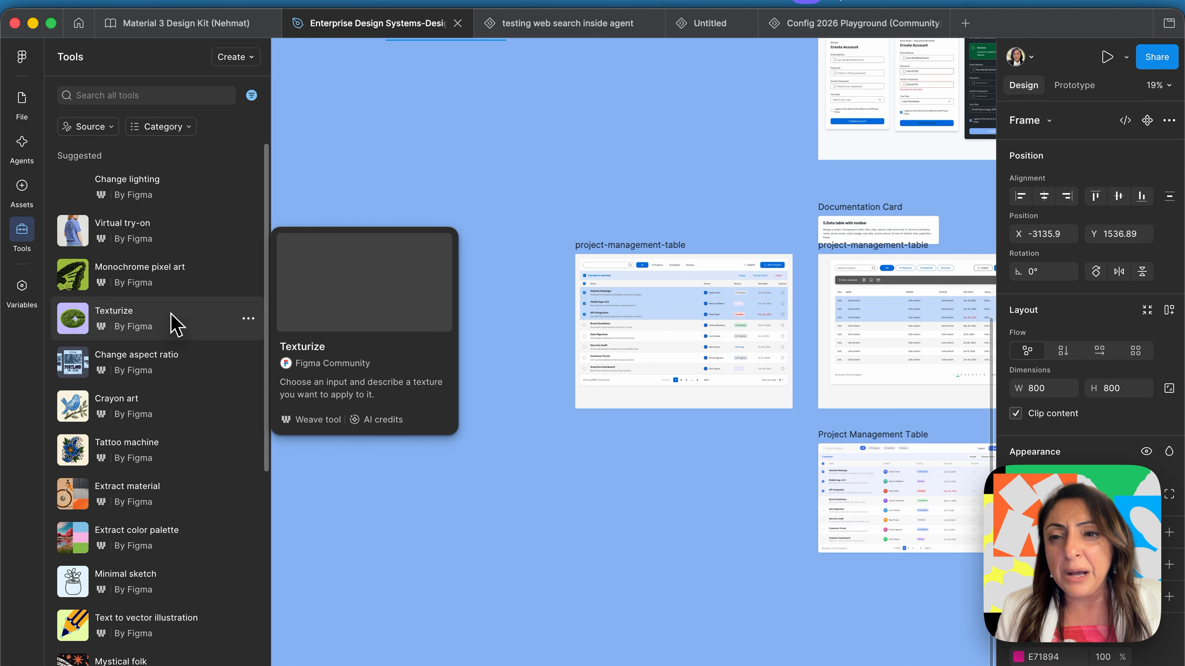
mouse_move(150, 196)
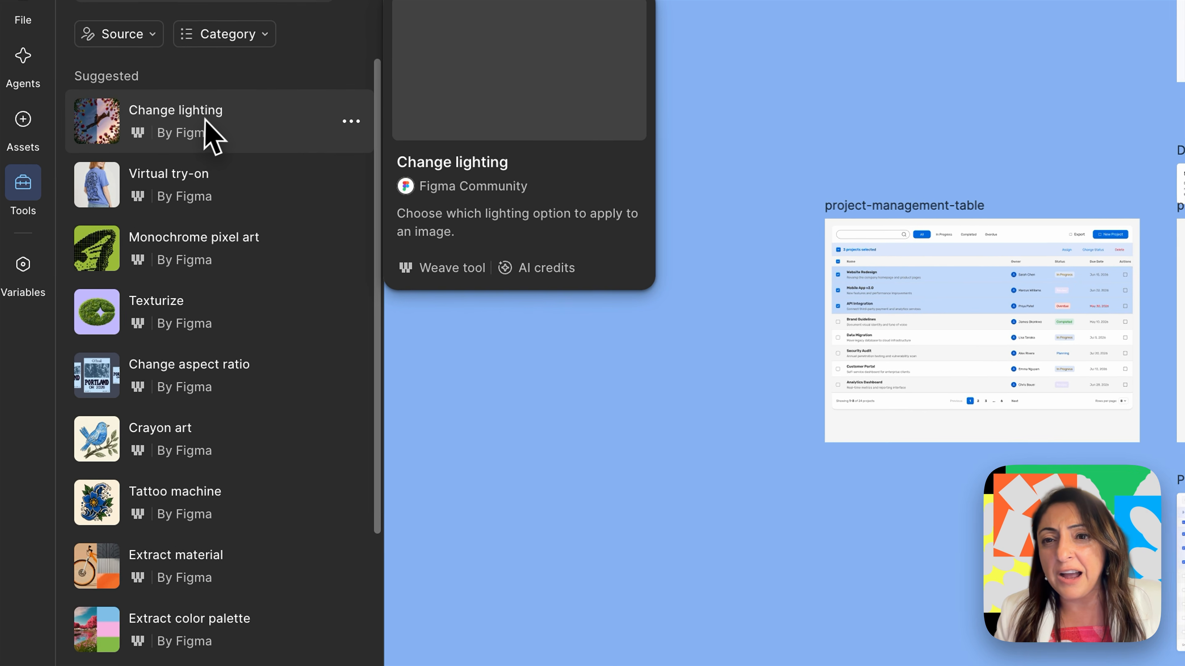
- Generate one Soft daylight version of the striped pink cube with the Change lighting tool, inspect it up close, and close the tool
click(220, 129)
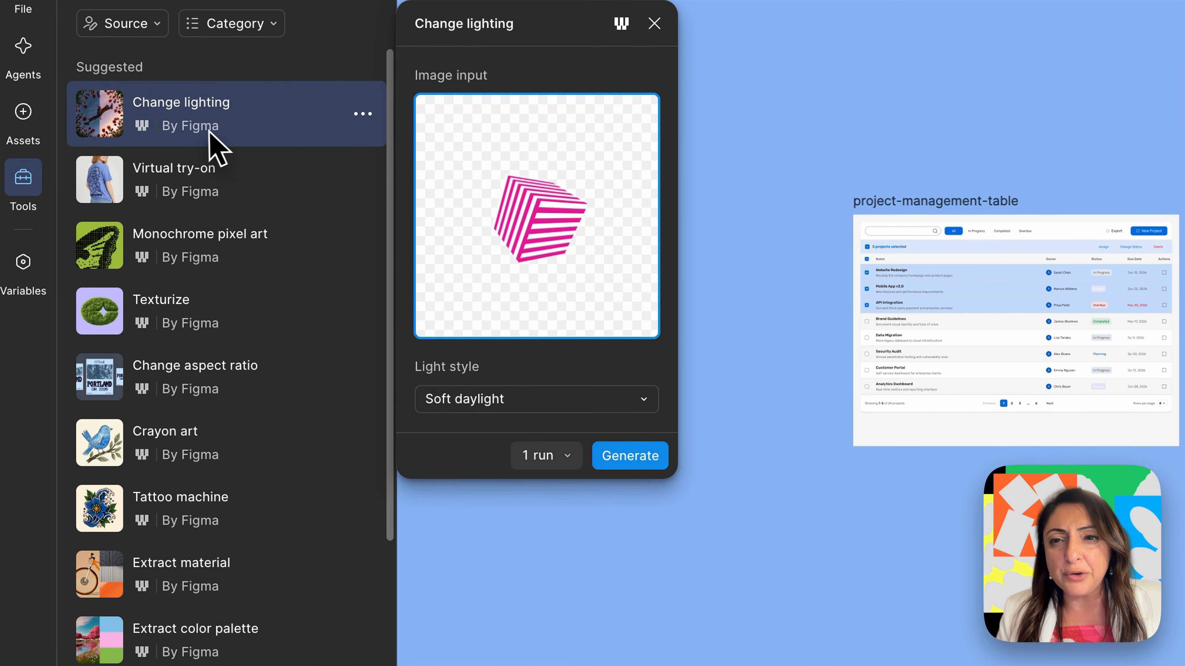
click(630, 456)
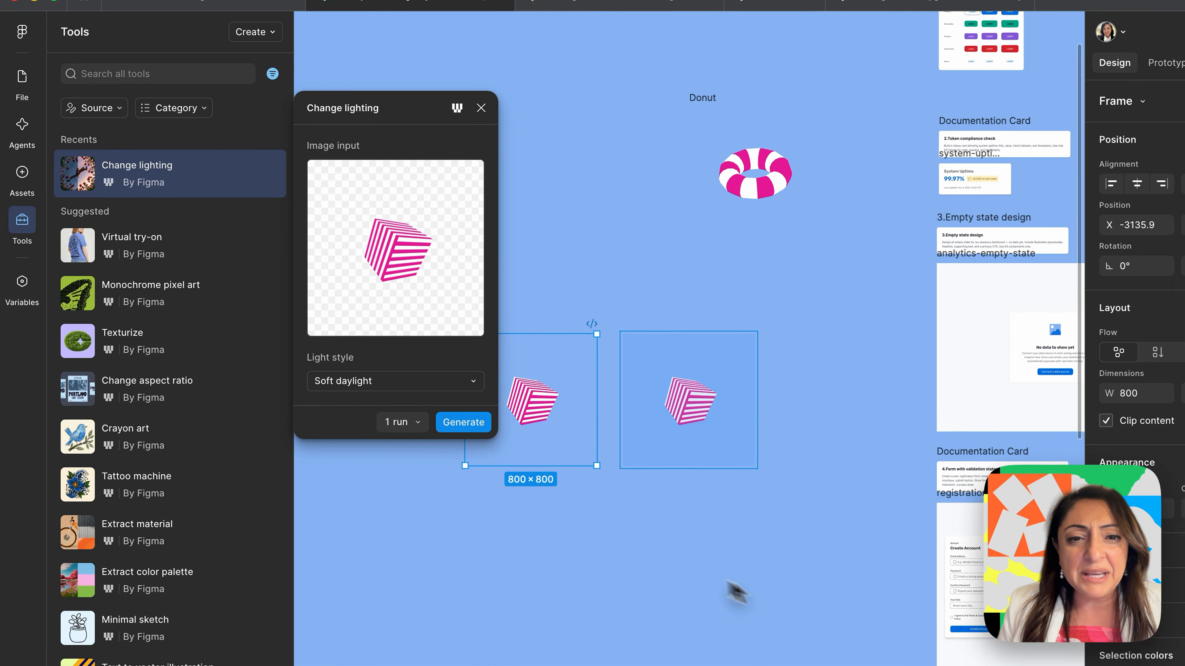
scroll(637, 495, up, 5)
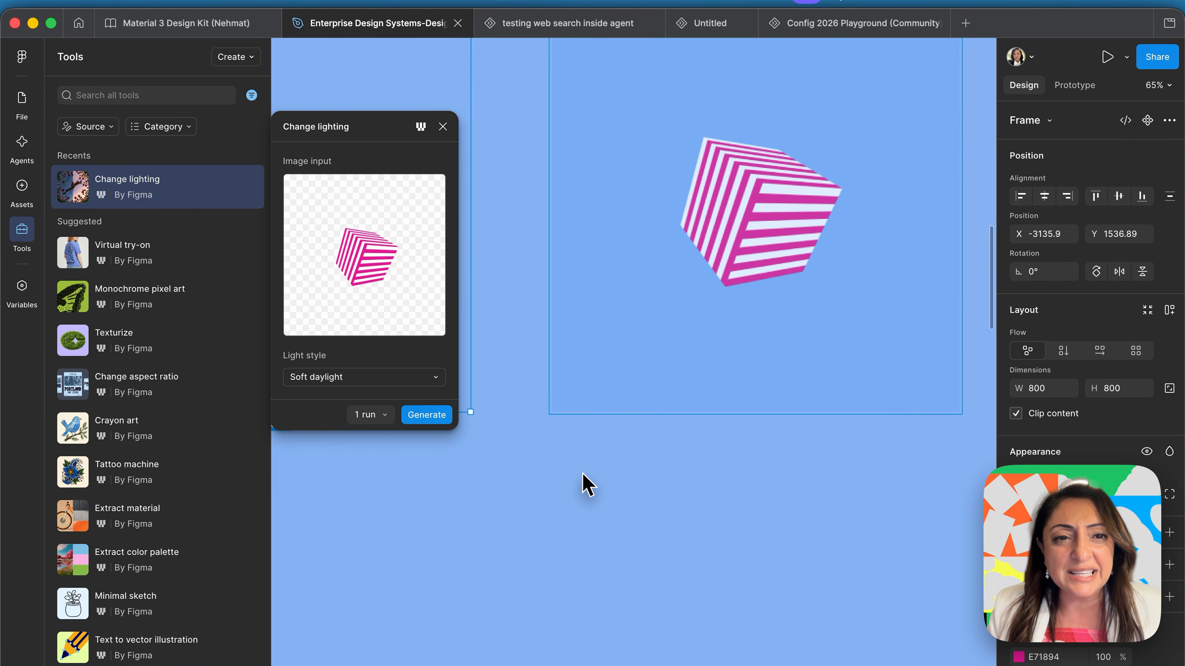
scroll(583, 484, up, 2)
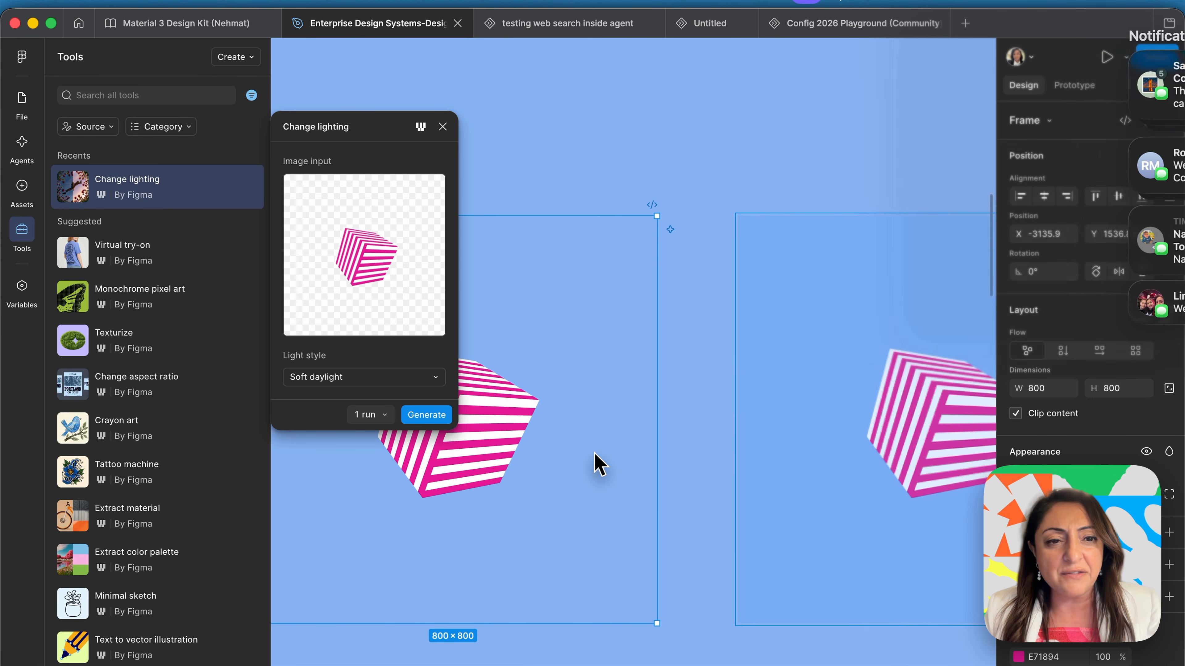
scroll(700, 572, right, 5)
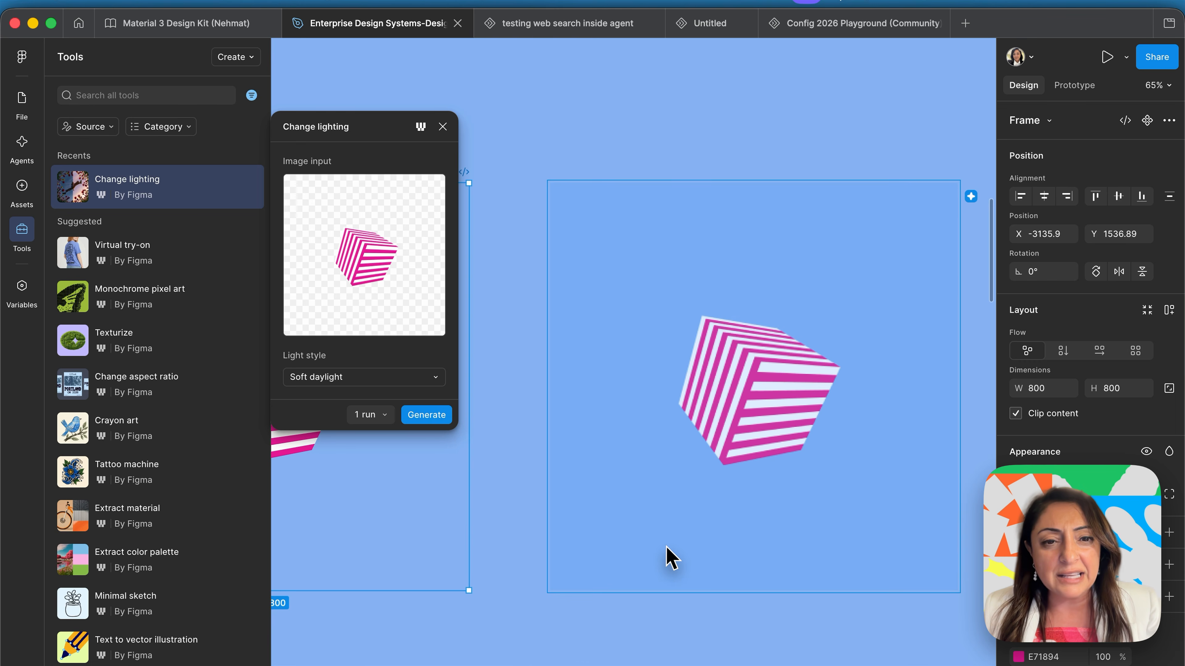
scroll(709, 532, up, 5)
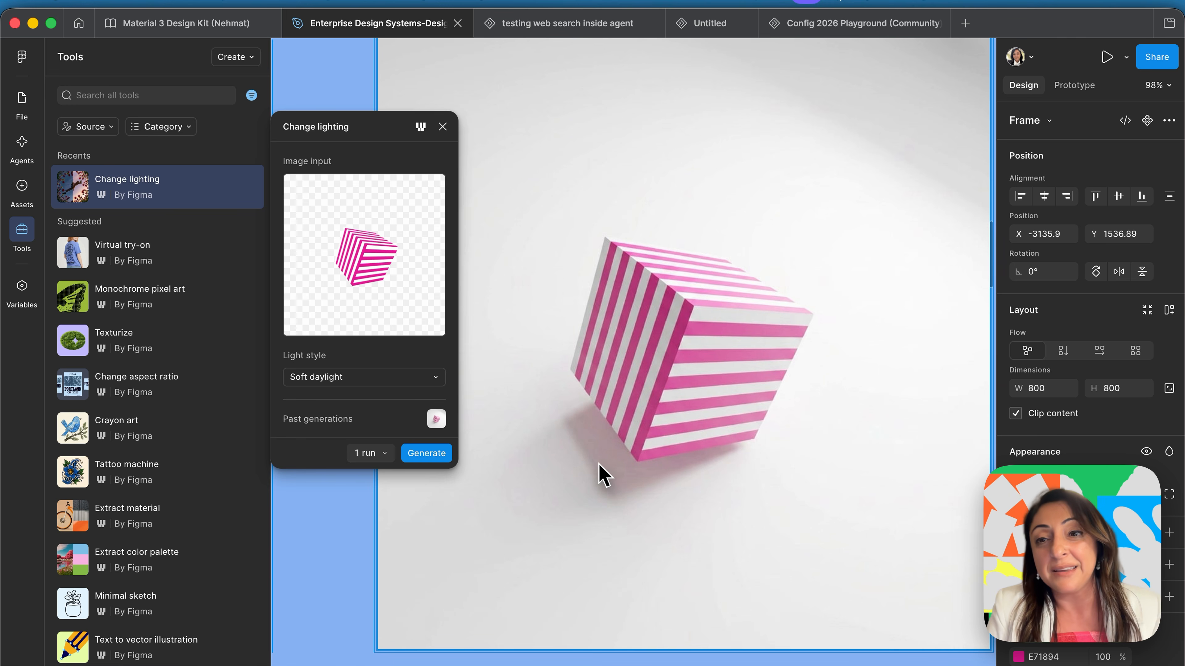
key(Escape)
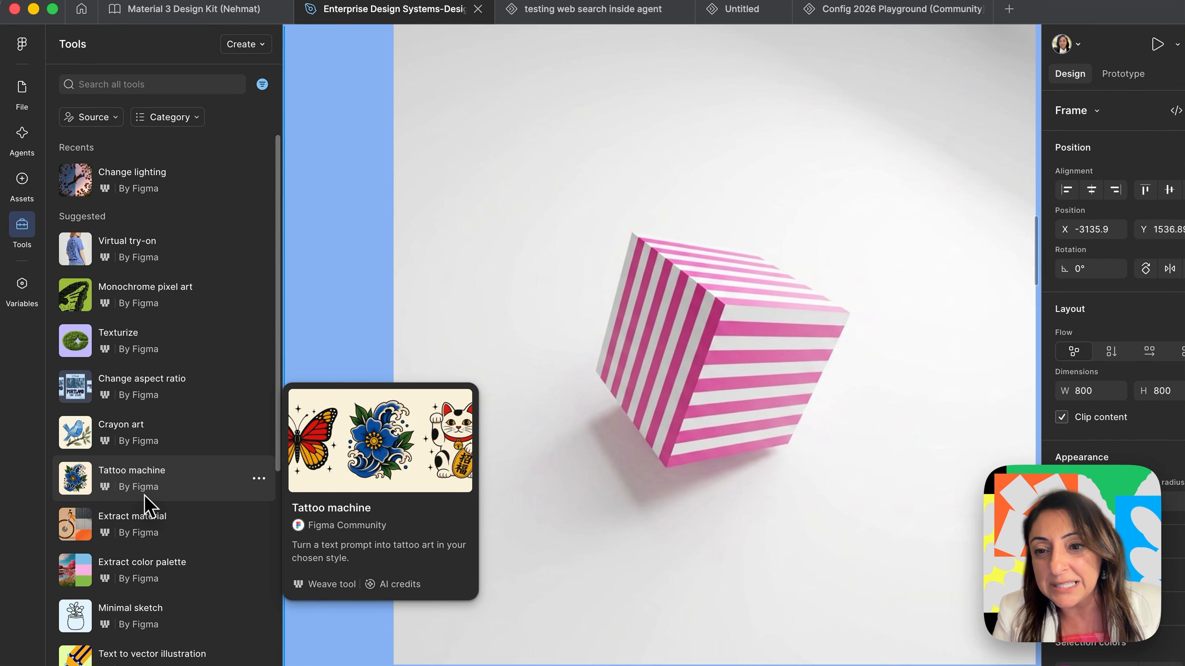
- Browse the remaining suggested Weave tools and preview the Text to vector illustration description
scroll(159, 541, down, 3)
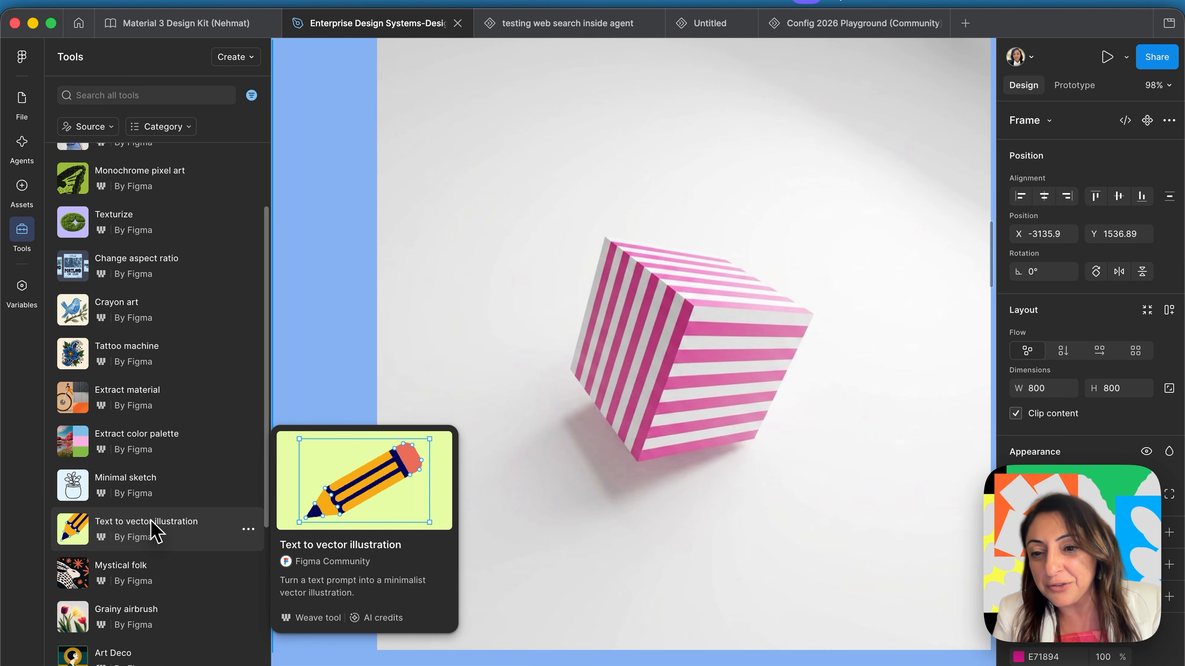
scroll(154, 532, down, 4)
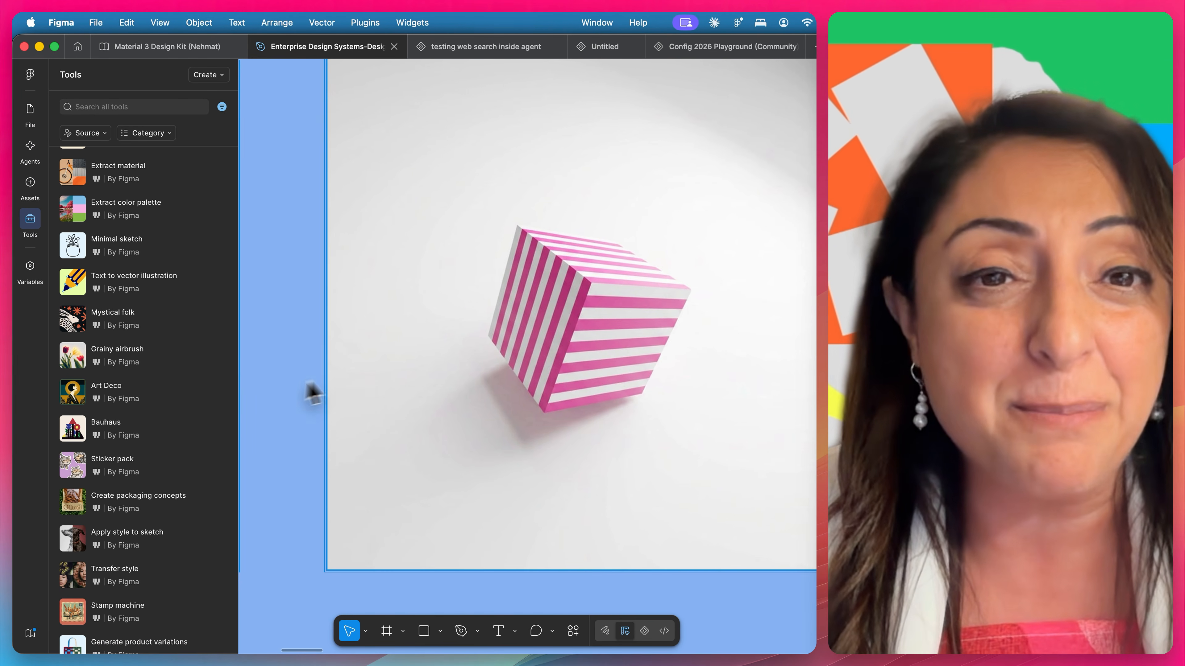
scroll(349, 372, down, 3)
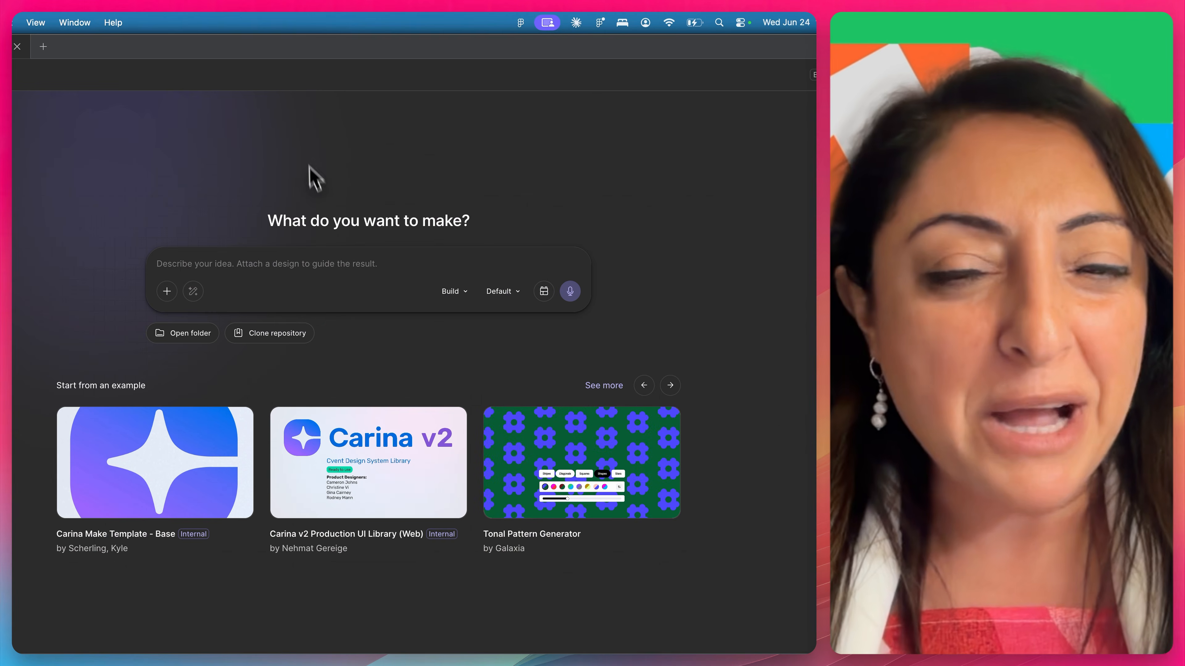
- View the Clone repository dialog in the untitled Figma Beta file and dismiss it without choosing a repository
mouse_move(313, 658)
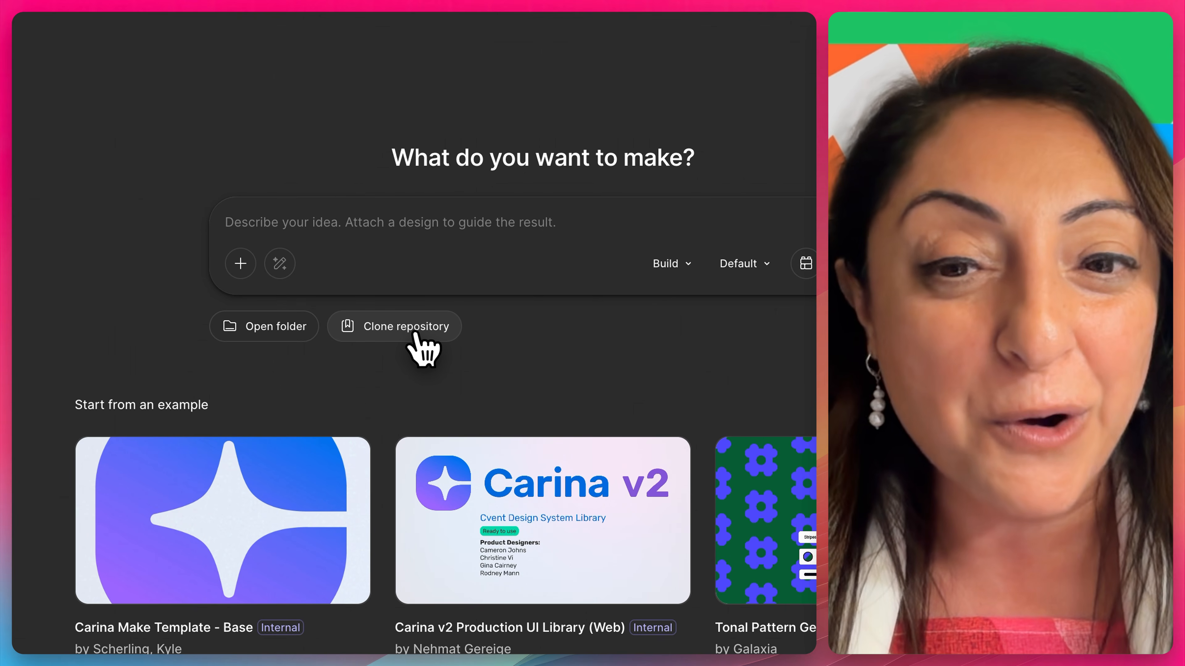
click(415, 333)
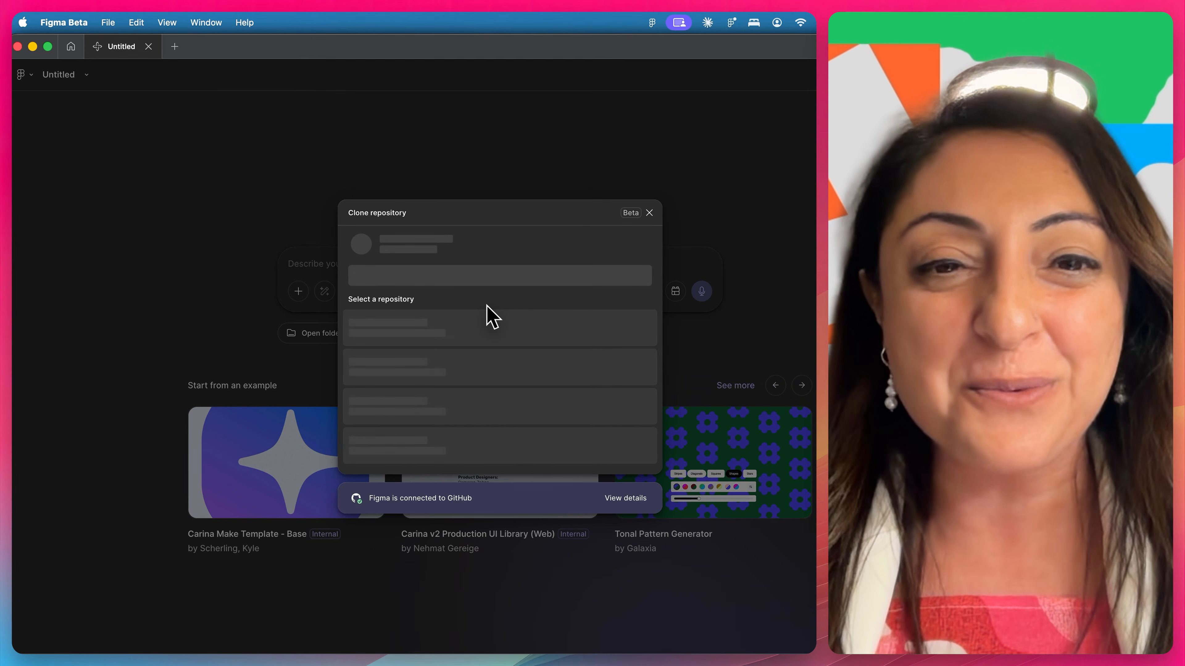
click(649, 213)
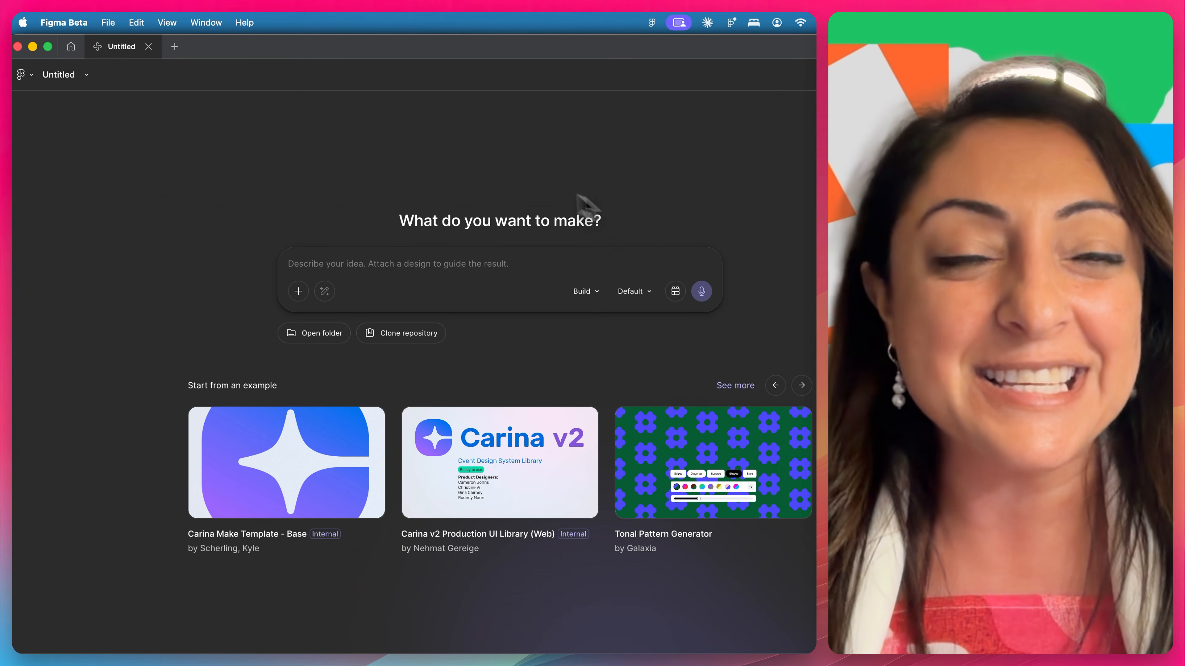